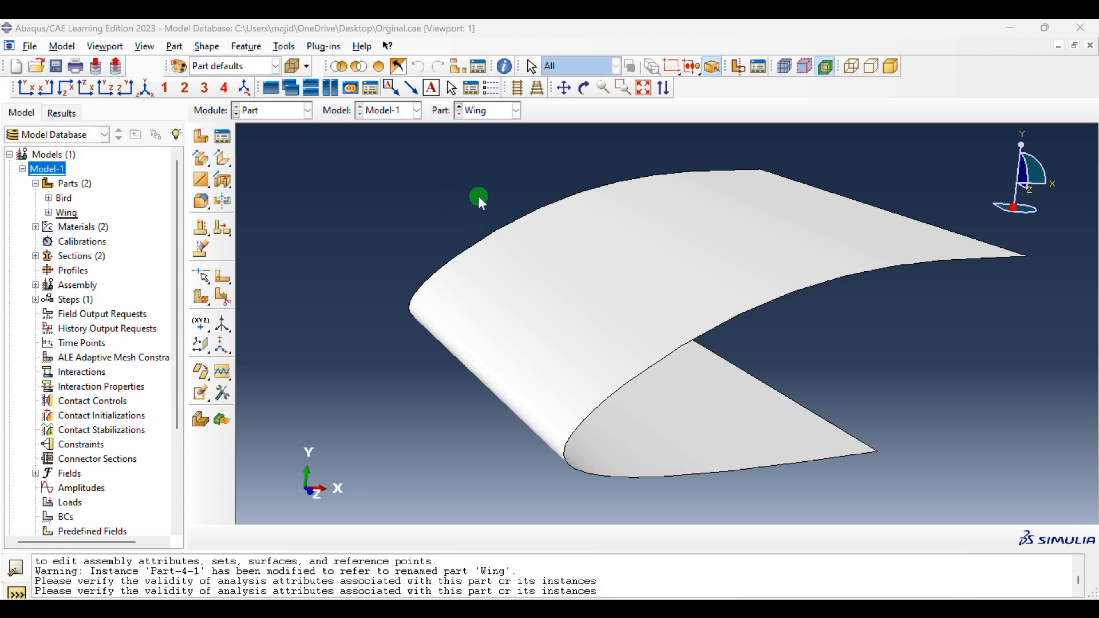
# Display the Bird part and inspect its cylindrical shape and end face from different angles.
pyautogui.click(473, 113)
pyautogui.click(479, 125)
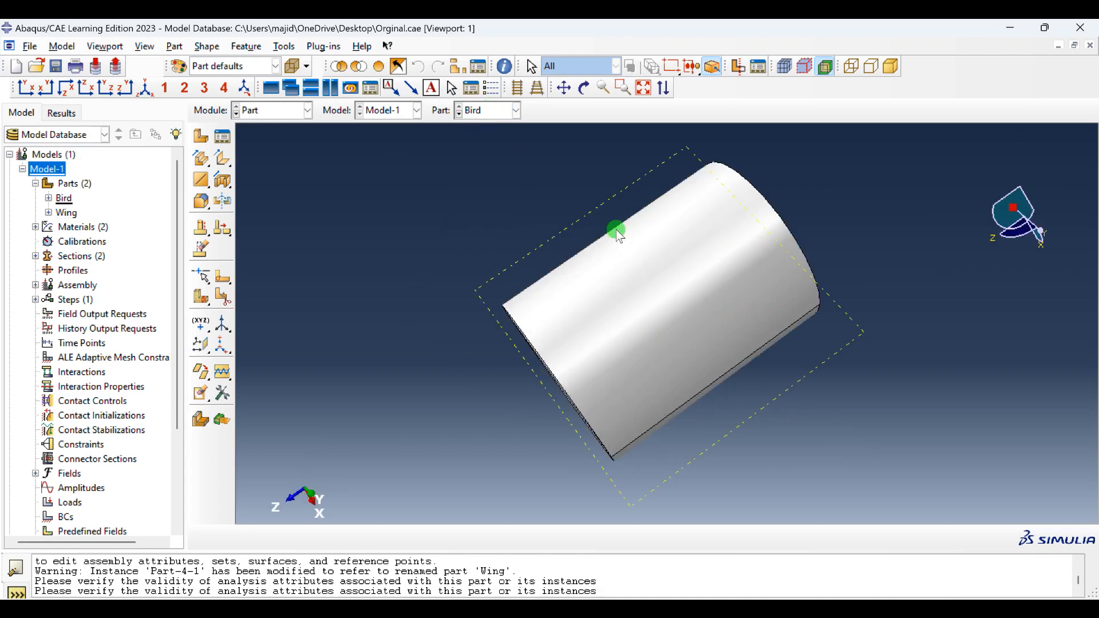
pyautogui.keyDown('ctrl'); pyautogui.keyDown('alt'); pyautogui.moveTo(731, 215); pyautogui.dragTo(655, 371); pyautogui.keyUp('alt'); pyautogui.keyUp('ctrl')
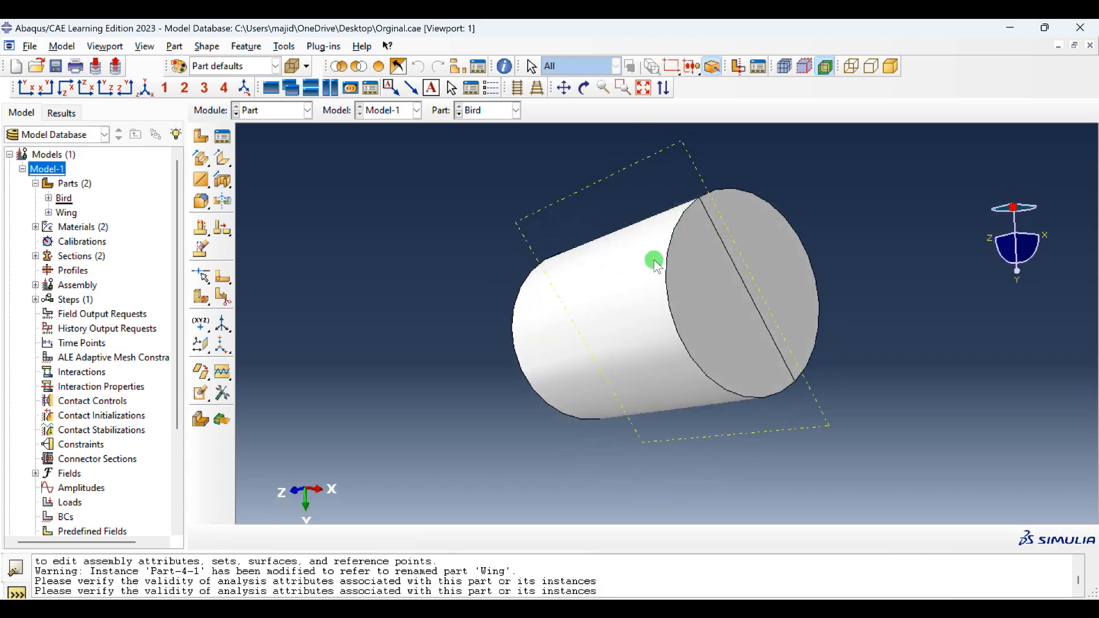
pyautogui.keyDown('ctrl'); pyautogui.keyDown('alt'); pyautogui.moveTo(611, 215); pyautogui.dragTo(633, 245); pyautogui.keyUp('alt'); pyautogui.keyUp('ctrl')
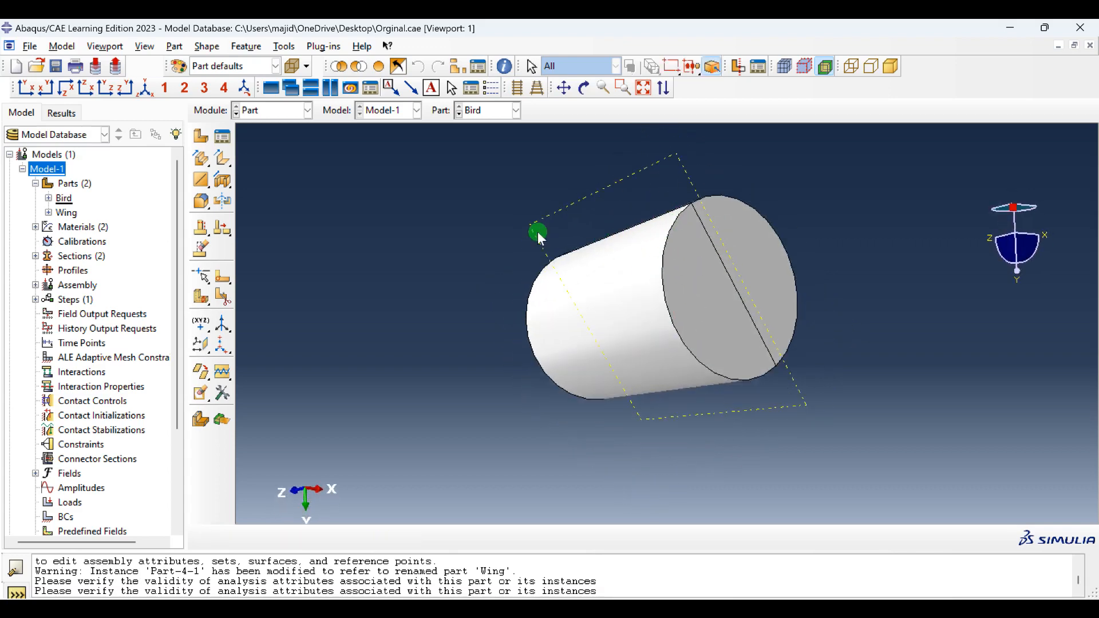
# Review the Bird part's modeling space and type settings.
pyautogui.rightClick(65, 199)
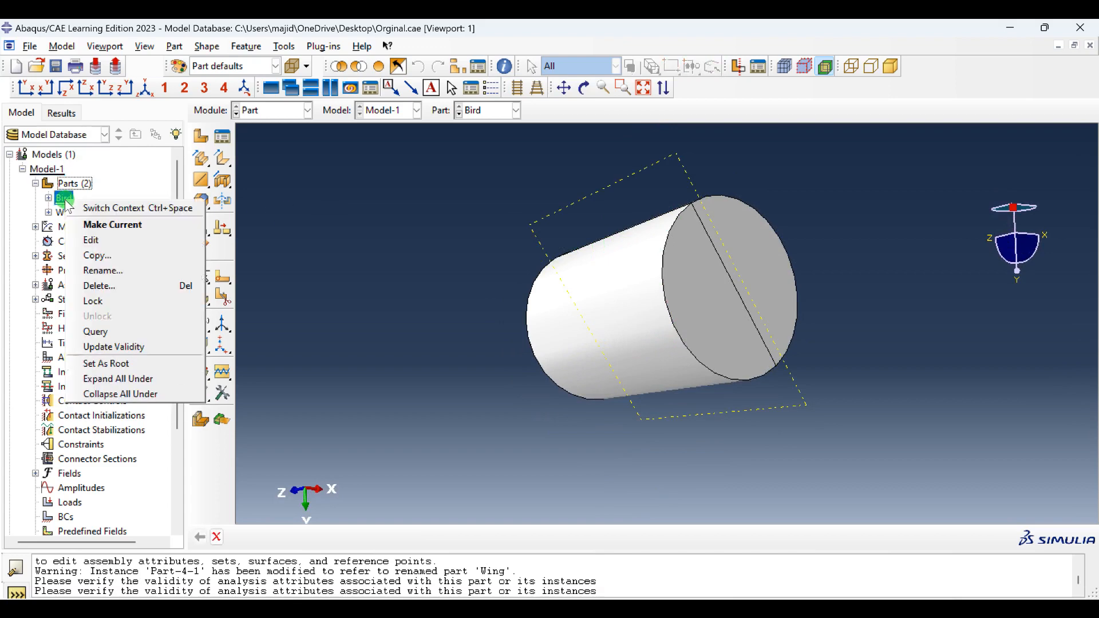
pyautogui.click(102, 242)
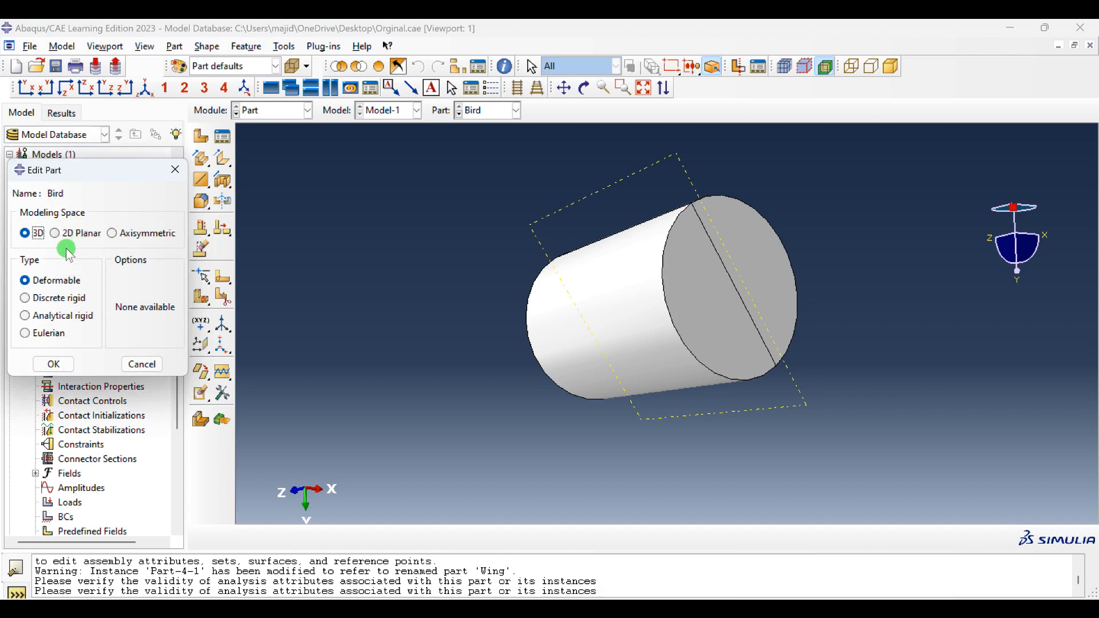
pyautogui.click(59, 364)
pyautogui.click(54, 200)
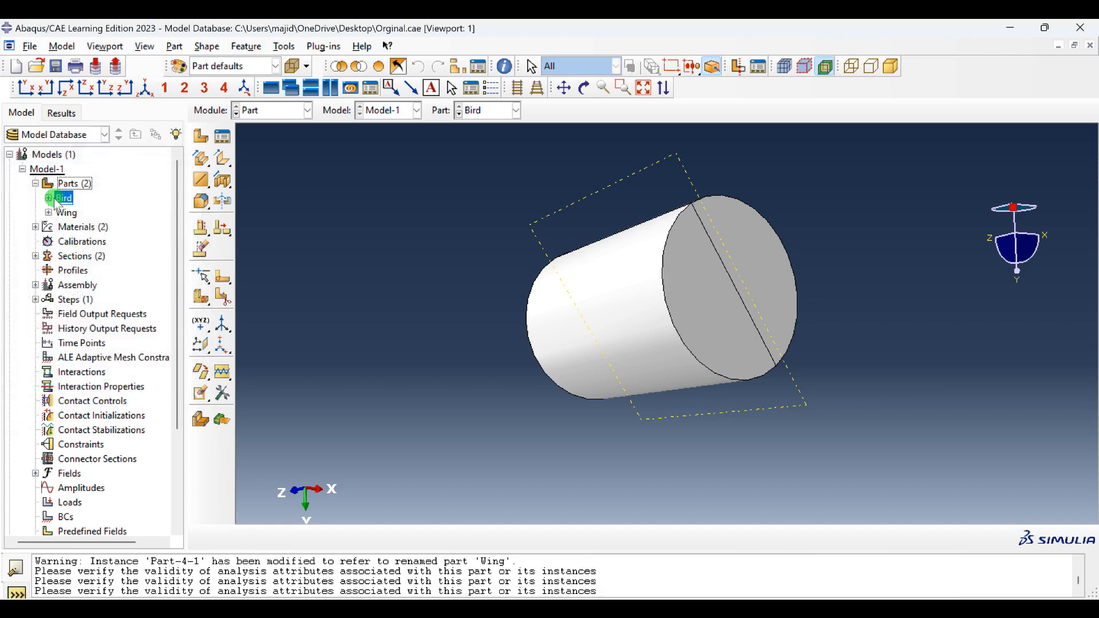
# Examine the section sketch and extrusion depth of the Bird part's solid extrude feature.
pyautogui.click(49, 198)
pyautogui.click(61, 213)
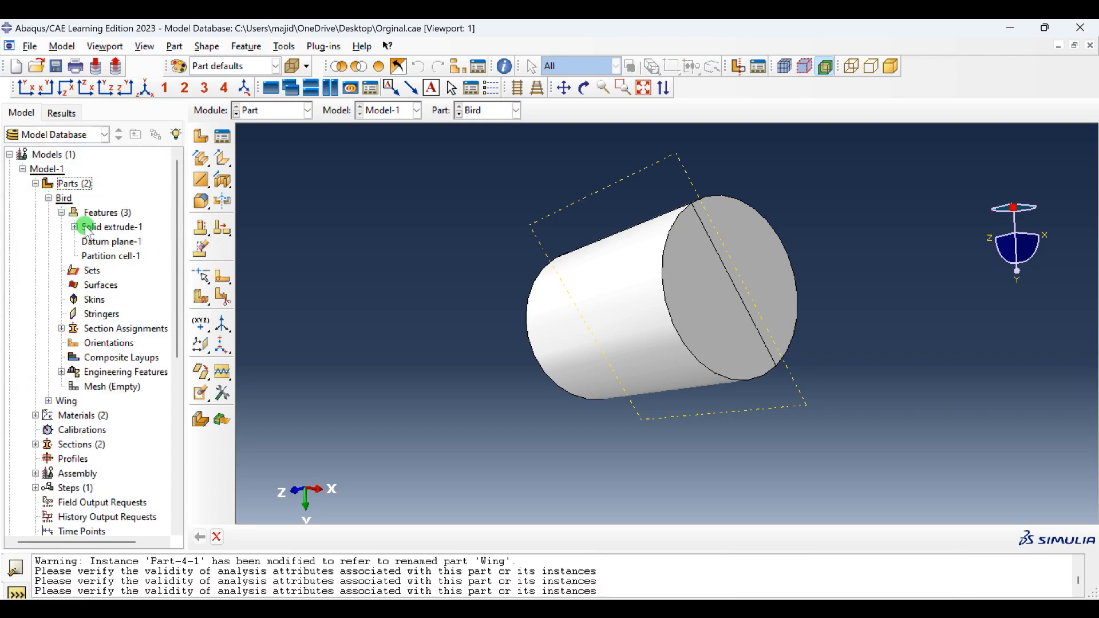
pyautogui.doubleClick(112, 227)
pyautogui.click(61, 218)
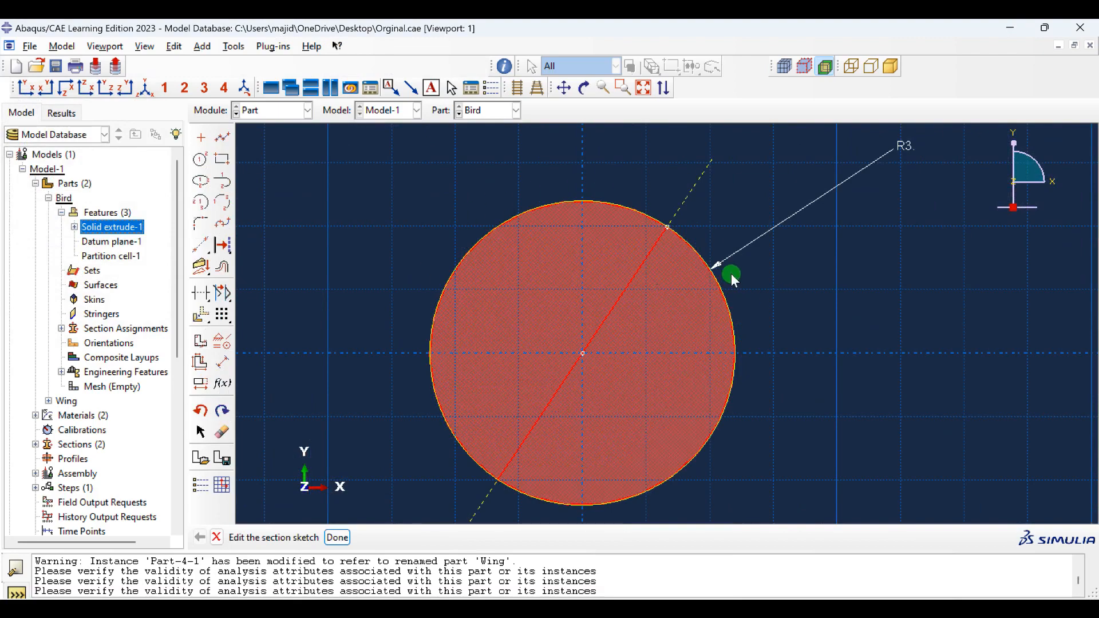
pyautogui.press('Escape')
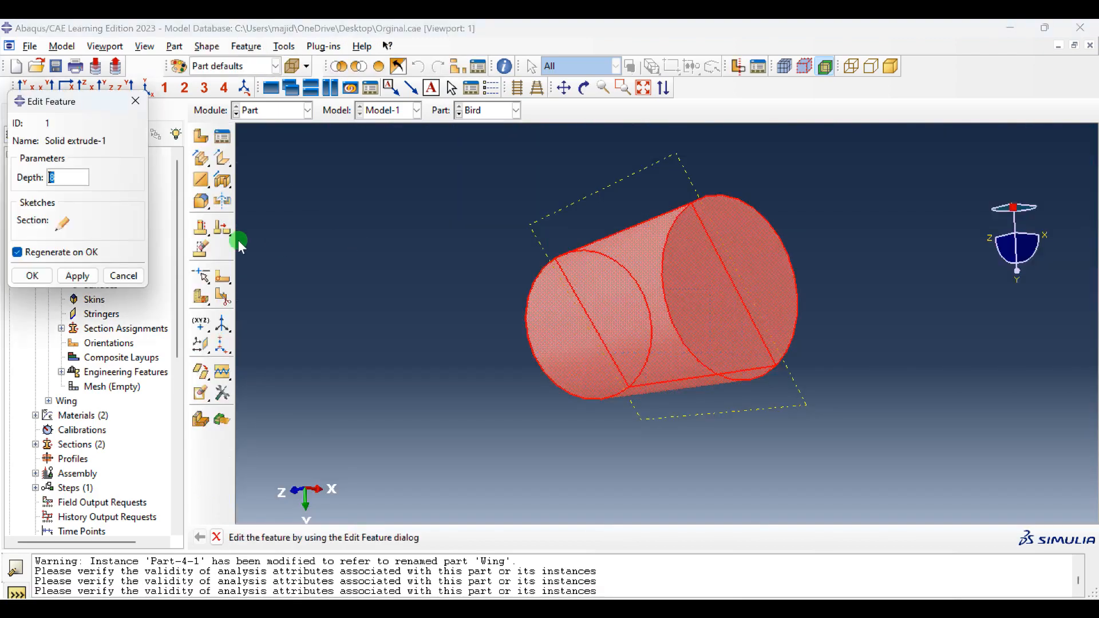
pyautogui.moveTo(55, 178); pyautogui.dragTo(21, 184)
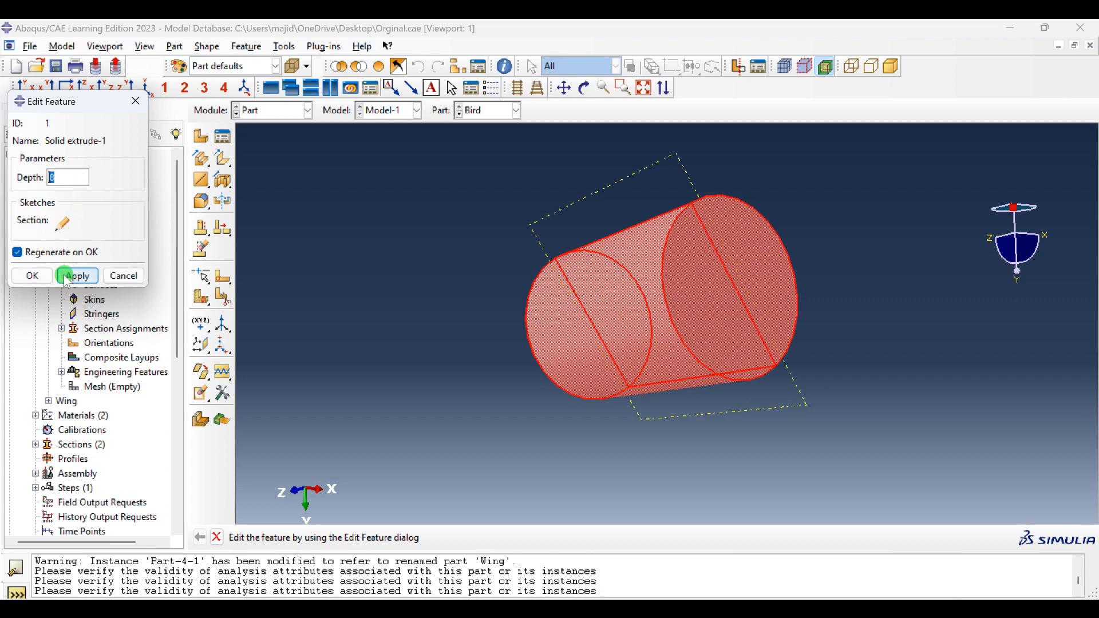
pyautogui.click(32, 276)
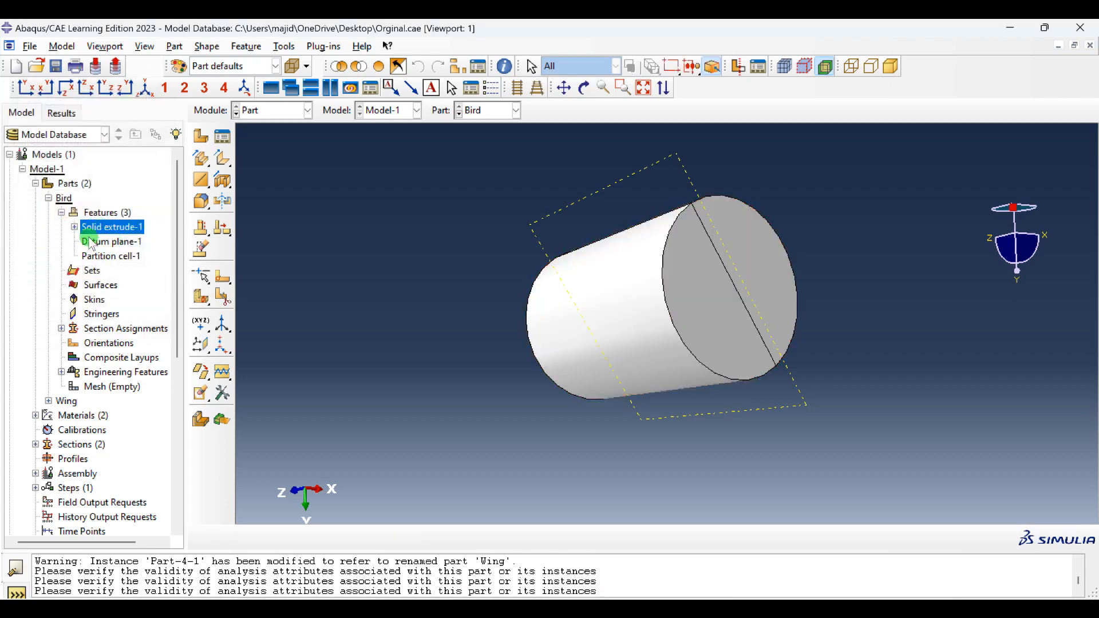
# Review the Wing part's modeling space and type settings.
pyautogui.click(49, 198)
pyautogui.click(50, 212)
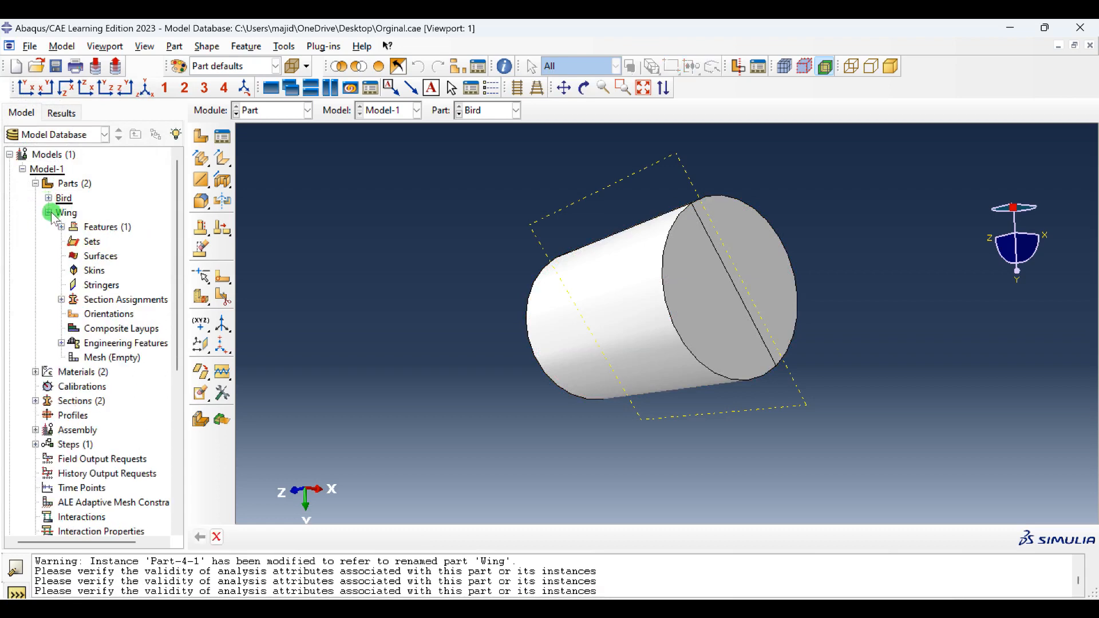
pyautogui.rightClick(67, 213)
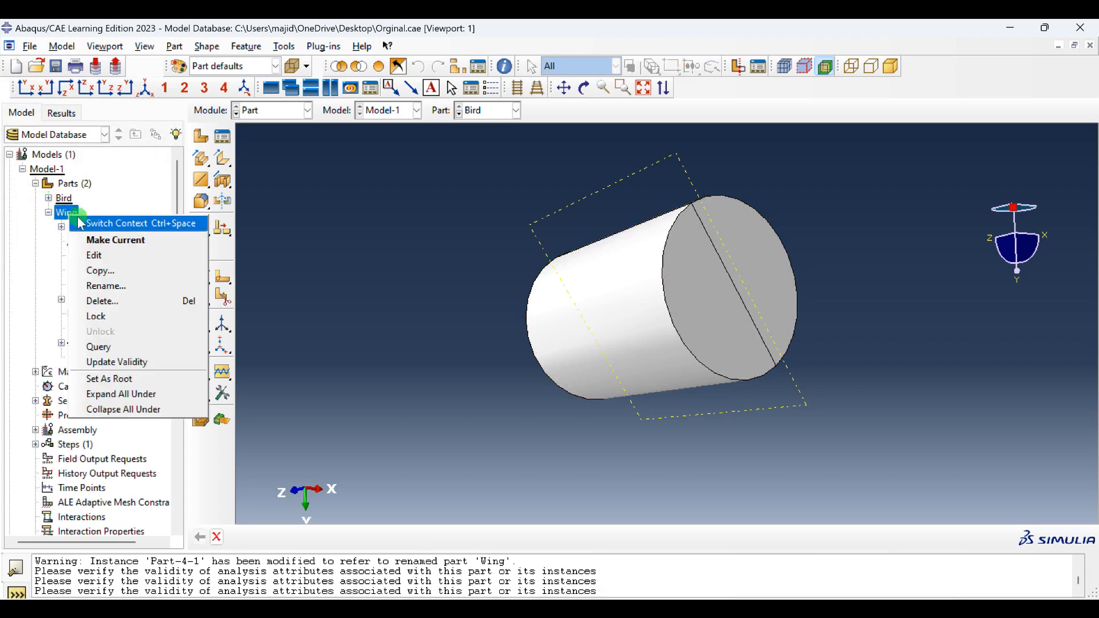
pyautogui.click(95, 255)
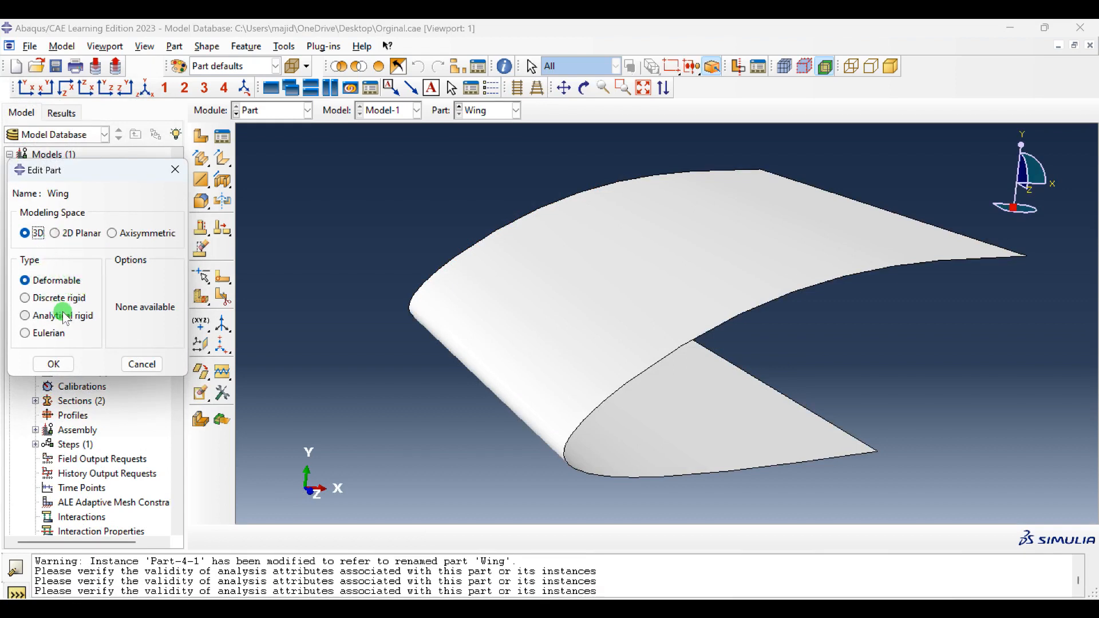
pyautogui.click(55, 365)
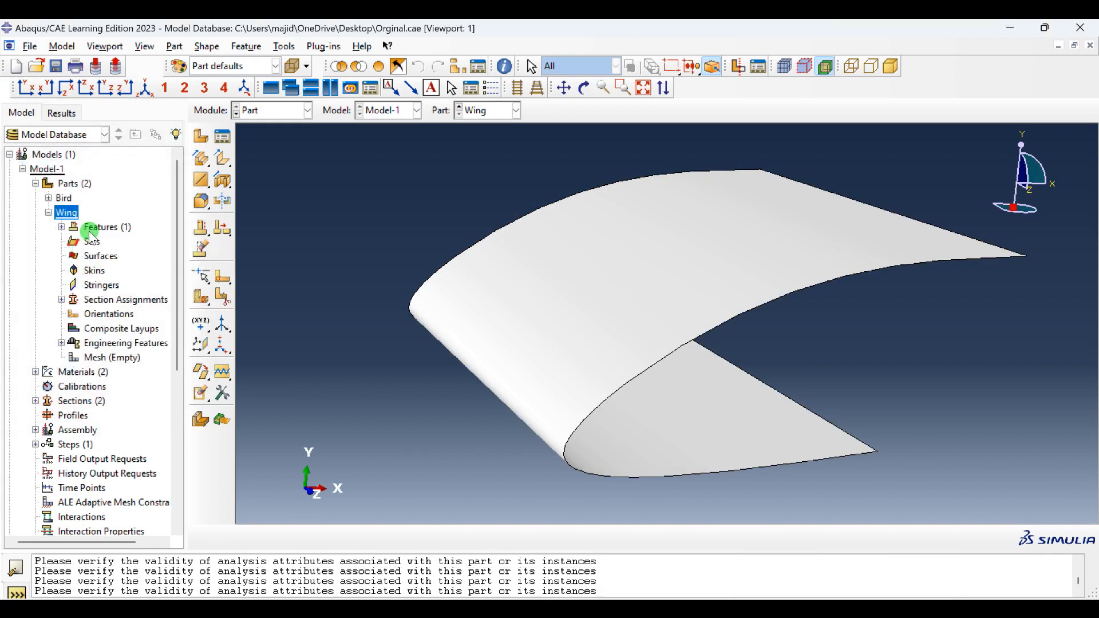
# Examine the section sketch of the Wing's shell extrude feature and the shape of the curved shell.
pyautogui.click(61, 228)
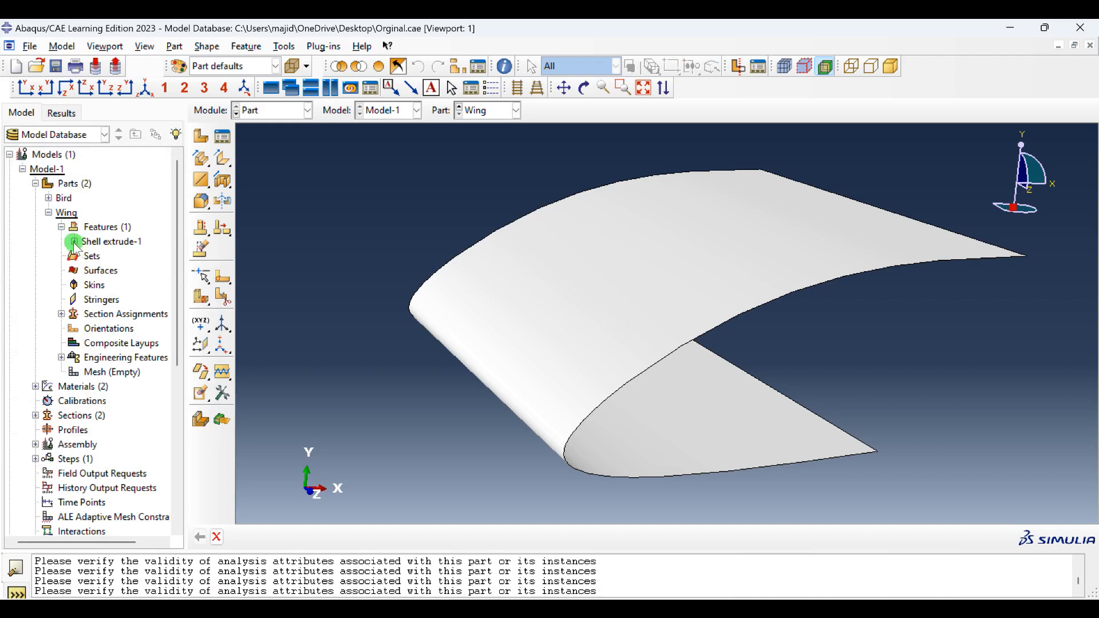
pyautogui.click(74, 241)
pyautogui.doubleClick(102, 258)
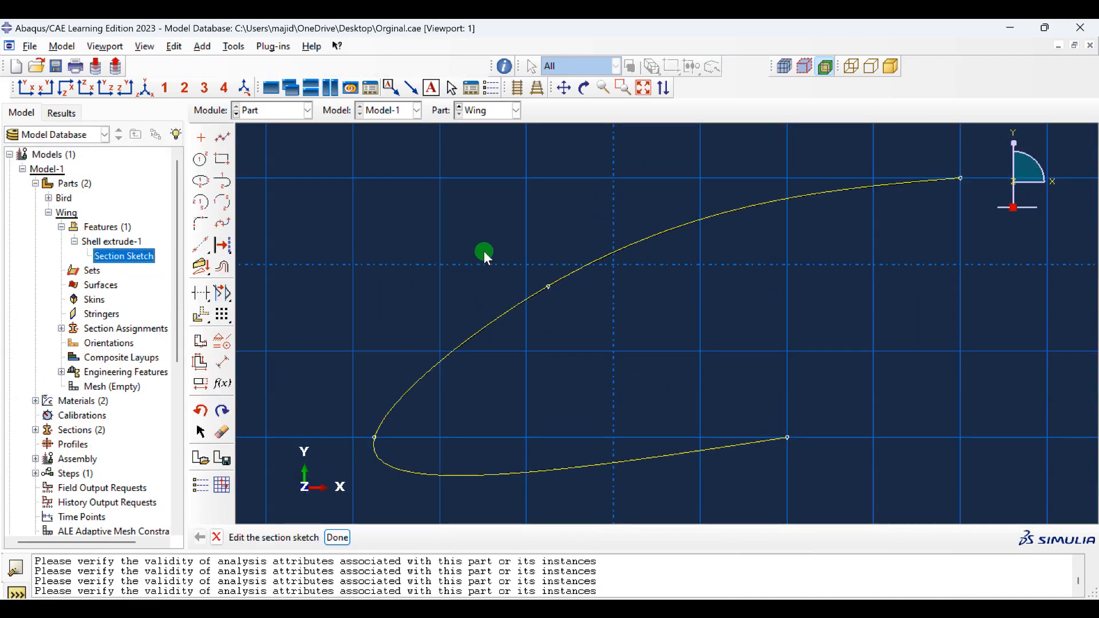
pyautogui.middleClick(268, 246)
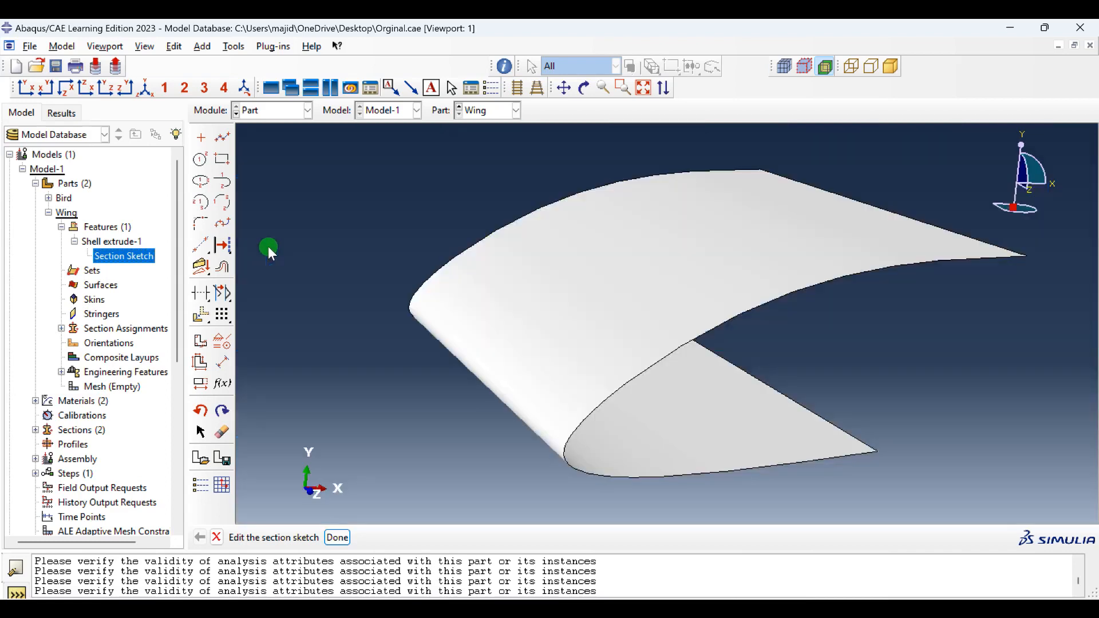
pyautogui.click(46, 252)
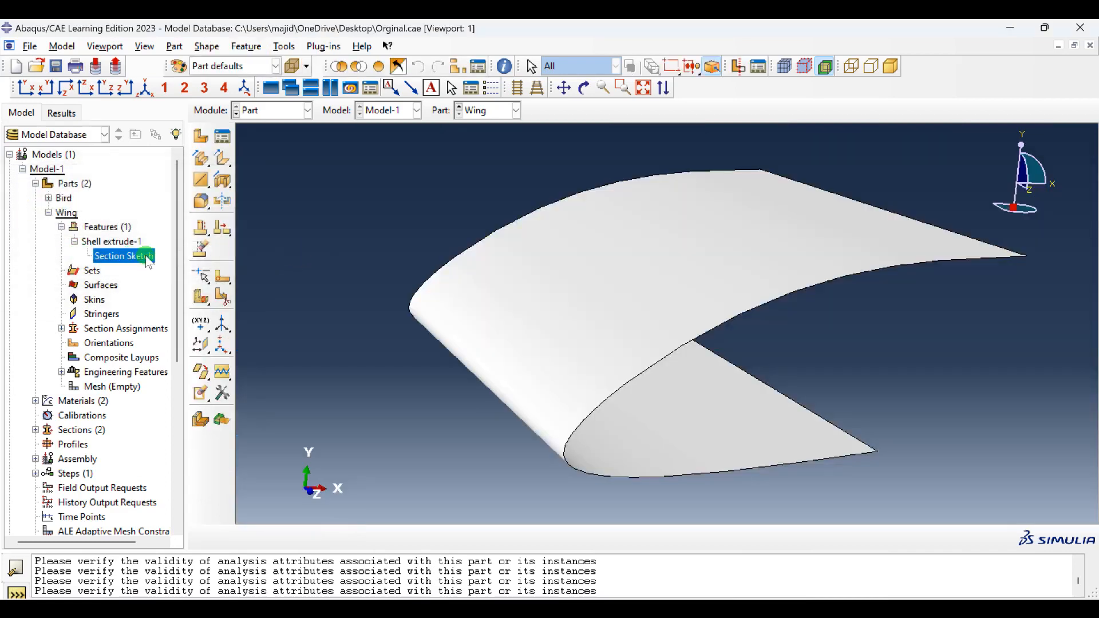
pyautogui.click(47, 212)
pyautogui.click(197, 229)
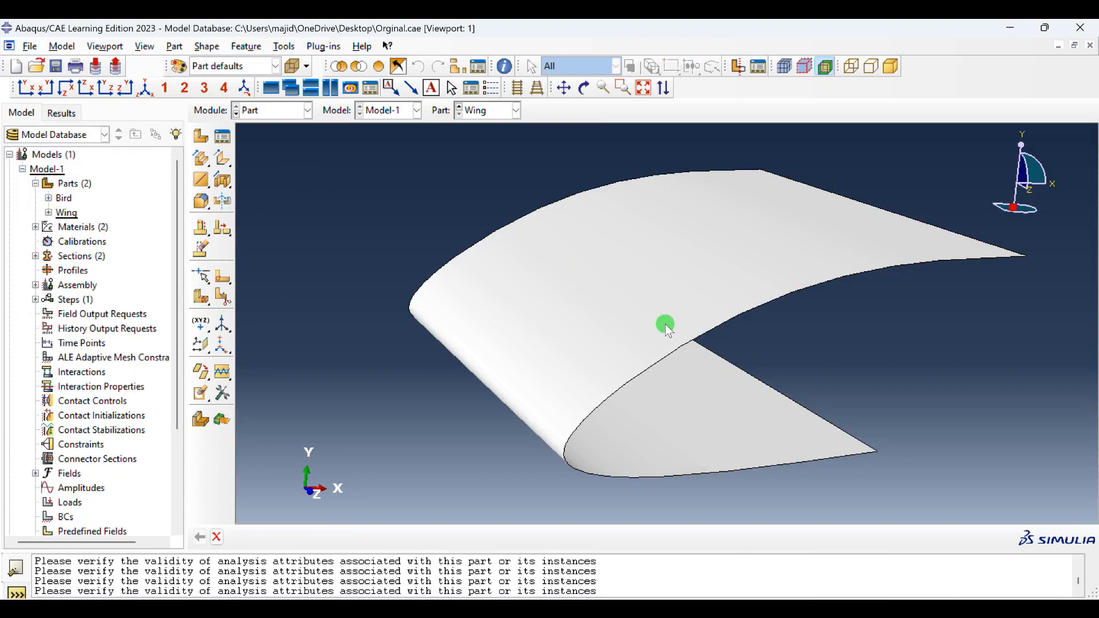
pyautogui.keyDown('ctrl'); pyautogui.keyDown('alt'); pyautogui.moveTo(663, 324); pyautogui.dragTo(620, 302); pyautogui.keyUp('alt'); pyautogui.keyUp('ctrl')
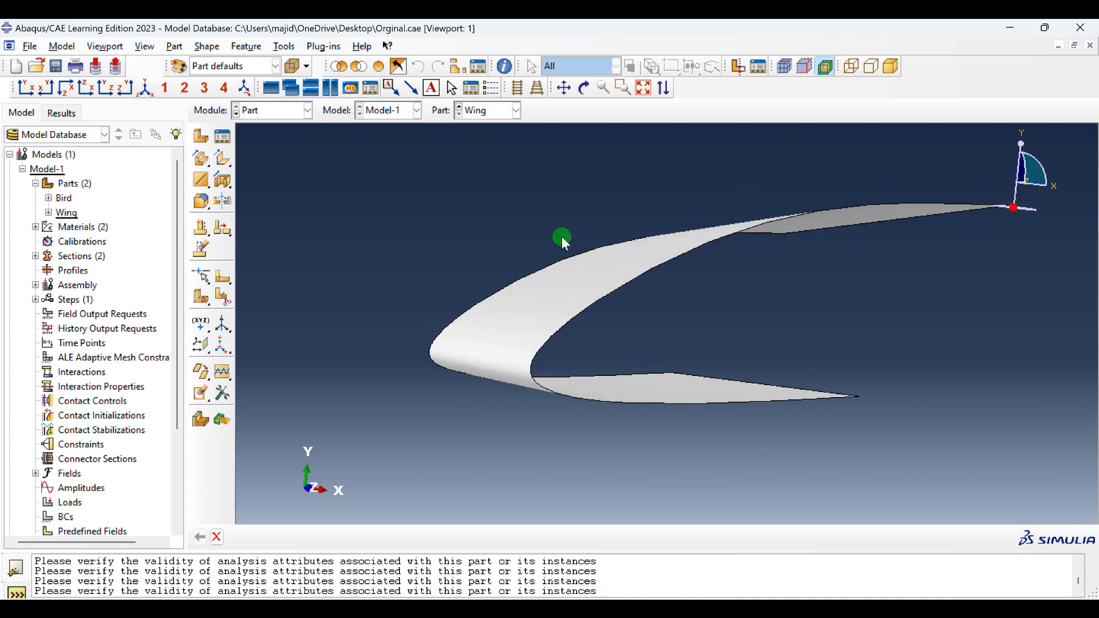
pyautogui.keyDown('ctrl'); pyautogui.keyDown('alt'); pyautogui.moveTo(620, 232); pyautogui.dragTo(586, 255); pyautogui.keyUp('alt'); pyautogui.keyUp('ctrl')
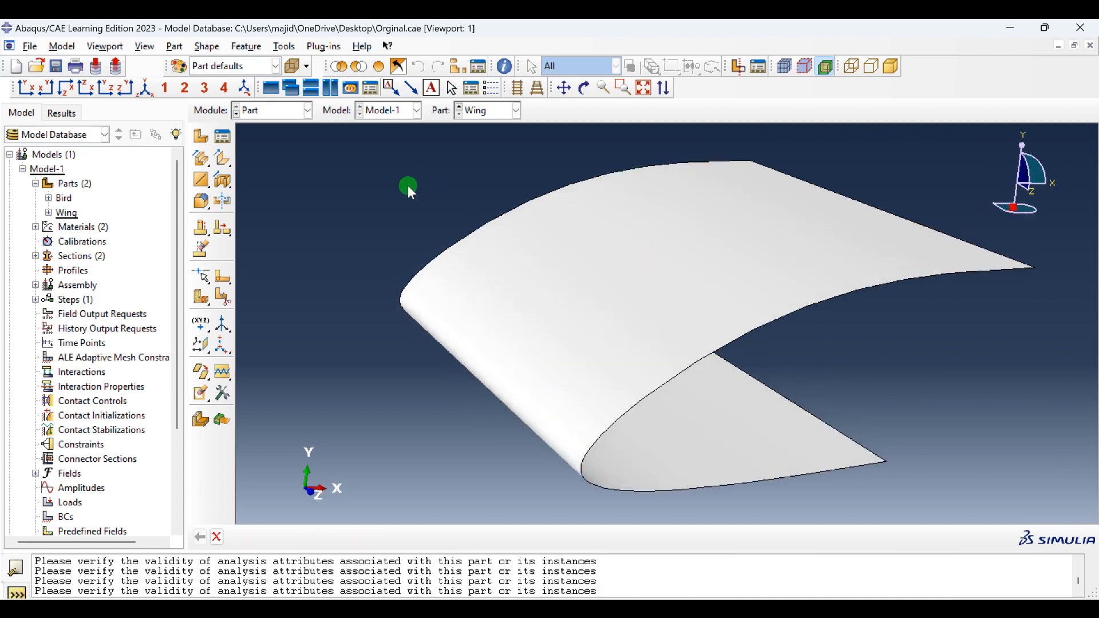
# Switch to the Property module and bring up the list of defined materials.
pyautogui.click(291, 114)
pyautogui.click(290, 142)
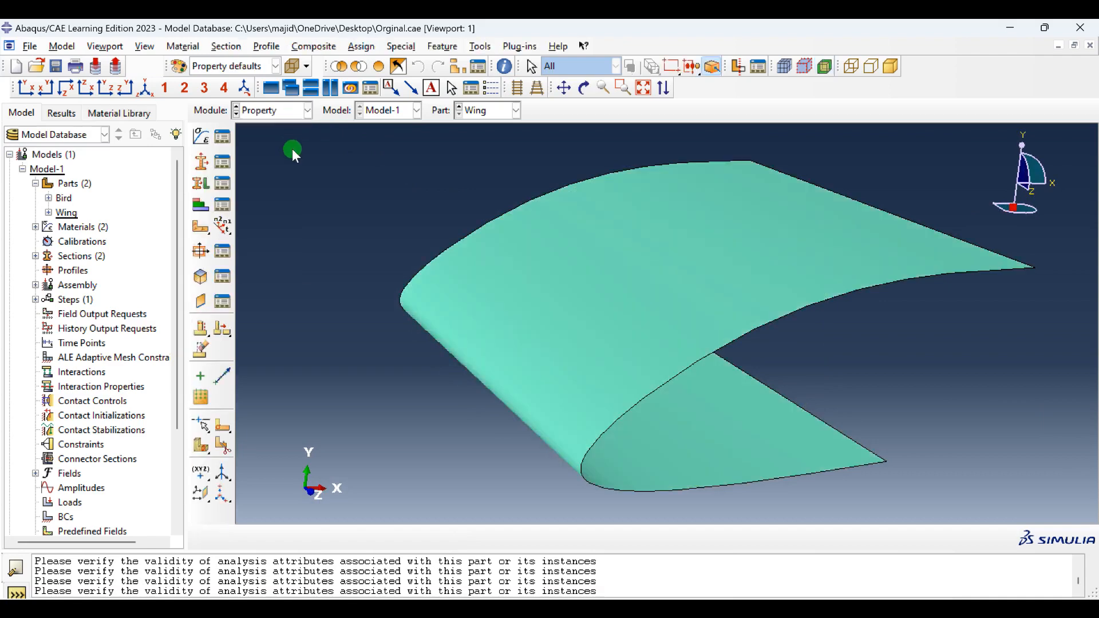
pyautogui.click(223, 136)
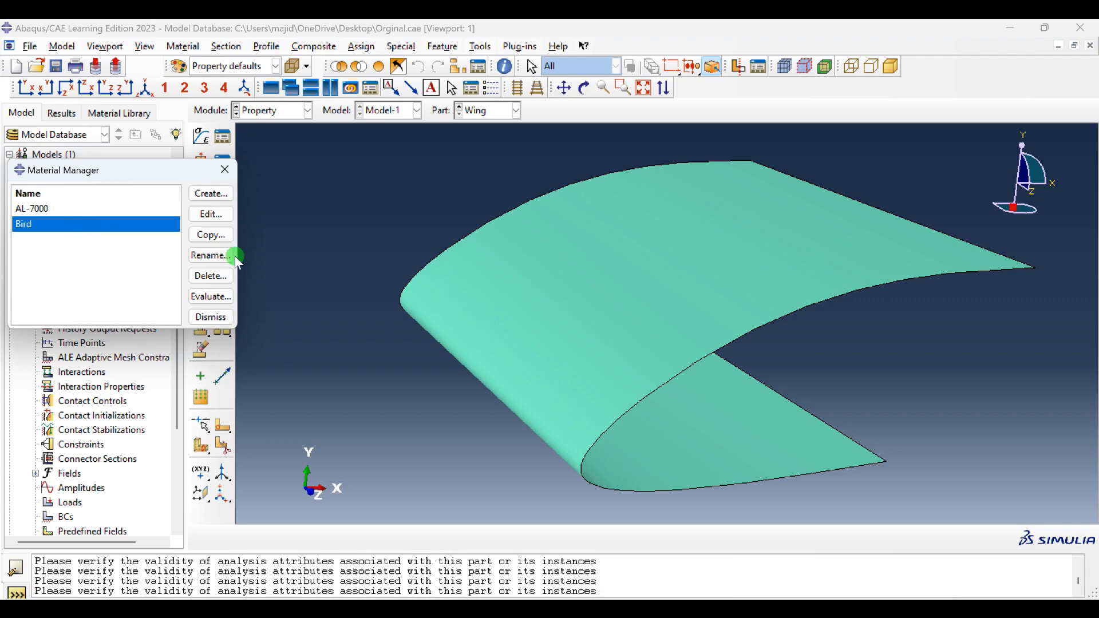
# Review the density, elastic and plastic data of the AL-7000 material.
pyautogui.click(71, 211)
pyautogui.click(211, 214)
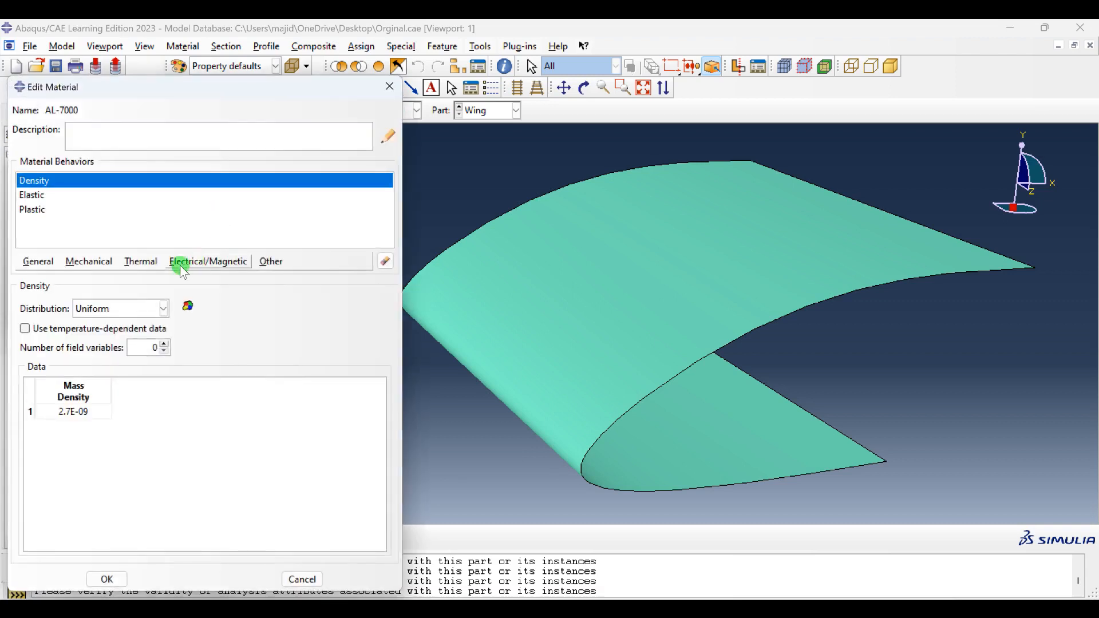
pyautogui.click(52, 232)
pyautogui.click(74, 412)
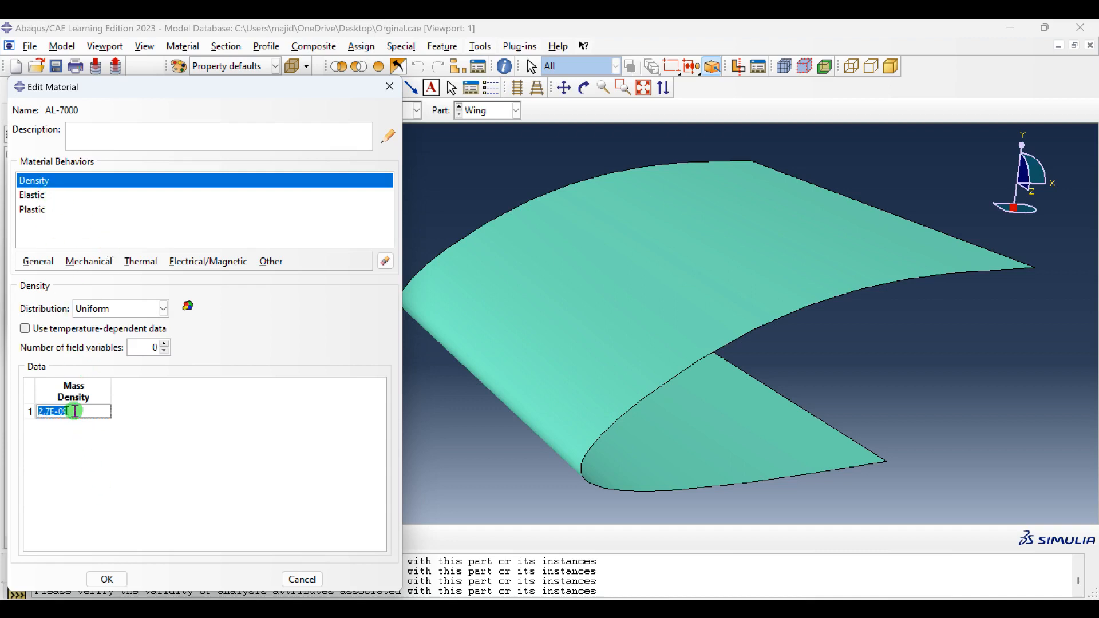
pyautogui.click(55, 195)
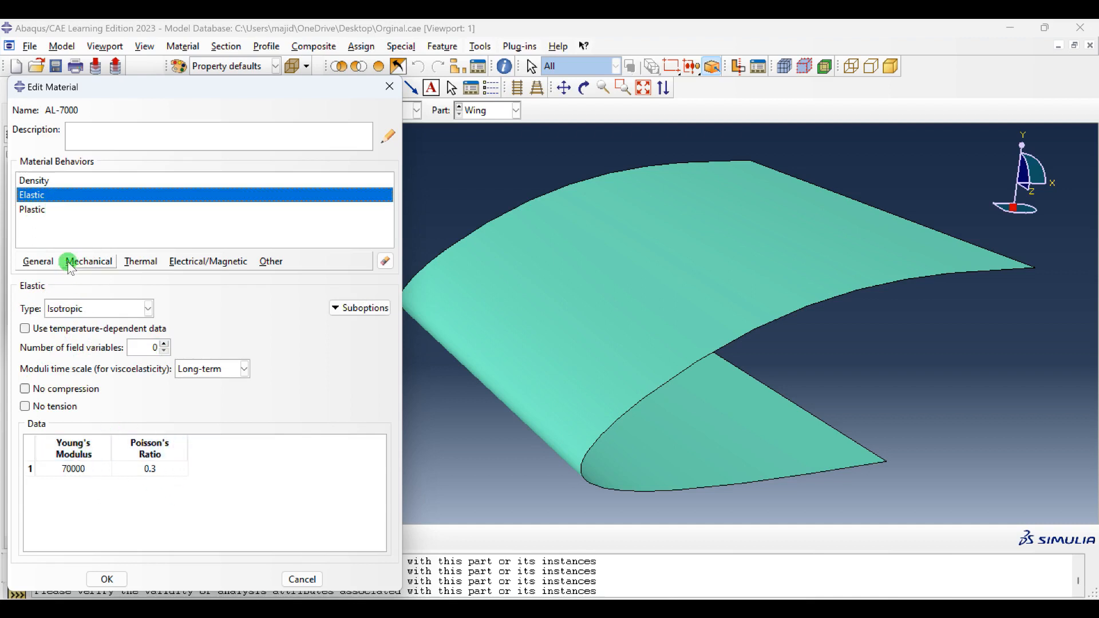
pyautogui.click(47, 211)
pyautogui.scroll(-14, 112, 490)
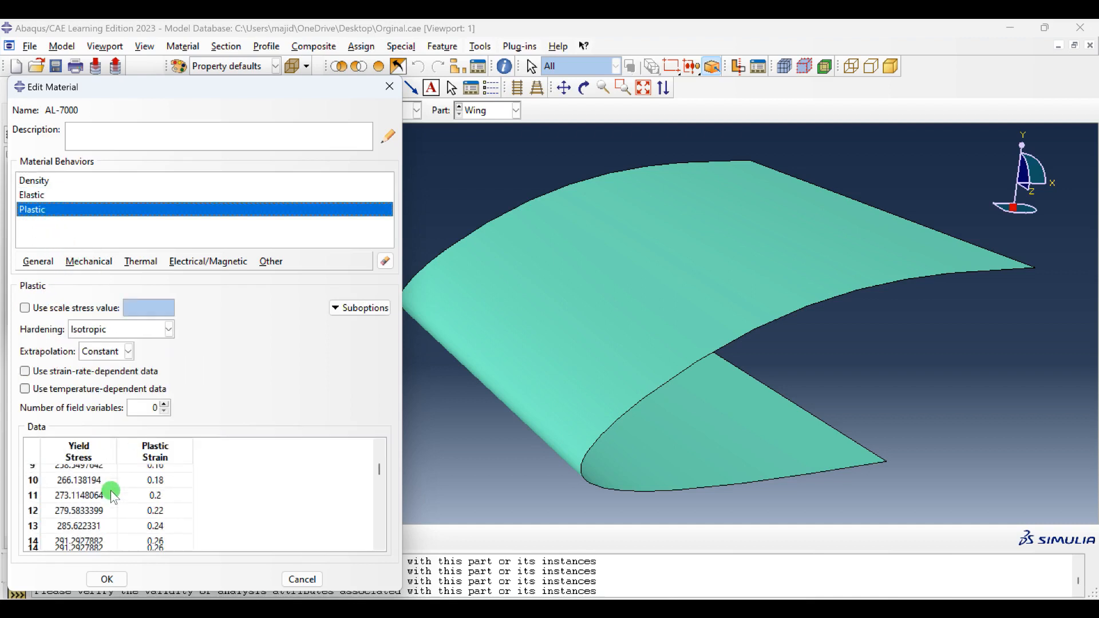
pyautogui.scroll(14, 114, 498)
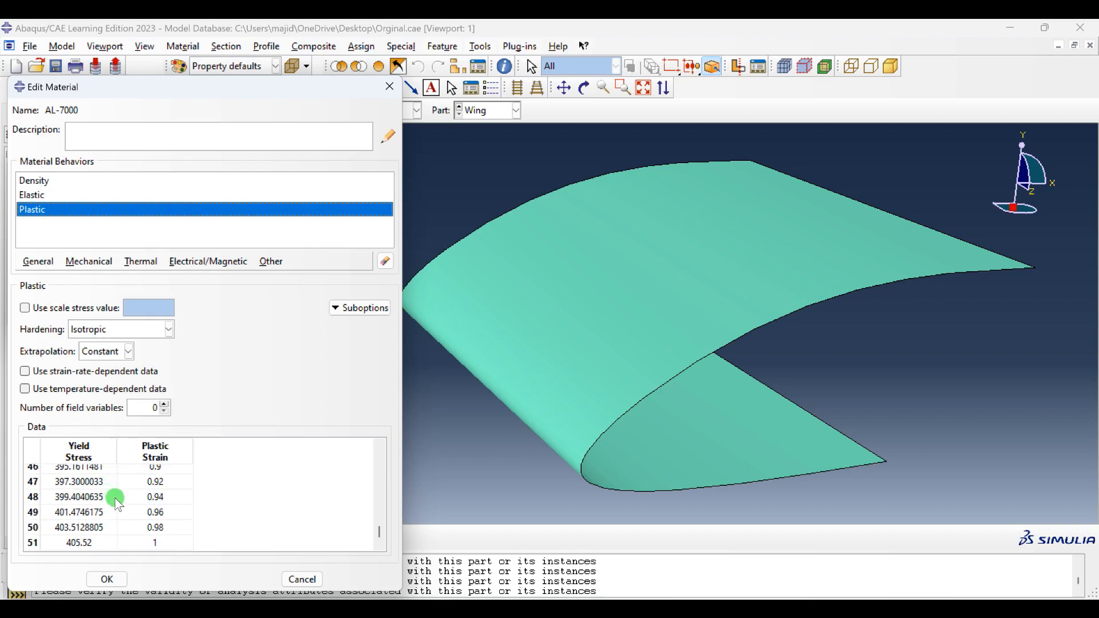
pyautogui.scroll(1, 125, 511)
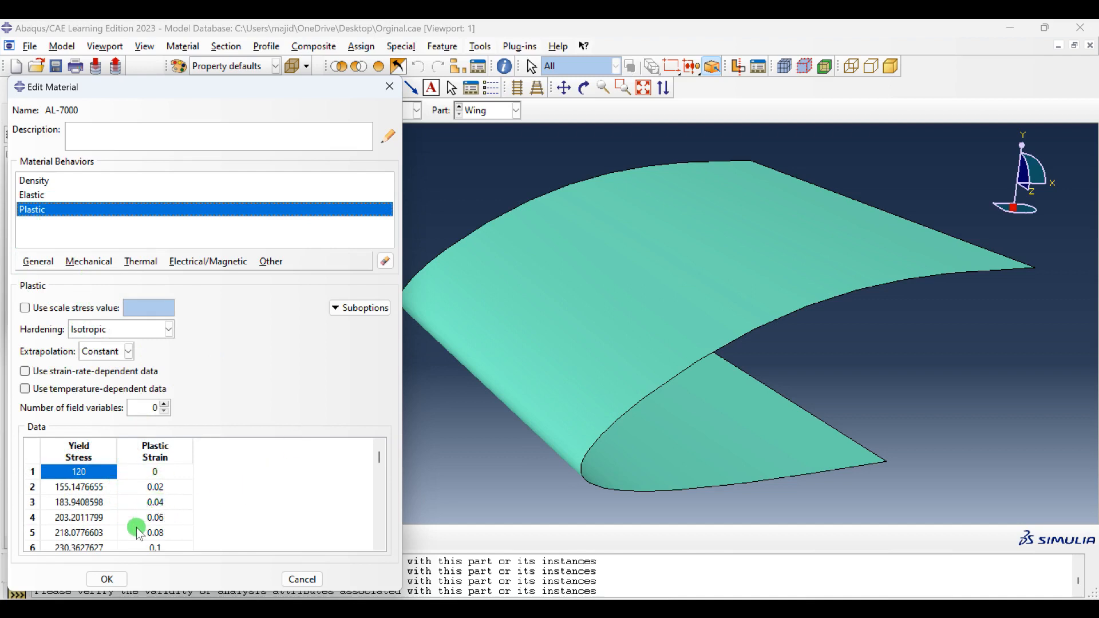
pyautogui.click(107, 579)
# Open the Bird material and review its density, viscosity and equation-of-state data.
pyautogui.click(49, 224)
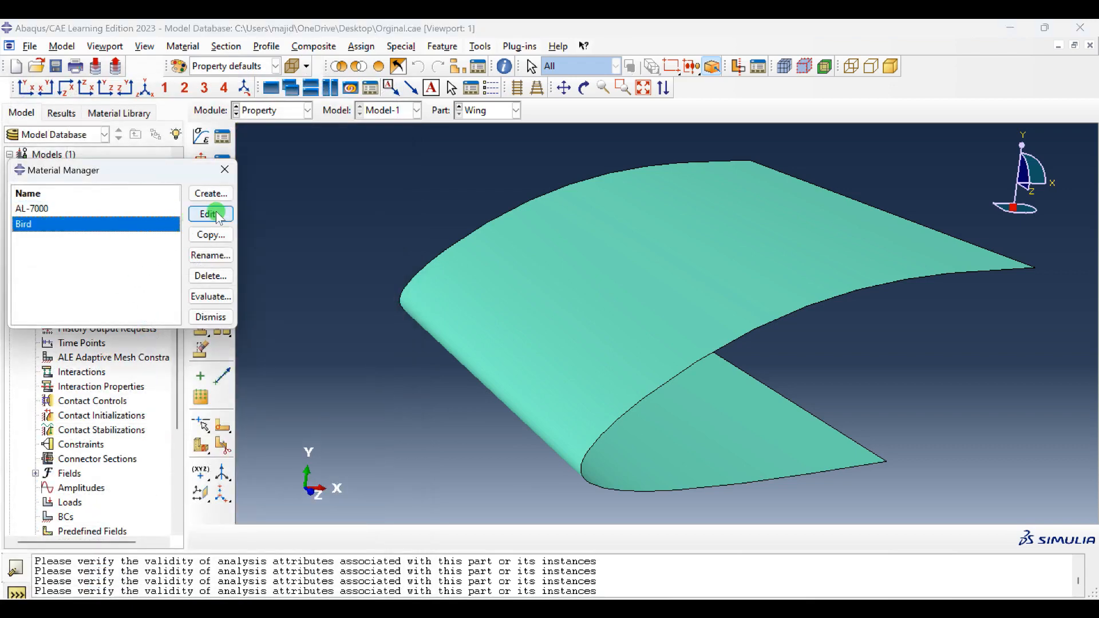
pyautogui.click(210, 214)
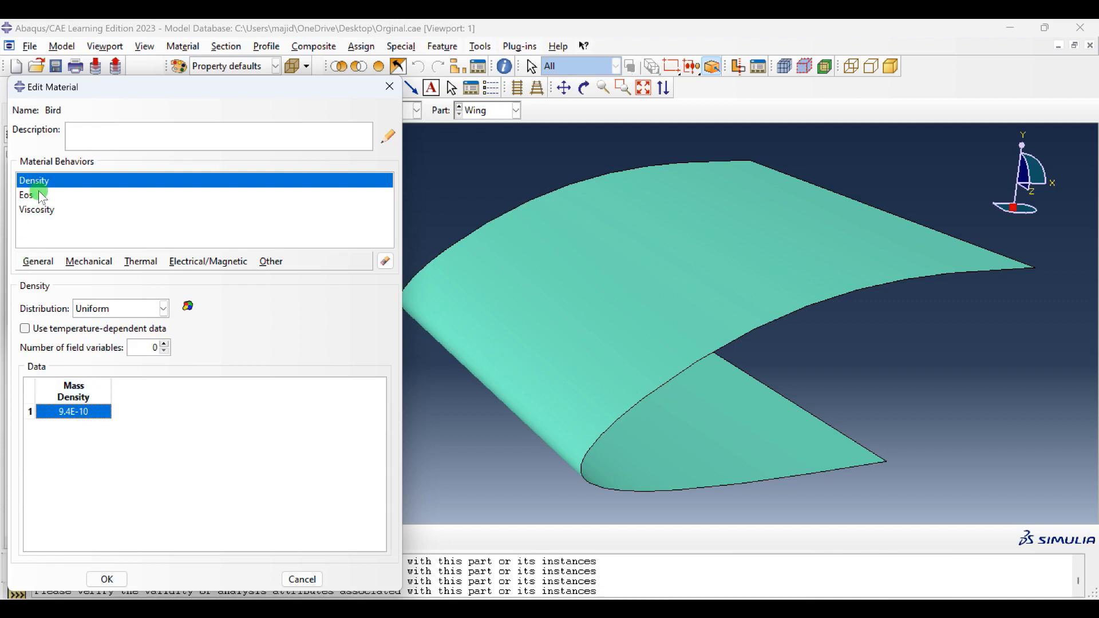
pyautogui.click(46, 211)
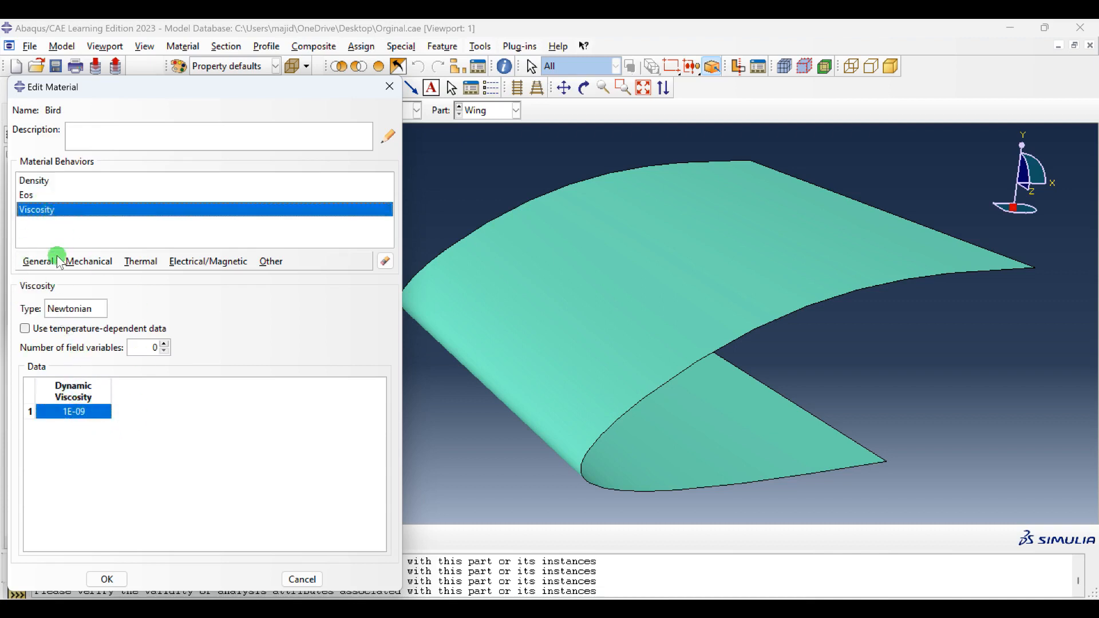
pyautogui.click(34, 198)
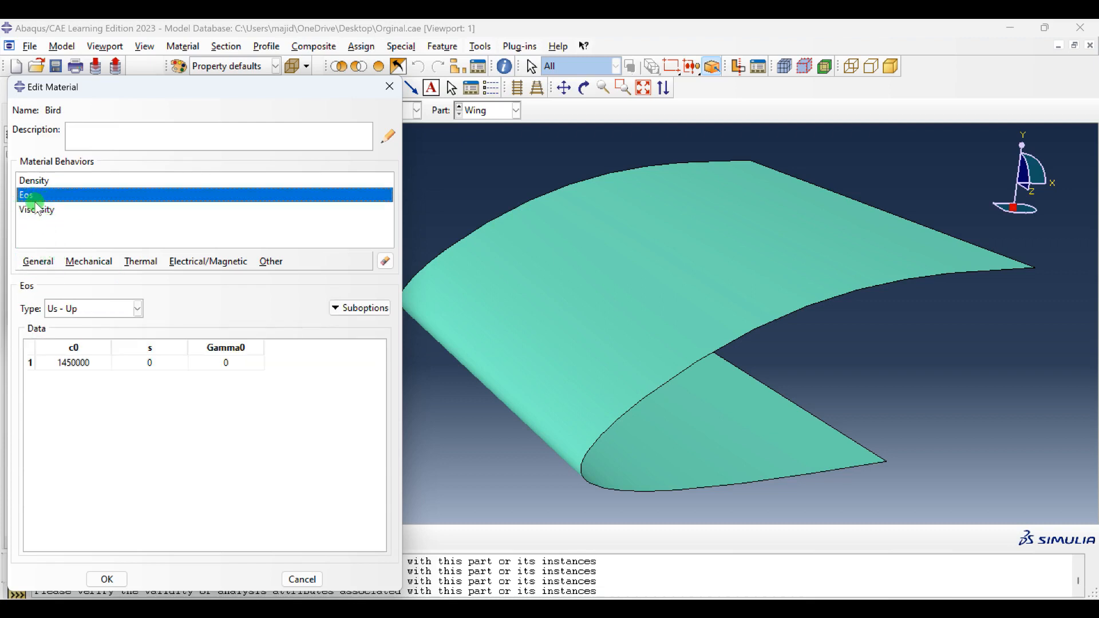
# Examine where the Bird material's Eos behavior is defined, its available types, and the Us - Up coefficients c0, s and Gamma0.
pyautogui.click(83, 263)
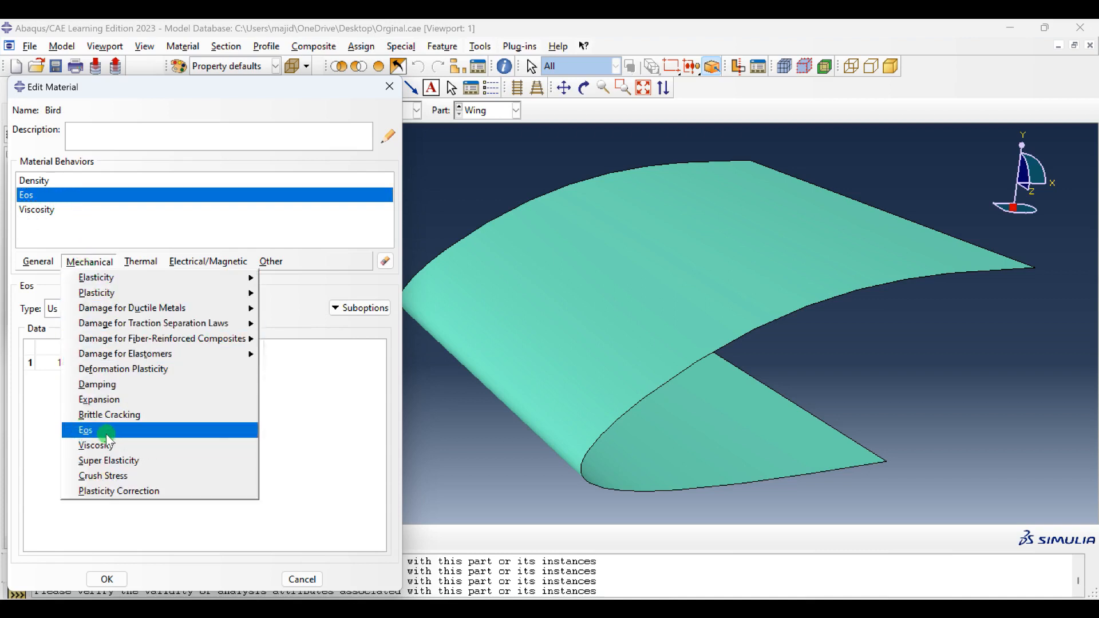
pyautogui.click(149, 435)
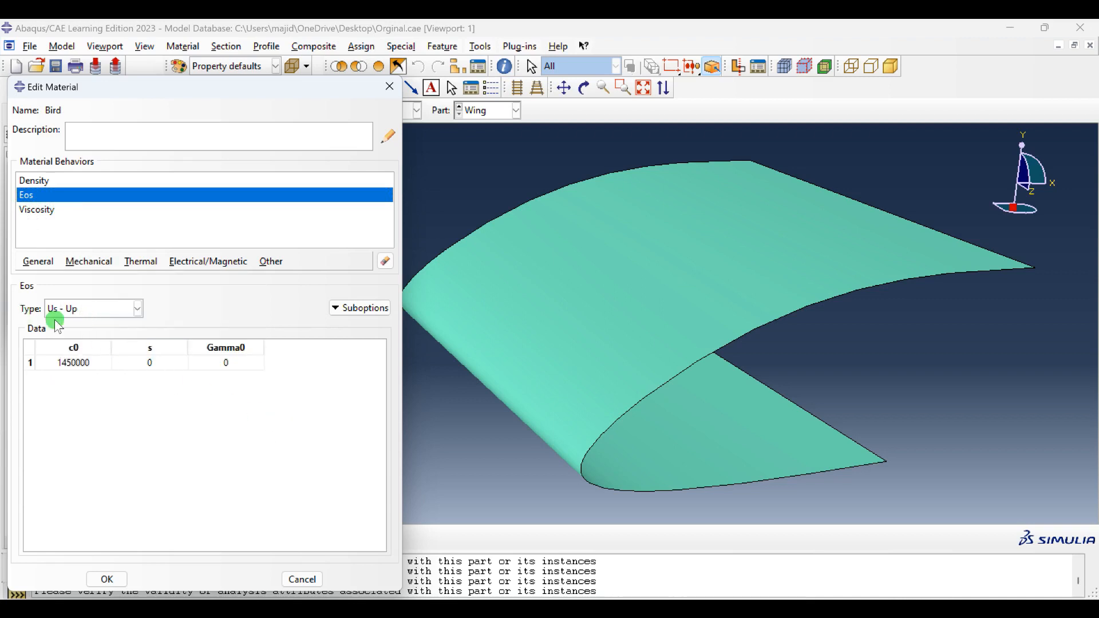
pyautogui.click(86, 310)
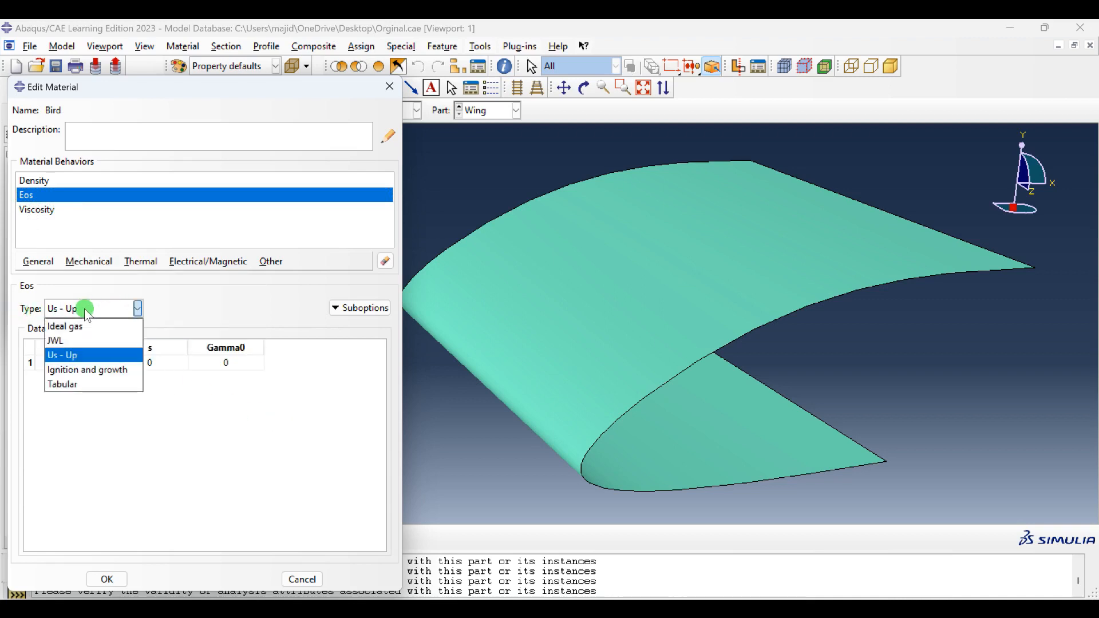
pyautogui.click(97, 361)
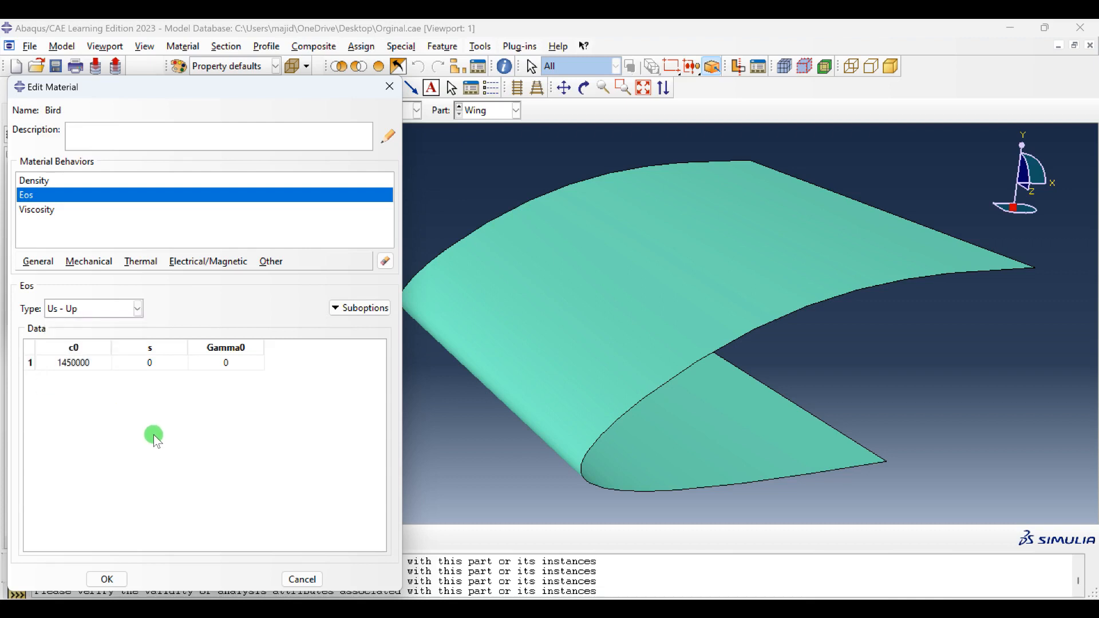
pyautogui.doubleClick(64, 365)
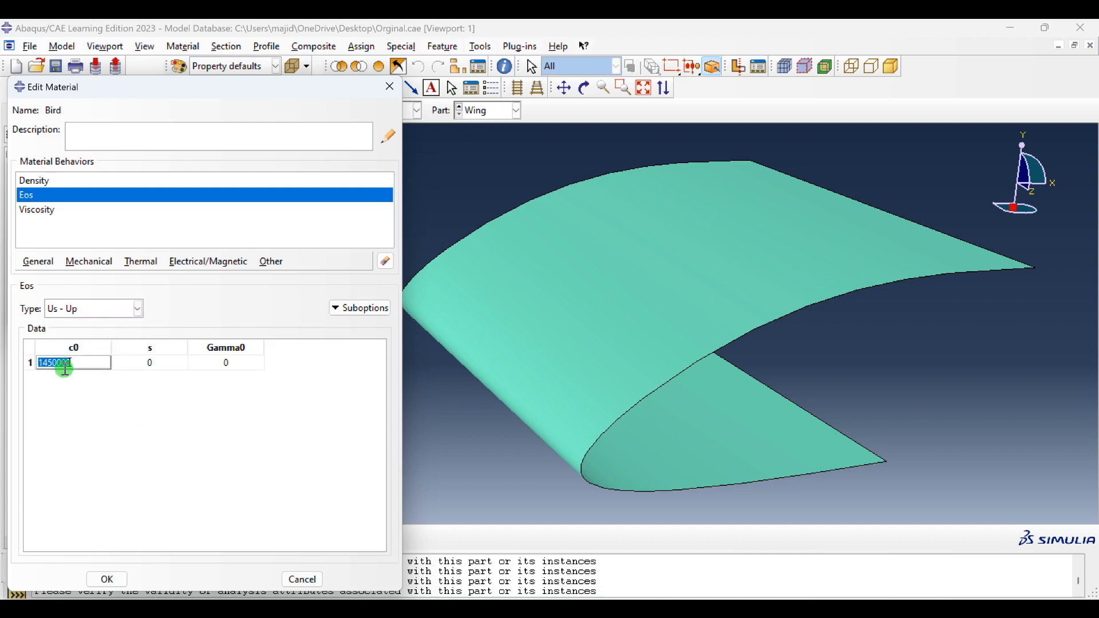
pyautogui.click(91, 389)
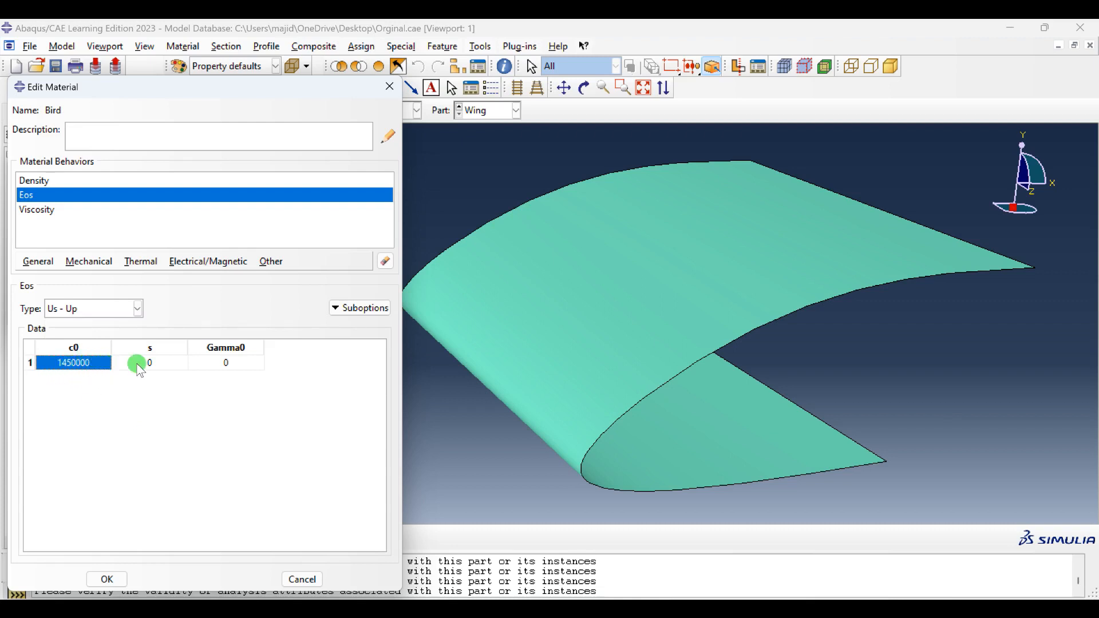
pyautogui.click(167, 363)
# Recheck the Bird material's viscosity, density and Eos entries, then close the material definition and the materials list.
pyautogui.click(39, 209)
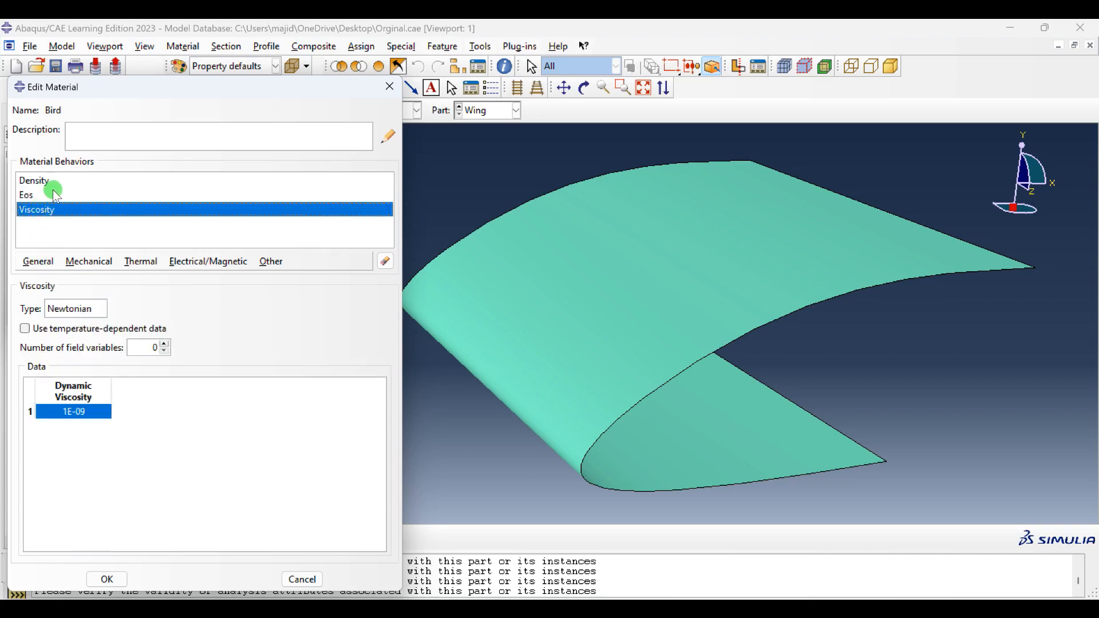
pyautogui.click(44, 180)
pyautogui.click(46, 197)
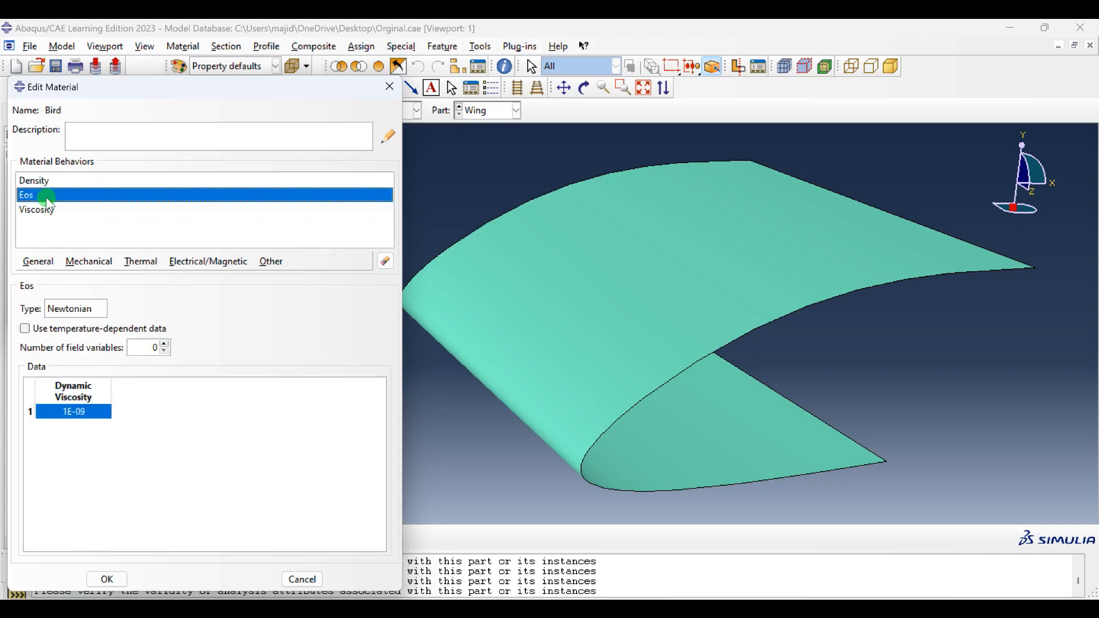
pyautogui.click(107, 579)
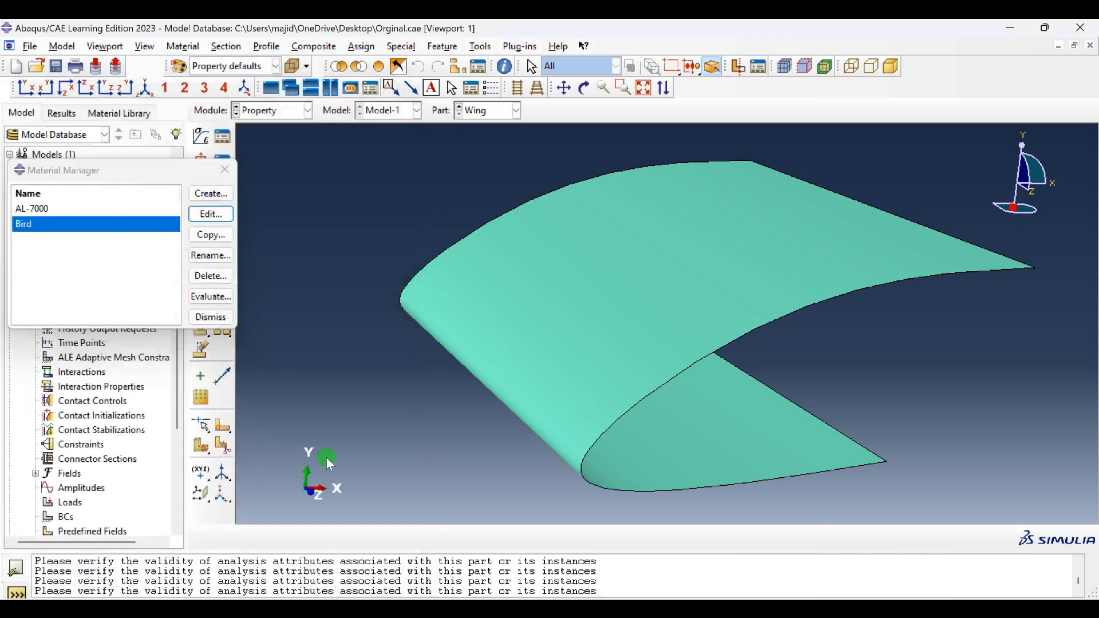
pyautogui.click(226, 319)
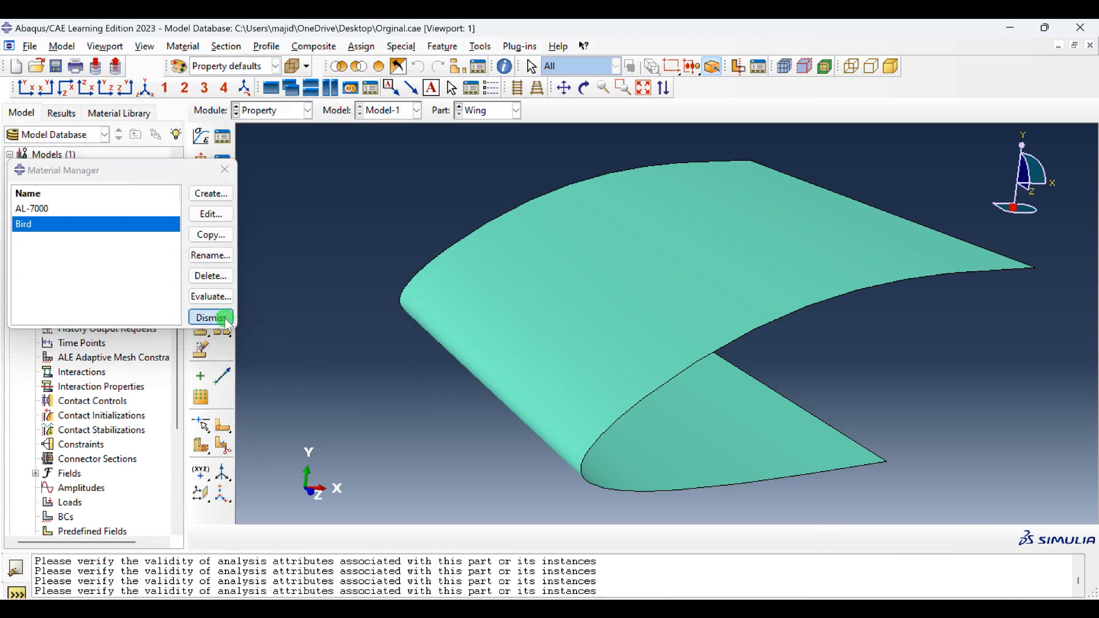
# Review the Bird solid section, the Wing shell section and the Wing part's section assignment.
pyautogui.click(228, 155)
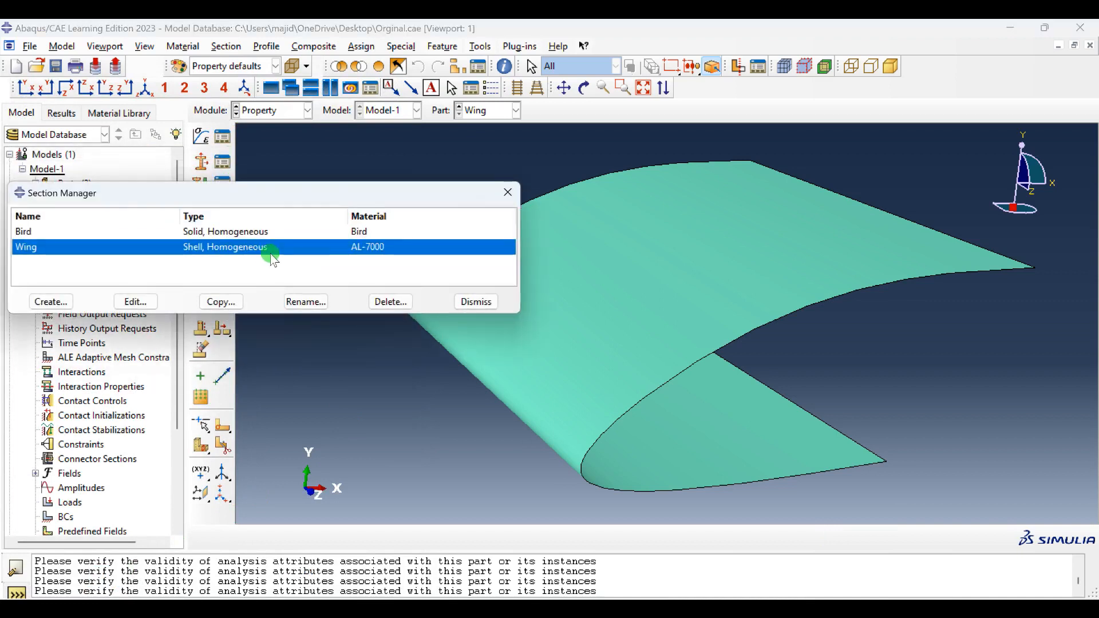
pyautogui.doubleClick(236, 233)
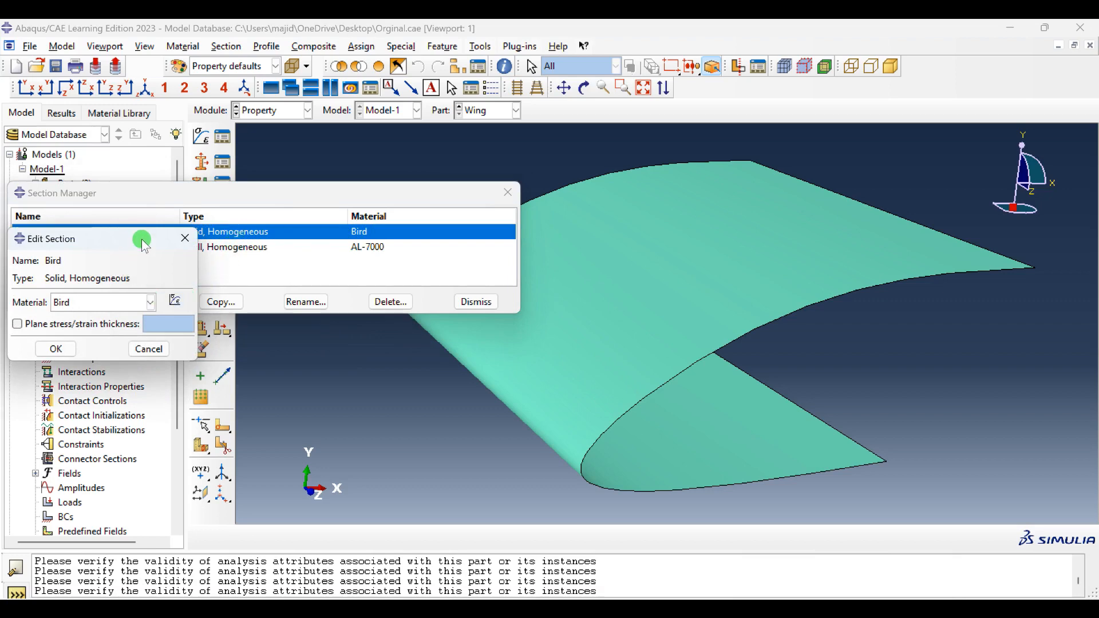
pyautogui.click(56, 348)
pyautogui.click(183, 250)
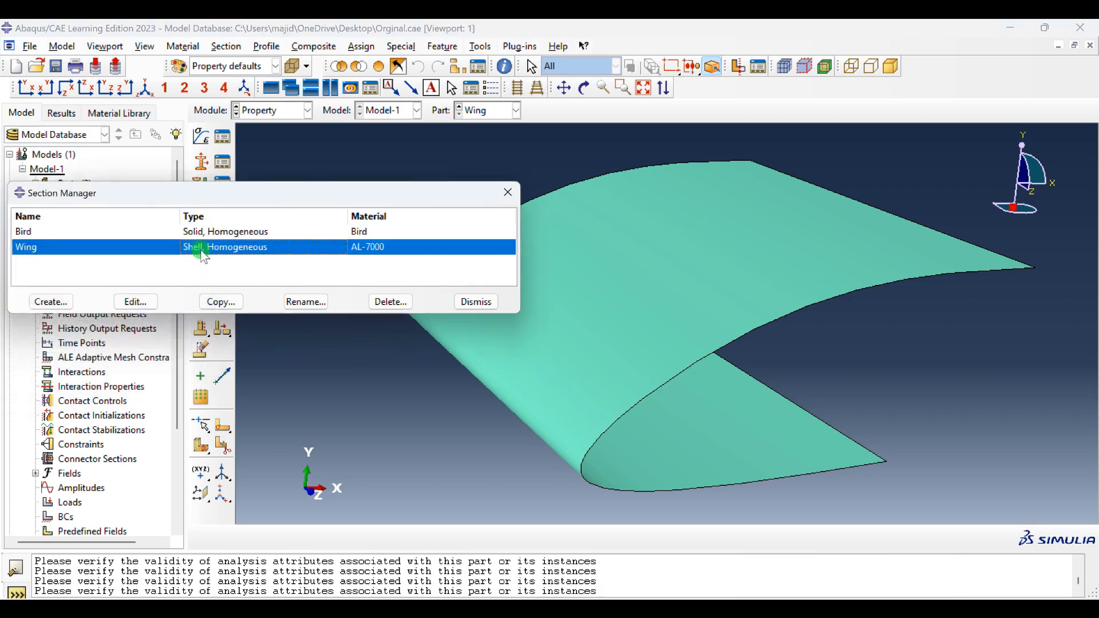
pyautogui.doubleClick(203, 255)
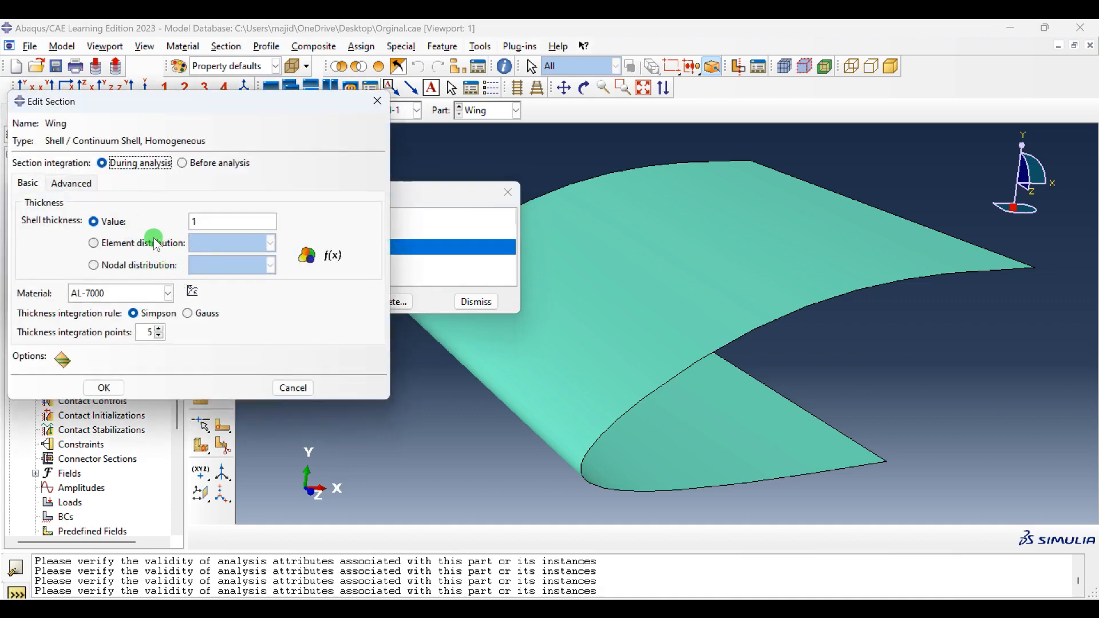
pyautogui.click(104, 387)
pyautogui.click(472, 306)
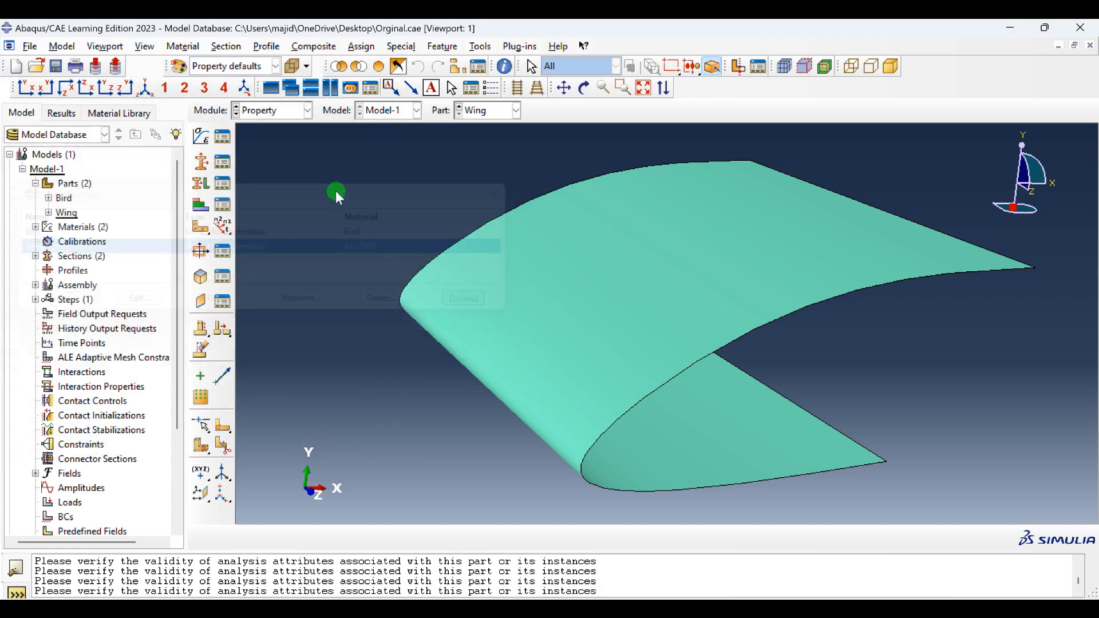
pyautogui.click(225, 204)
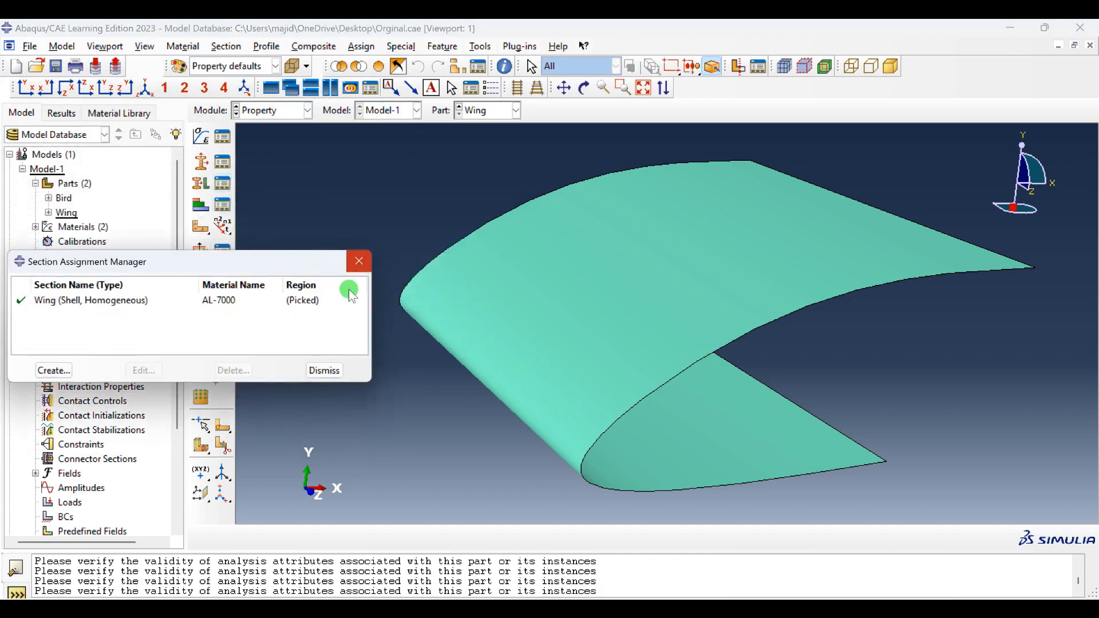
pyautogui.click(359, 261)
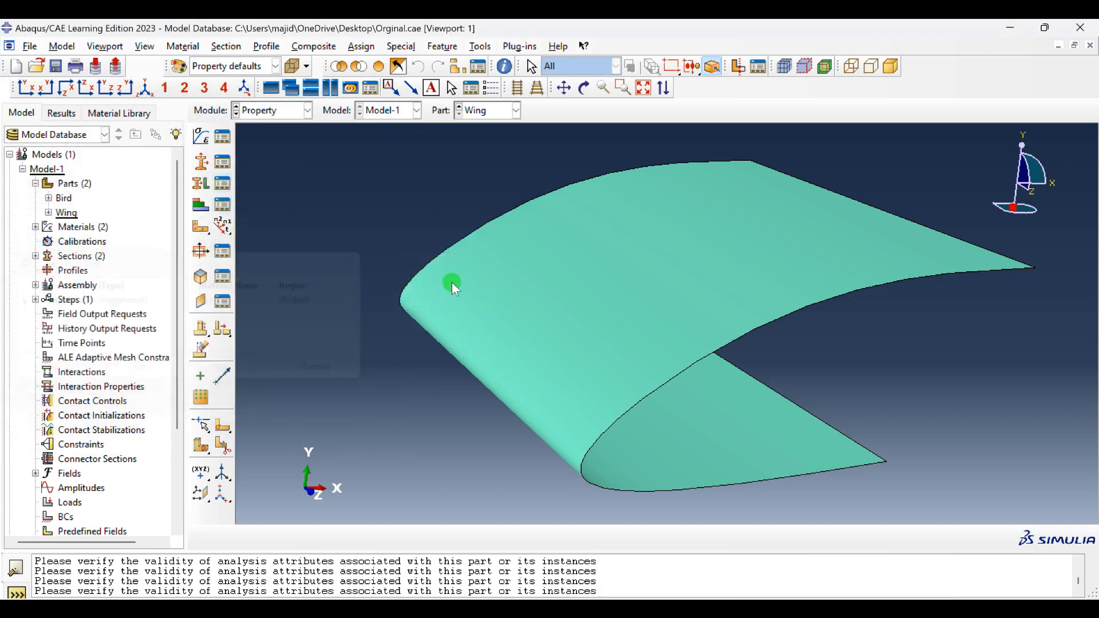
# Switch to the Assembly module and inspect the instance creation options and the bird's placement relative to the wing.
pyautogui.click(273, 118)
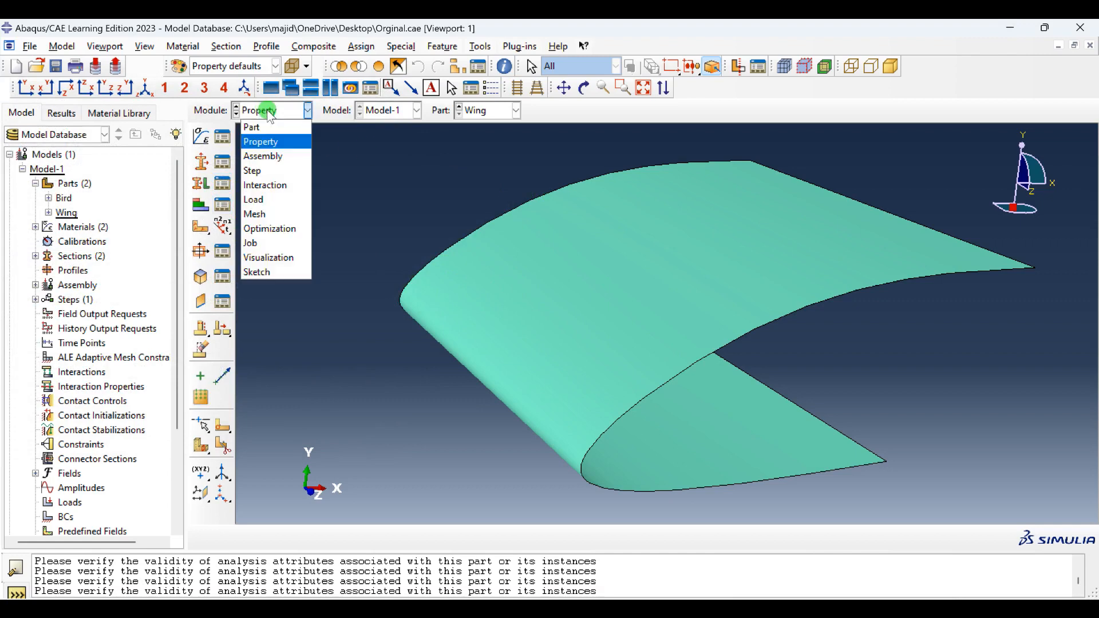
pyautogui.click(272, 155)
pyautogui.click(200, 136)
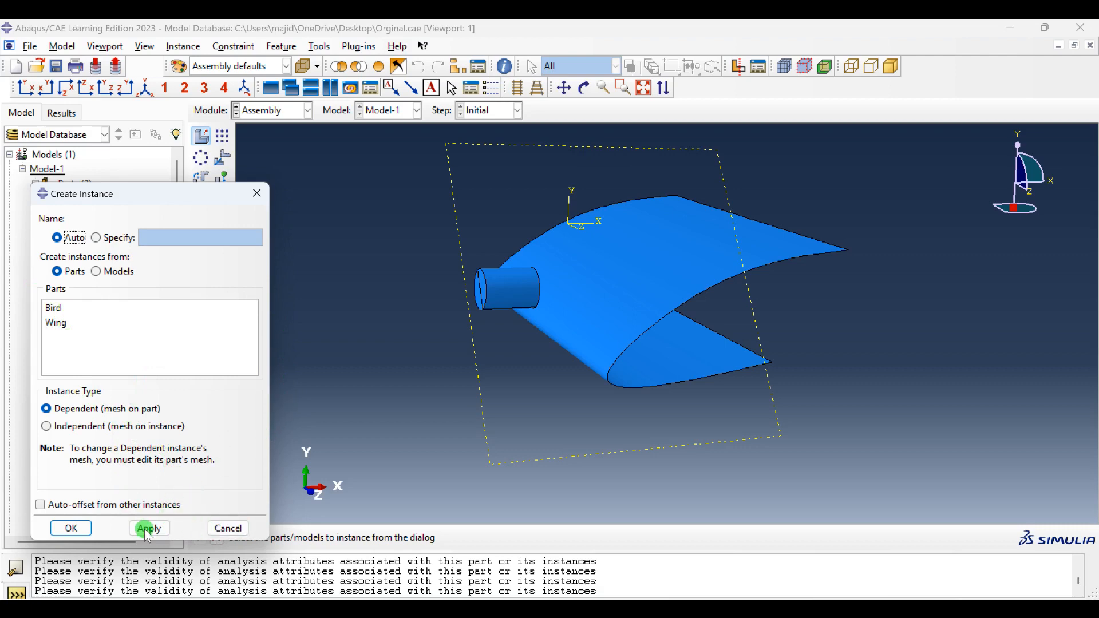
pyautogui.click(228, 528)
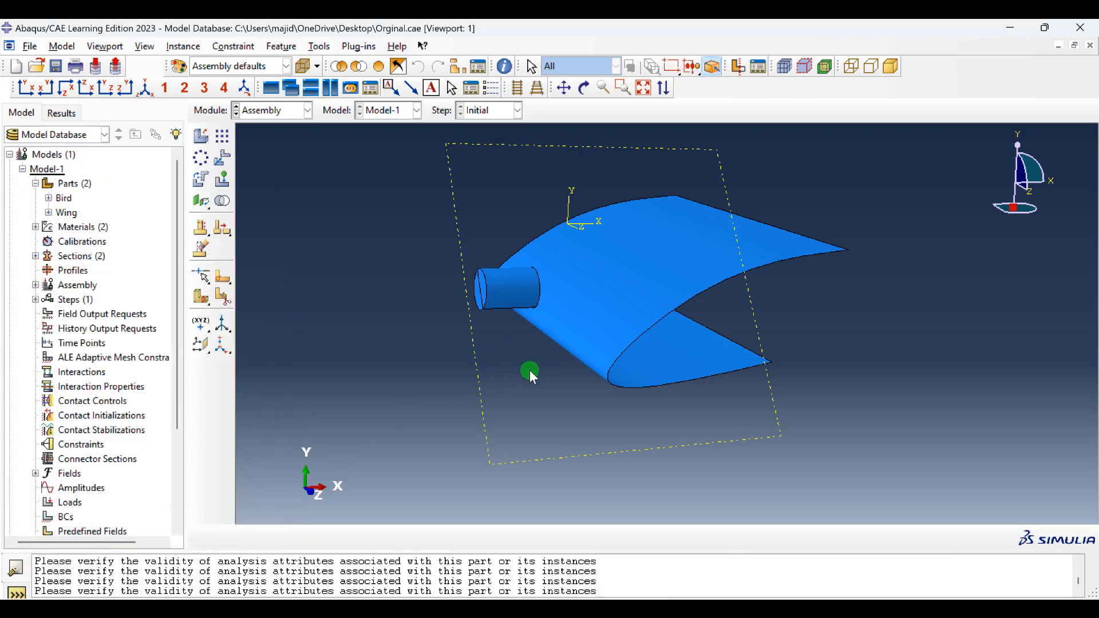
pyautogui.keyDown('ctrl'); pyautogui.keyDown('alt'); pyautogui.moveTo(530, 369); pyautogui.dragTo(653, 312); pyautogui.keyUp('alt'); pyautogui.keyUp('ctrl')
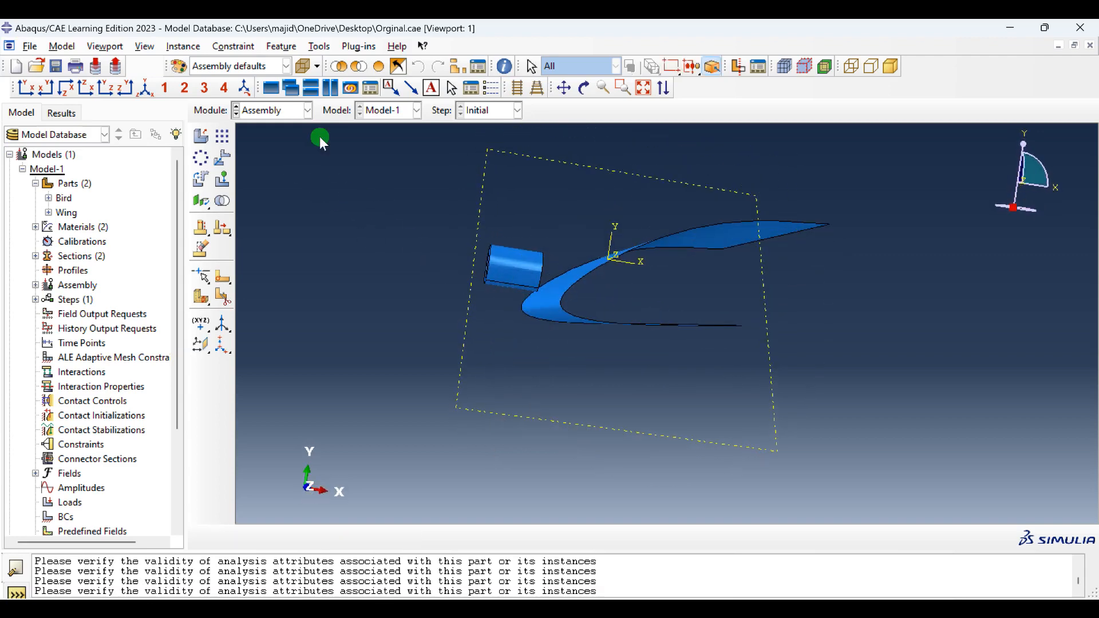
# In the Step module, create a Dynamic, Explicit step named Step-1 after the Initial step.
pyautogui.click(275, 122)
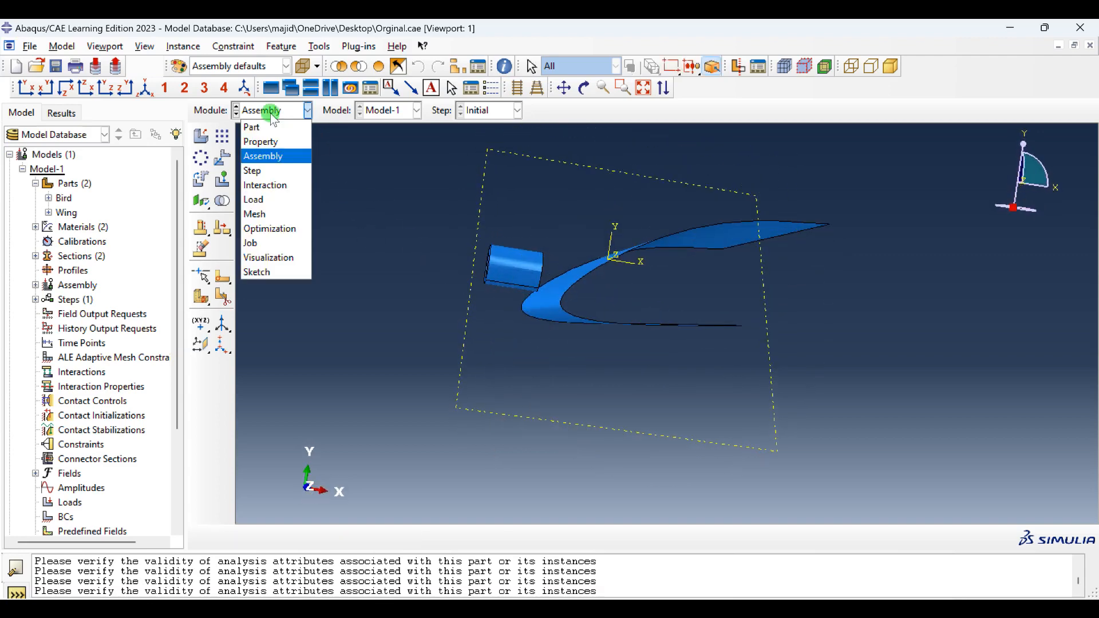
pyautogui.click(282, 178)
pyautogui.click(226, 136)
pyautogui.click(119, 213)
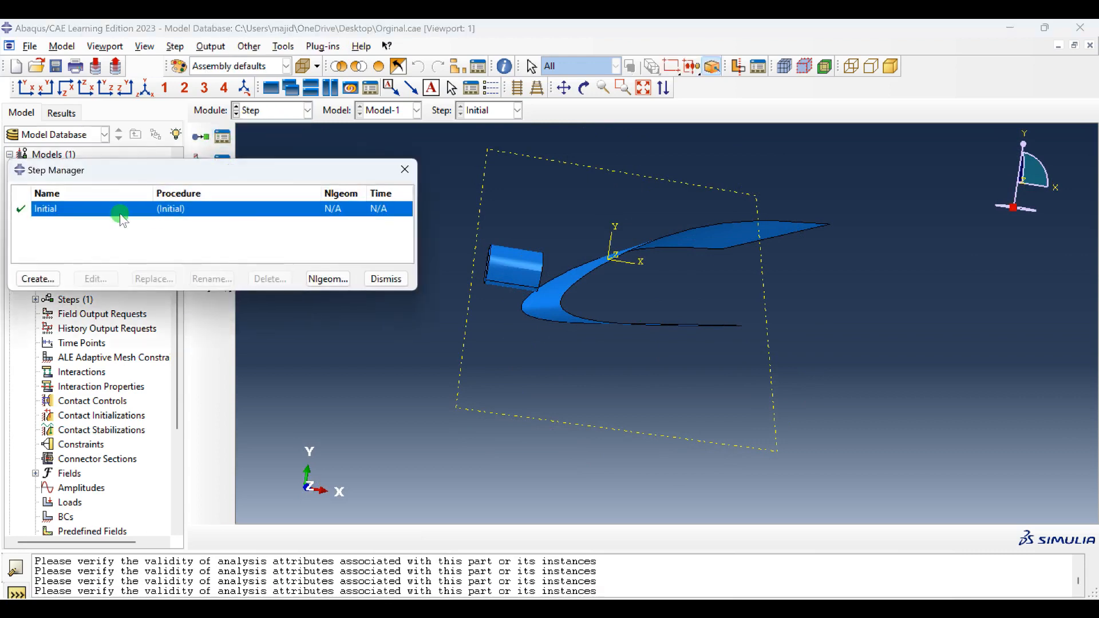
pyautogui.click(39, 281)
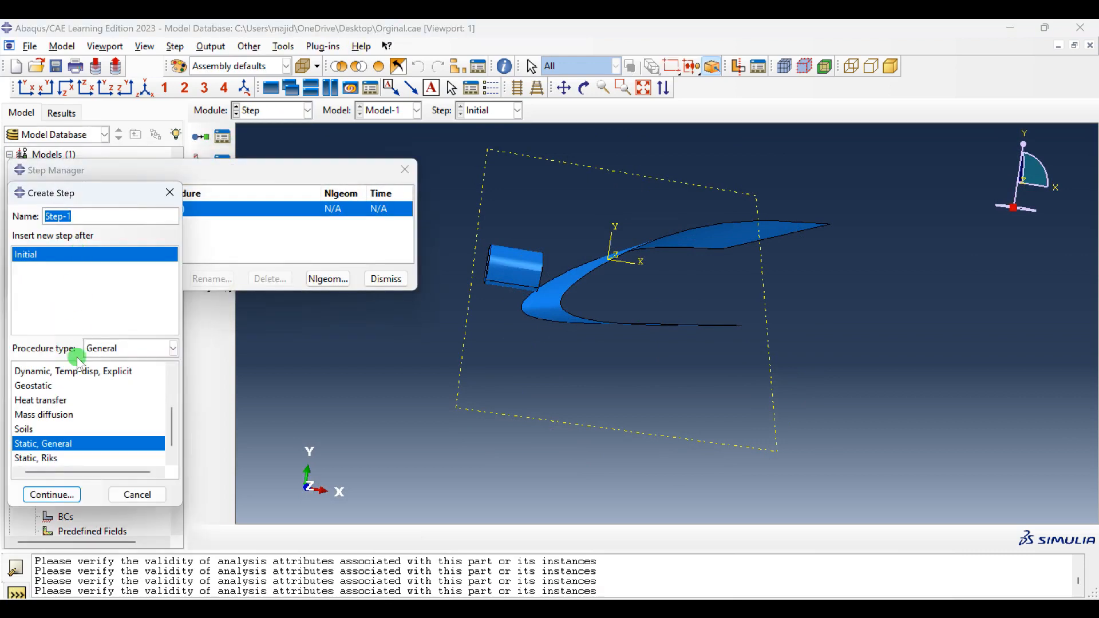
pyautogui.click(67, 373)
pyautogui.scroll(3, 72, 390)
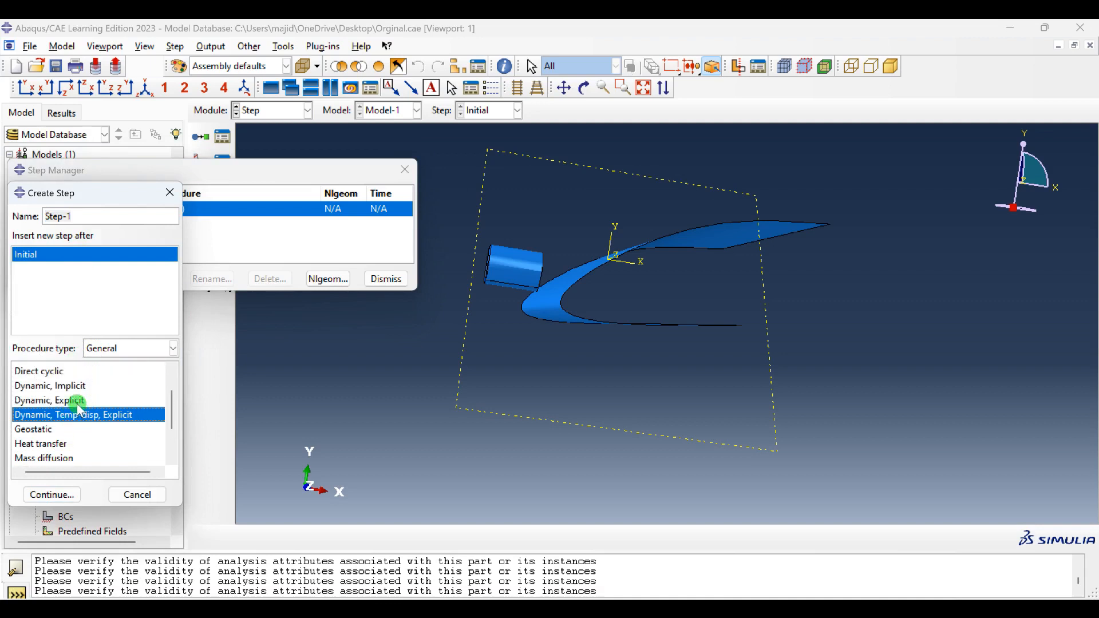
pyautogui.click(77, 401)
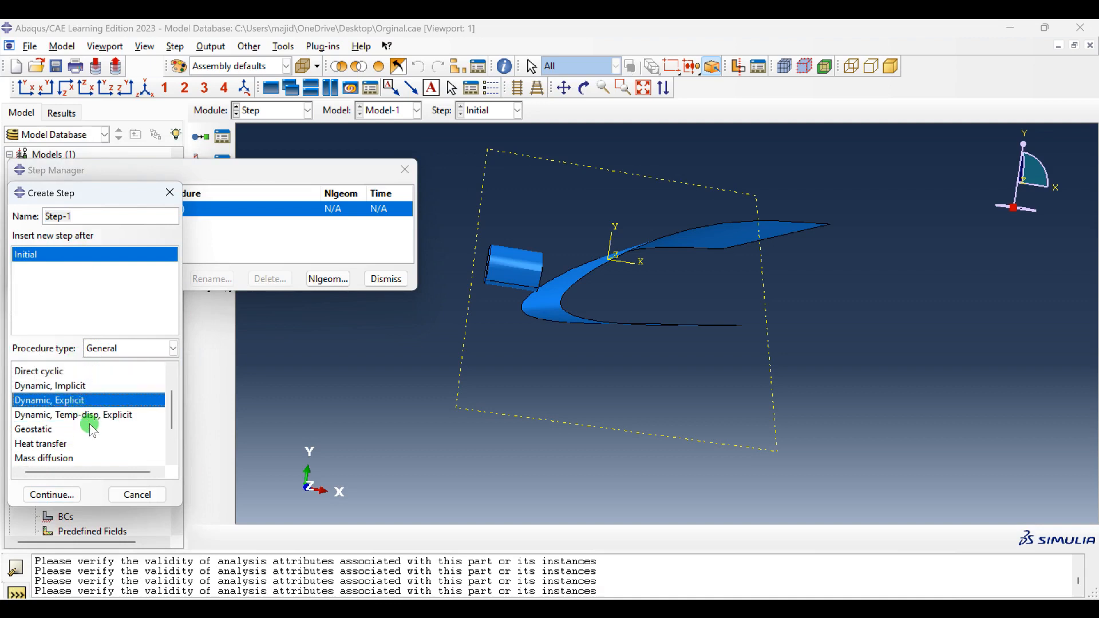
pyautogui.click(71, 495)
# Set the time period of Step-1 to 0.01.
pyautogui.moveTo(103, 317); pyautogui.dragTo(27, 324)
pyautogui.write('0.0')
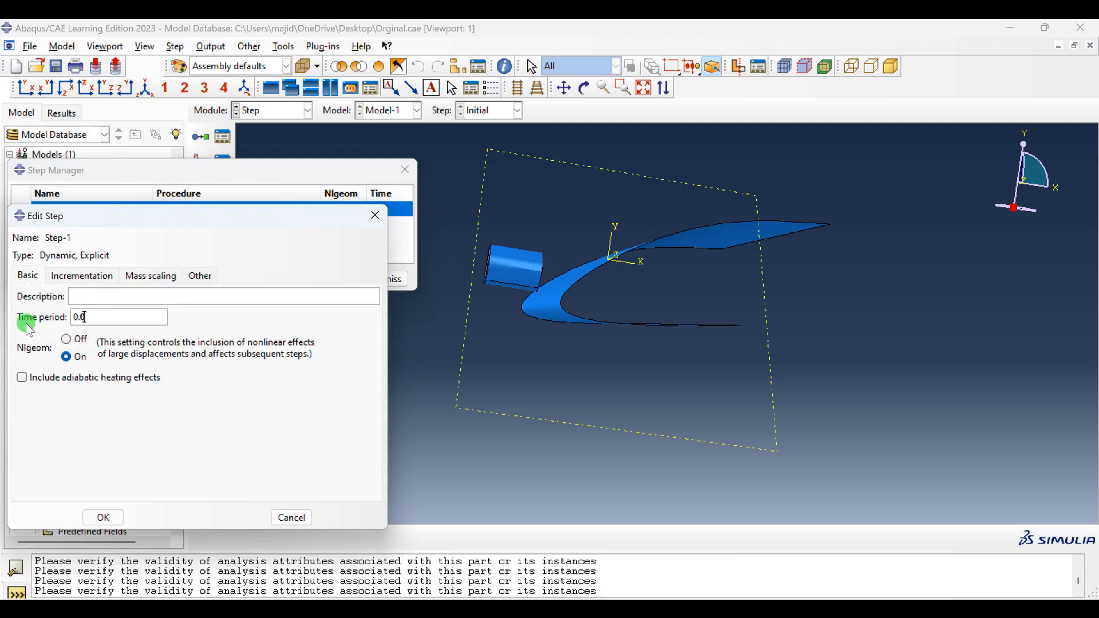
pyautogui.write('1')
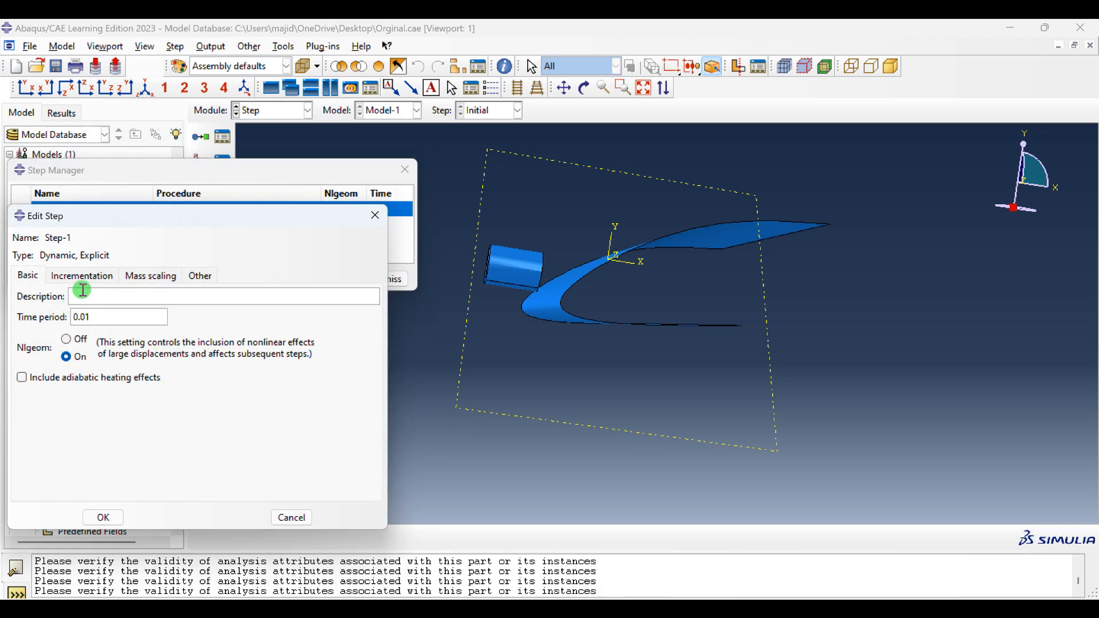
# Add semi-automatic mass scaling to Step-1 for the whole model at the beginning of the step, with a factor of 1000.
pyautogui.click(140, 276)
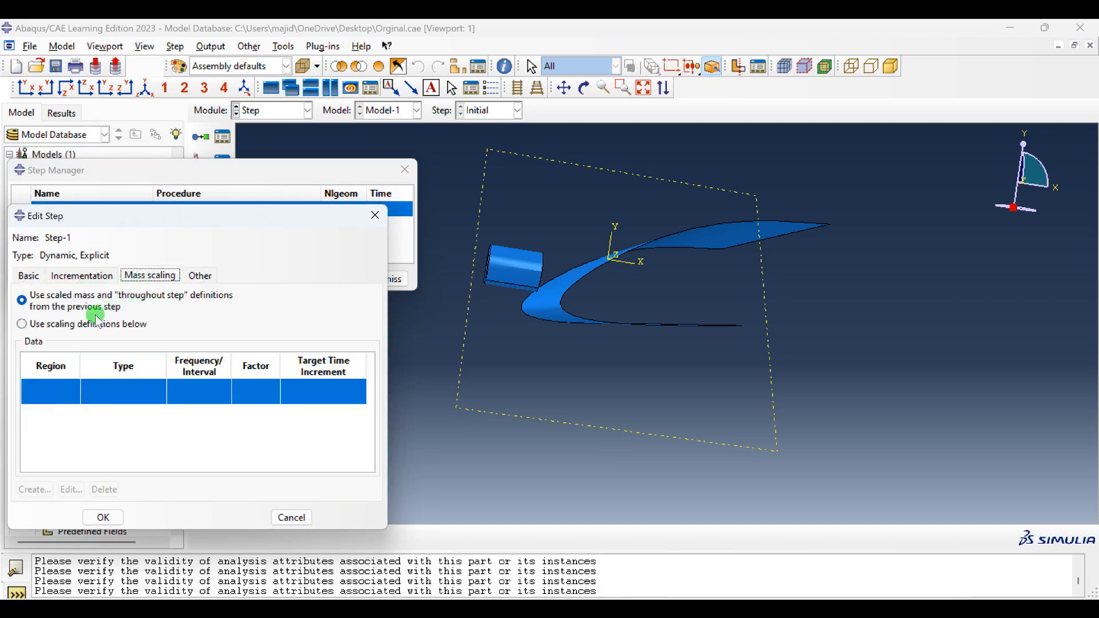
pyautogui.click(57, 325)
pyautogui.click(35, 490)
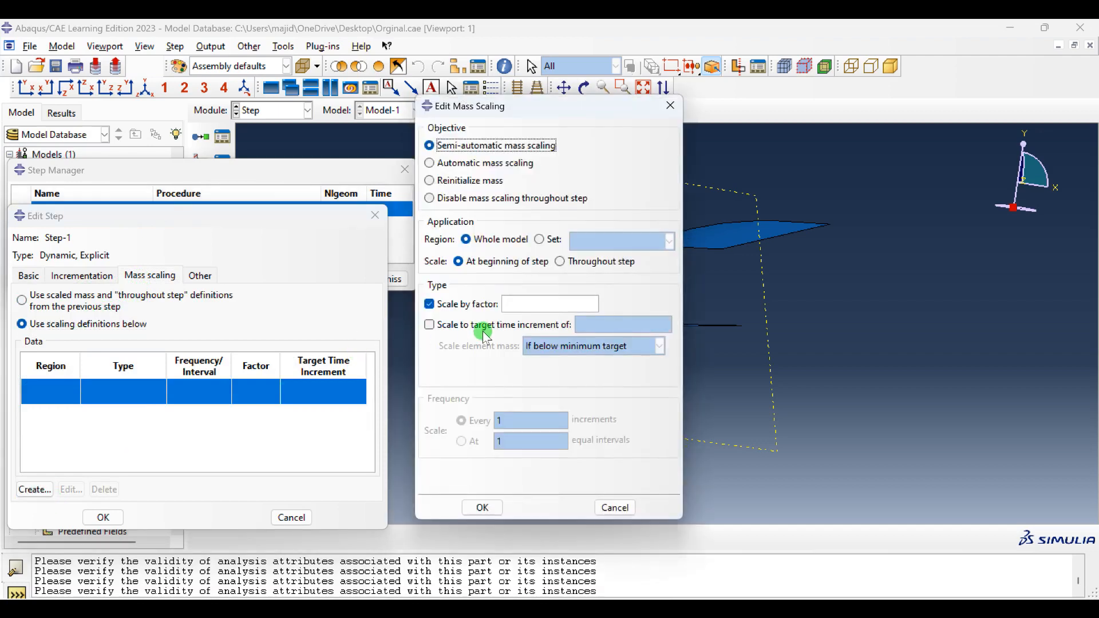
pyautogui.click(533, 307)
pyautogui.write('1000')
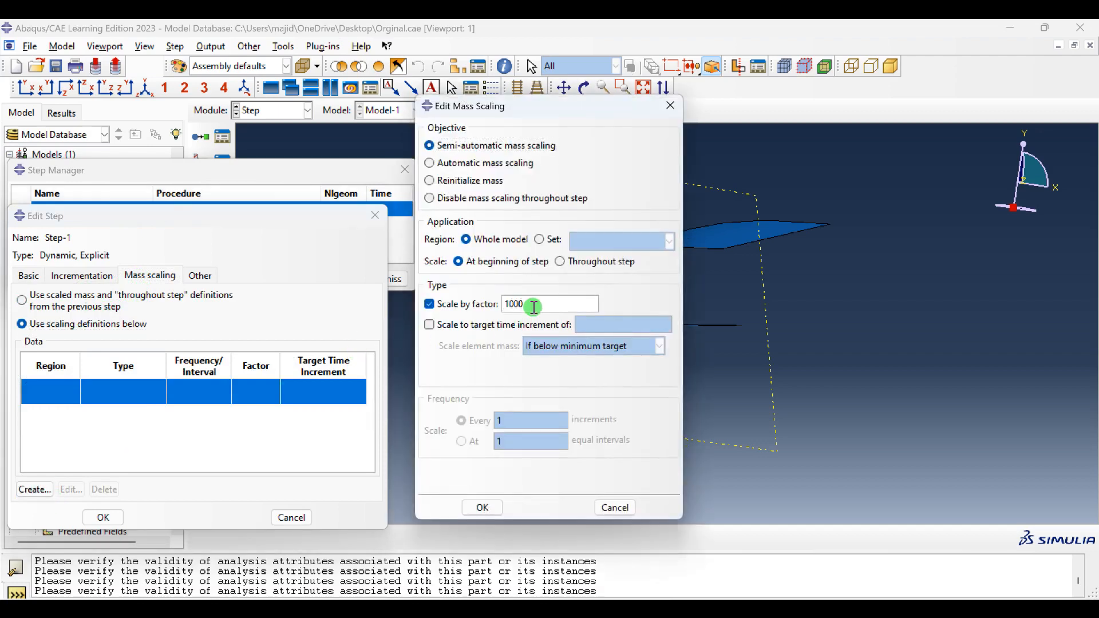
pyautogui.click(482, 507)
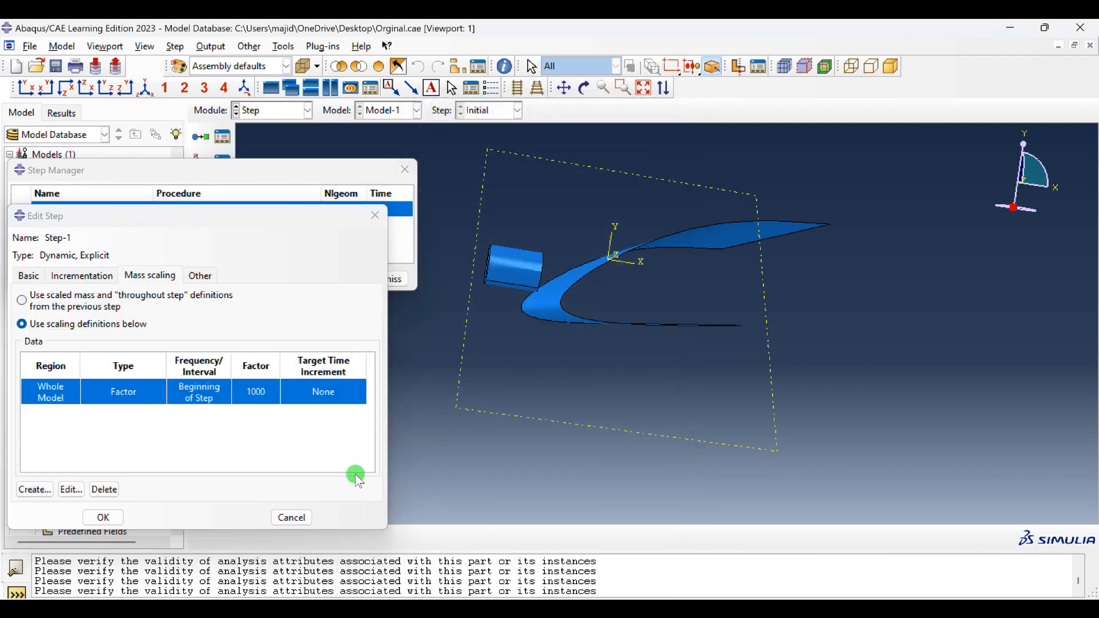
pyautogui.click(107, 520)
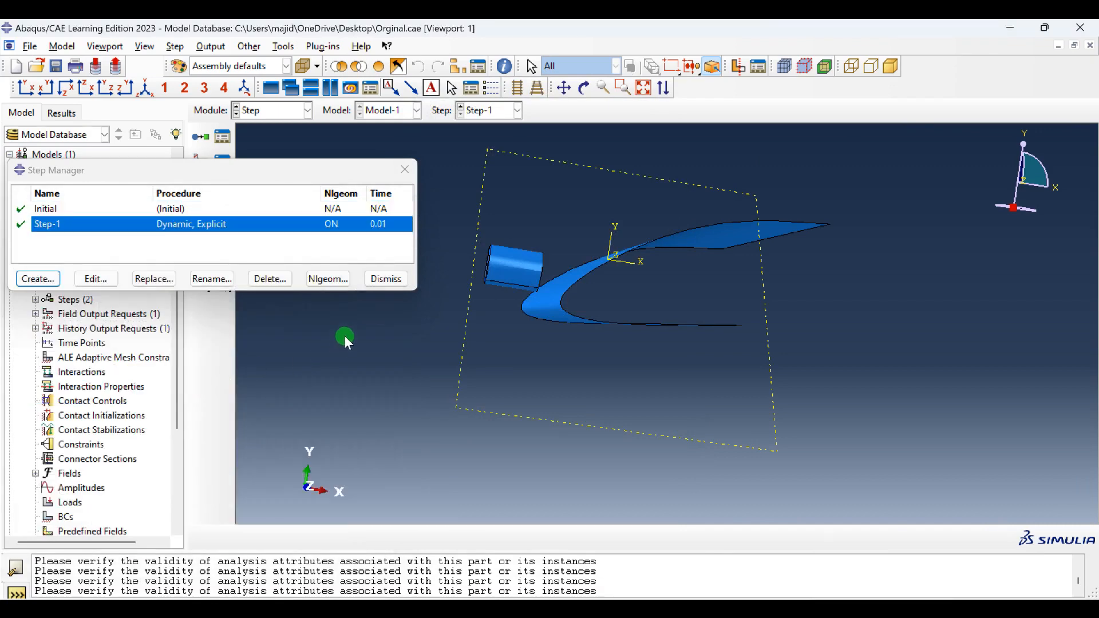
pyautogui.click(381, 279)
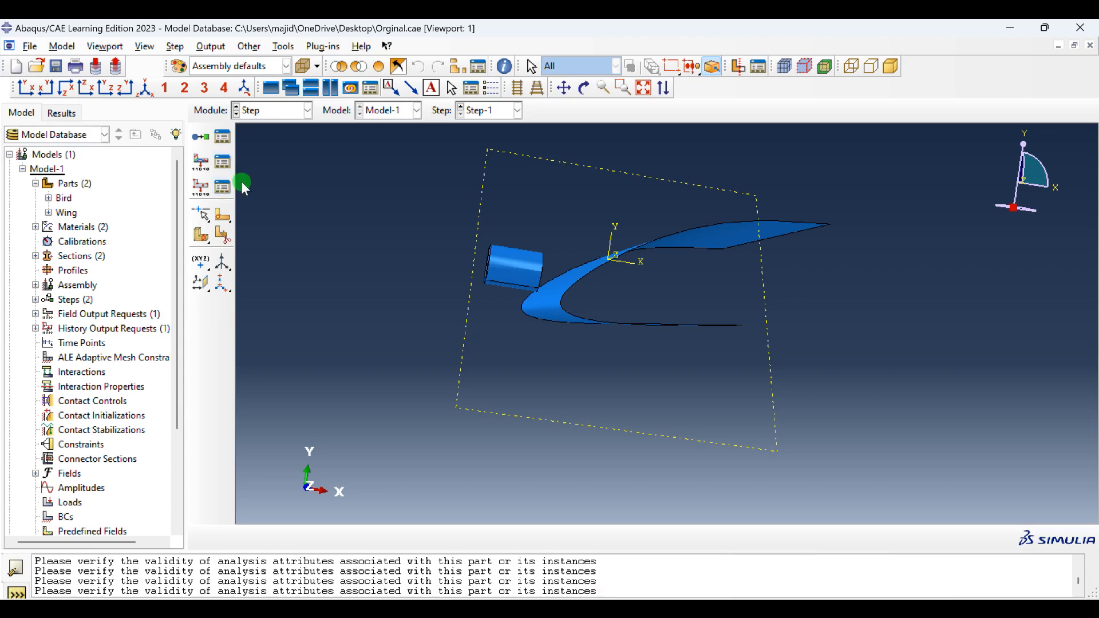
# Review the frequency, interval and output variables of the field output request for Step-1.
pyautogui.click(232, 156)
pyautogui.click(348, 172)
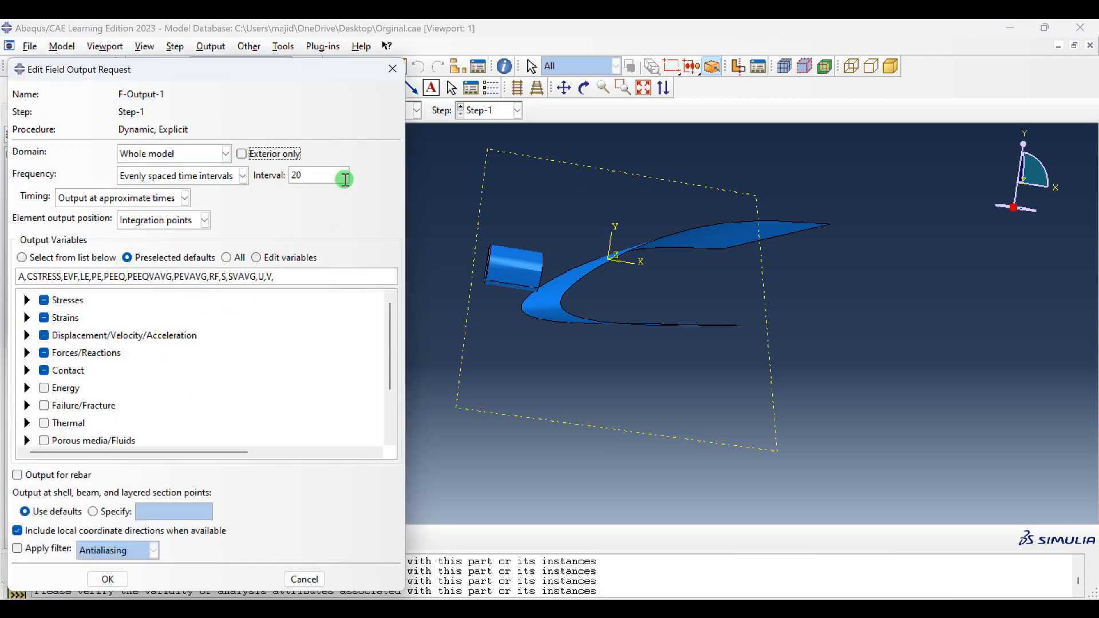
pyautogui.click(393, 68)
pyautogui.click(365, 148)
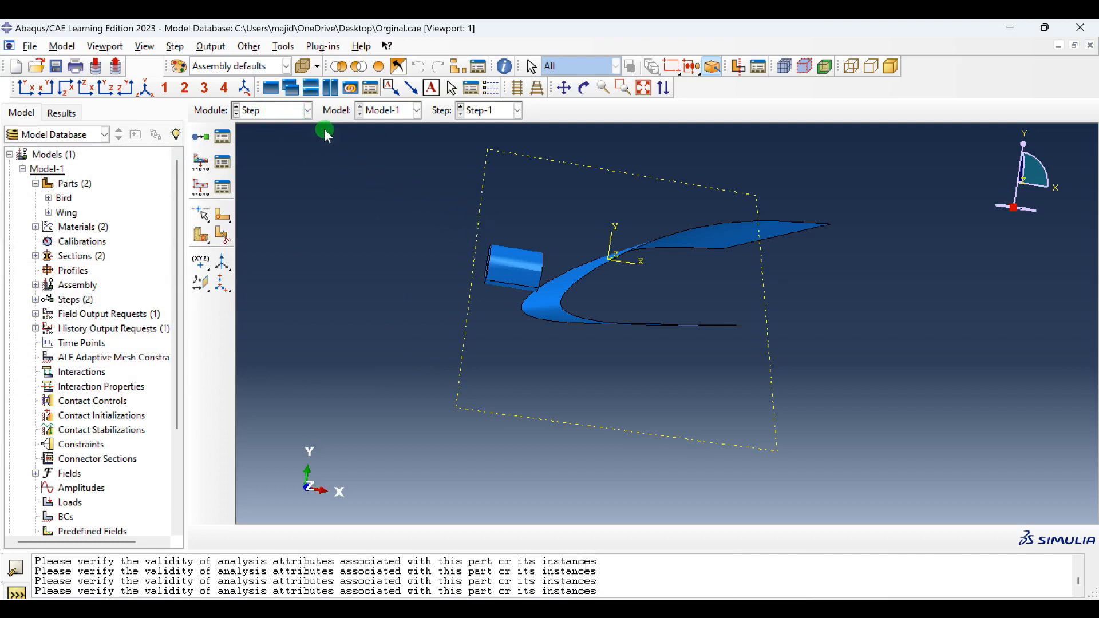
# Switch to the Interaction module and start a new interaction property of type Contact.
pyautogui.click(298, 115)
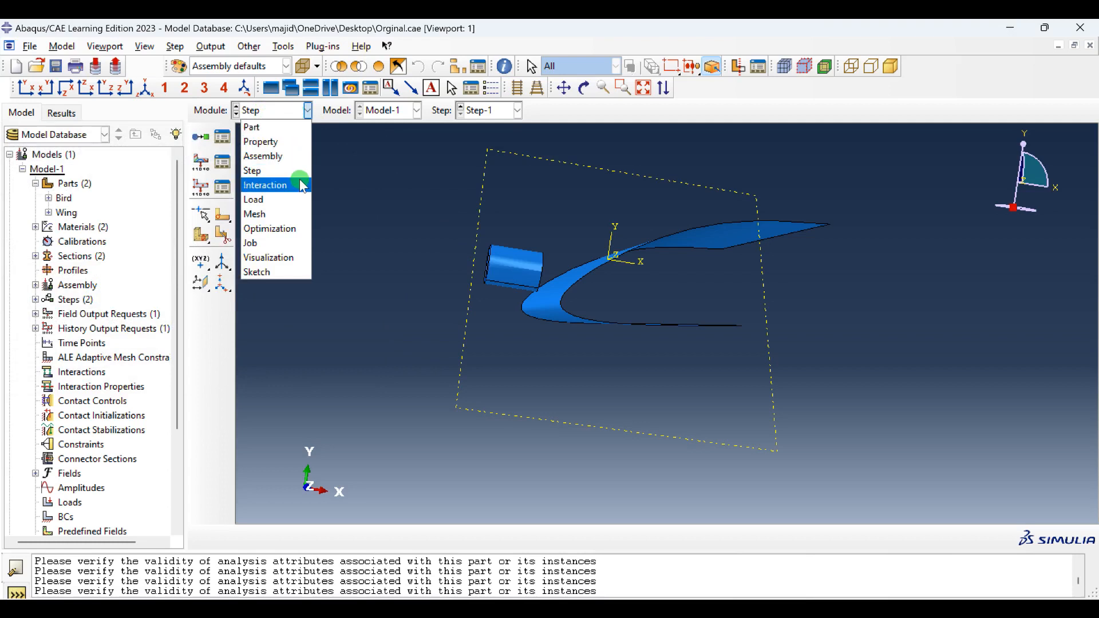
pyautogui.click(421, 168)
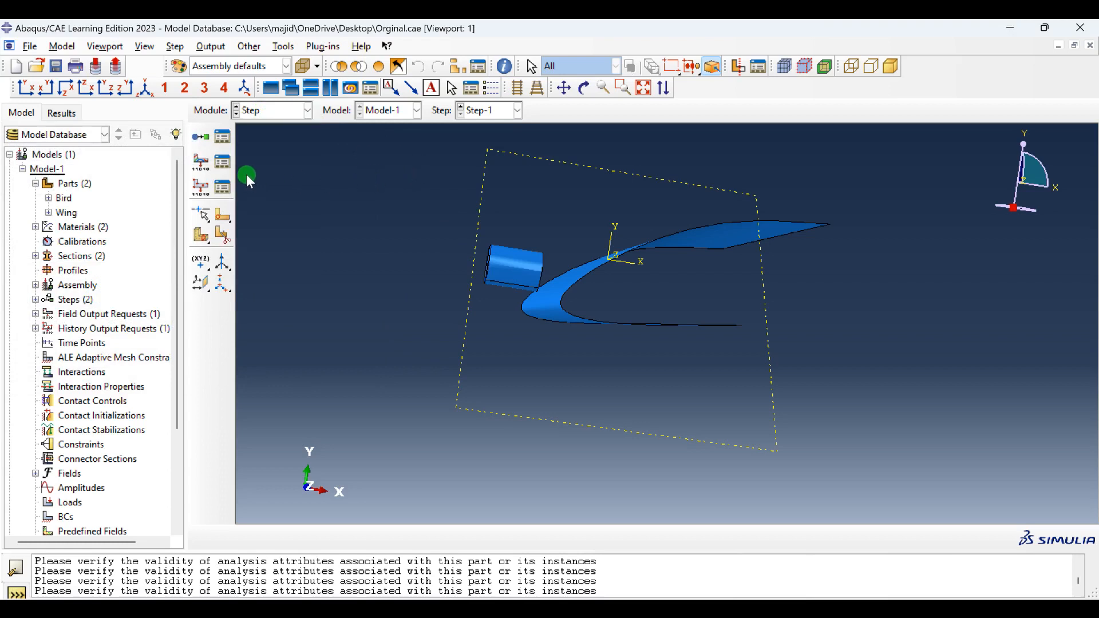
pyautogui.click(288, 111)
pyautogui.click(291, 184)
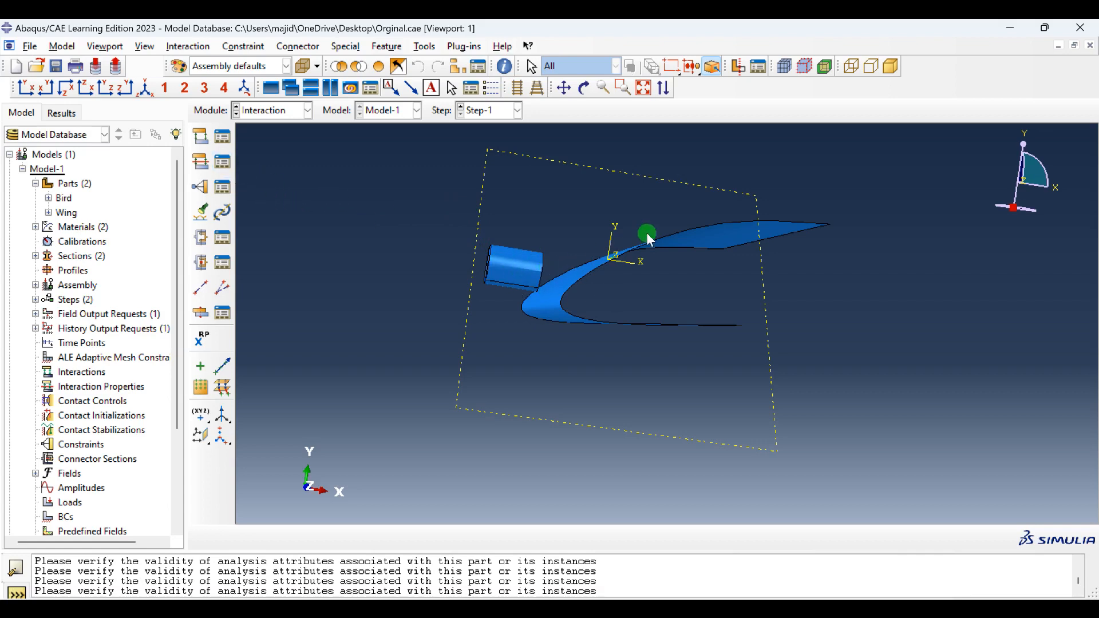
pyautogui.click(223, 162)
pyautogui.click(37, 233)
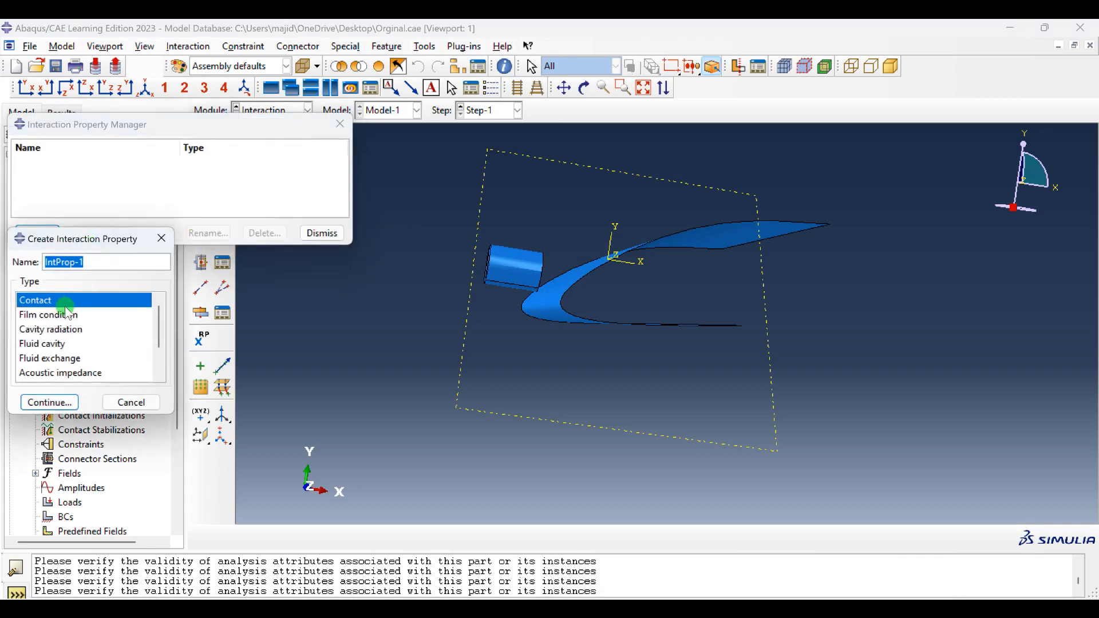
pyautogui.click(50, 402)
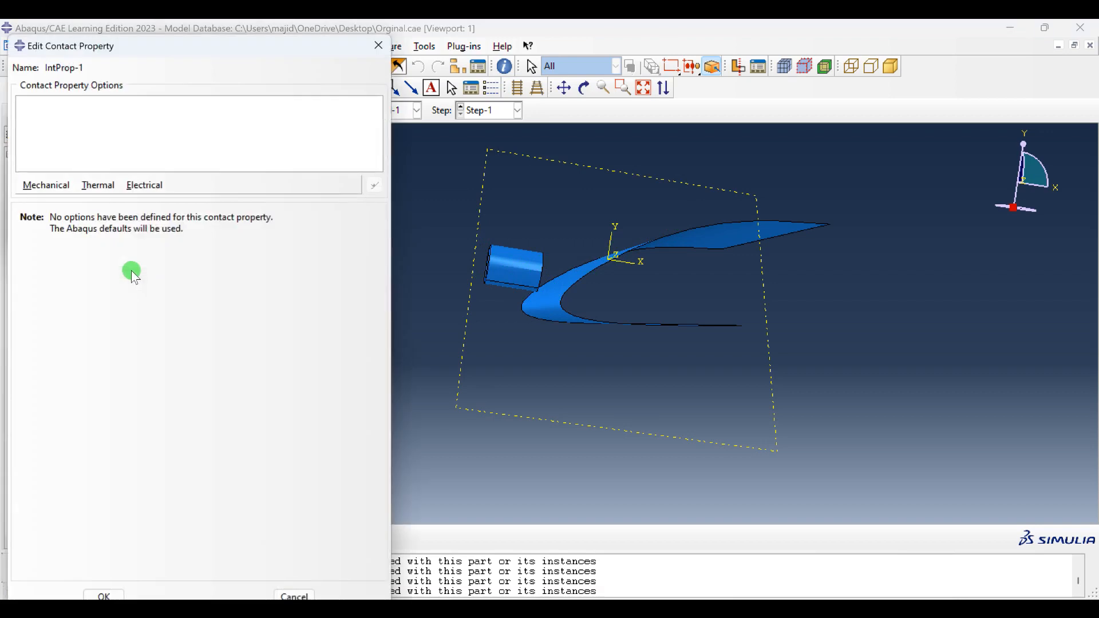
# Define the contact property with frictionless tangential behavior and "Hard" Contact normal behavior allowing separation.
pyautogui.click(50, 189)
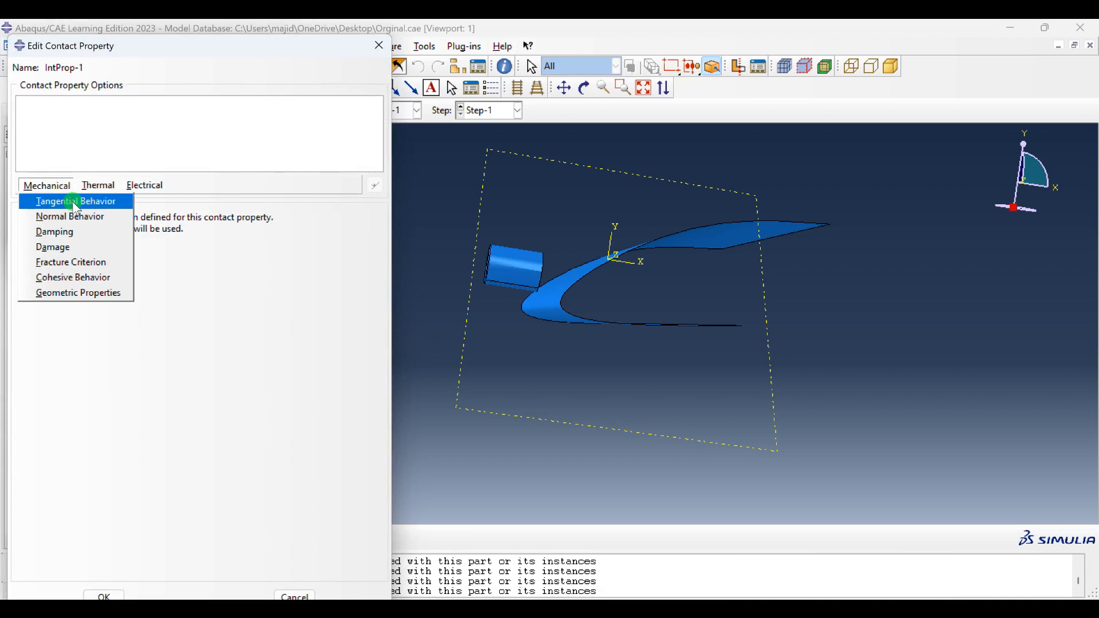
pyautogui.click(72, 201)
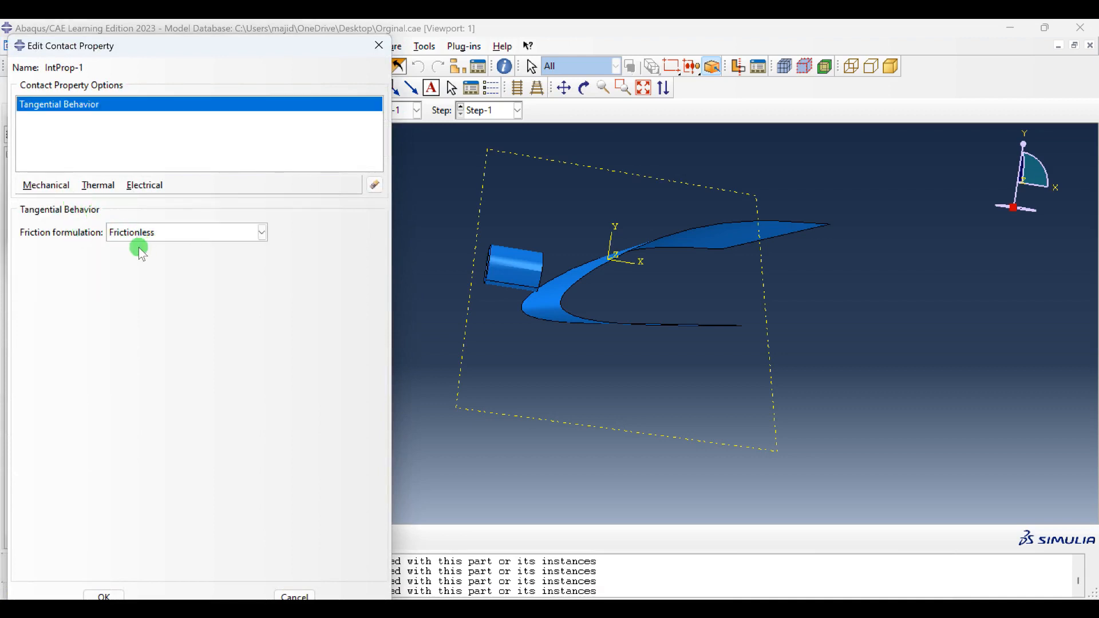
pyautogui.click(48, 185)
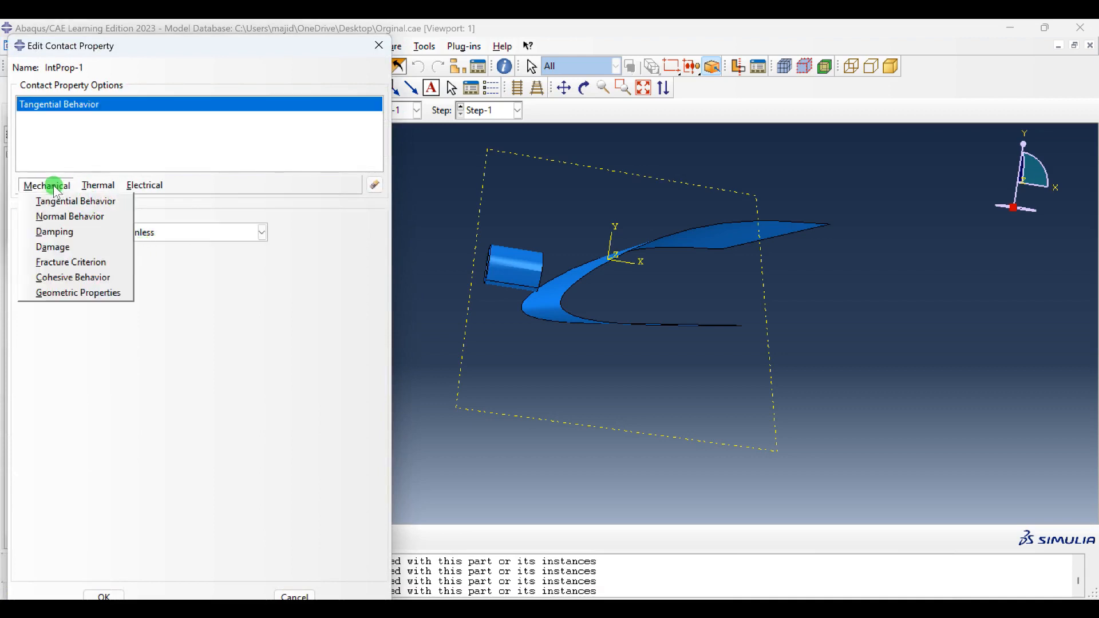
pyautogui.click(63, 218)
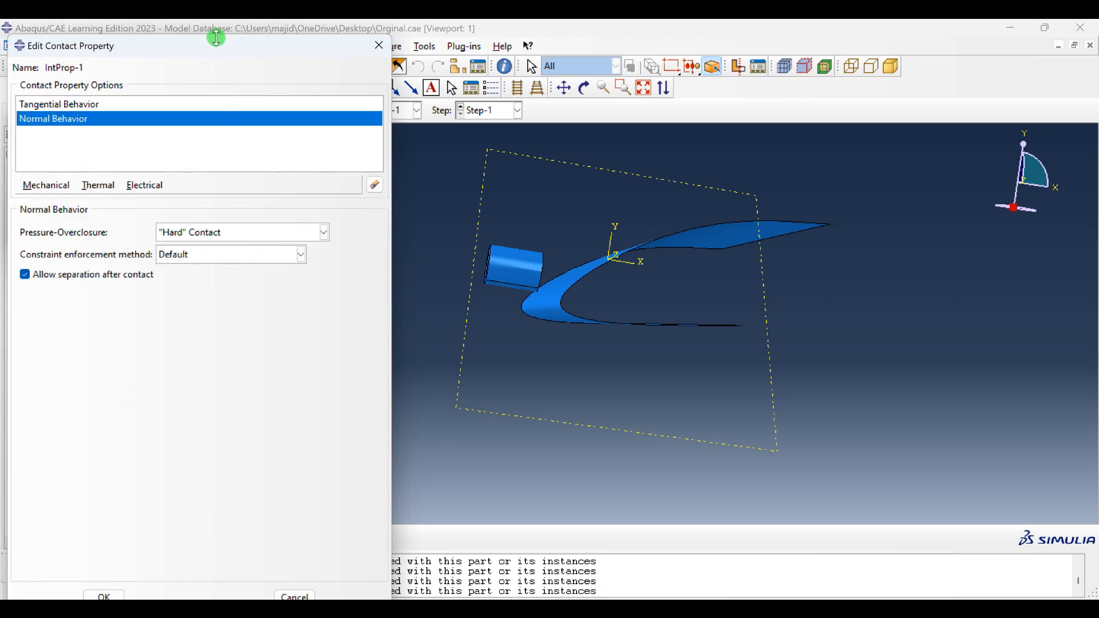
pyautogui.moveTo(215, 43); pyautogui.dragTo(216, 58)
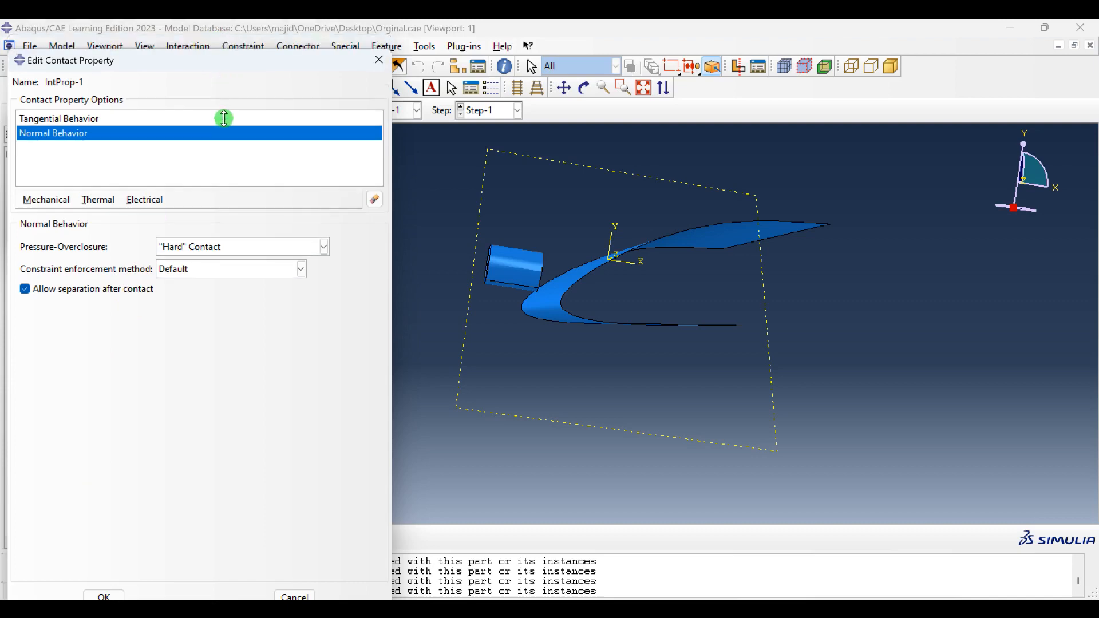
pyautogui.click(106, 595)
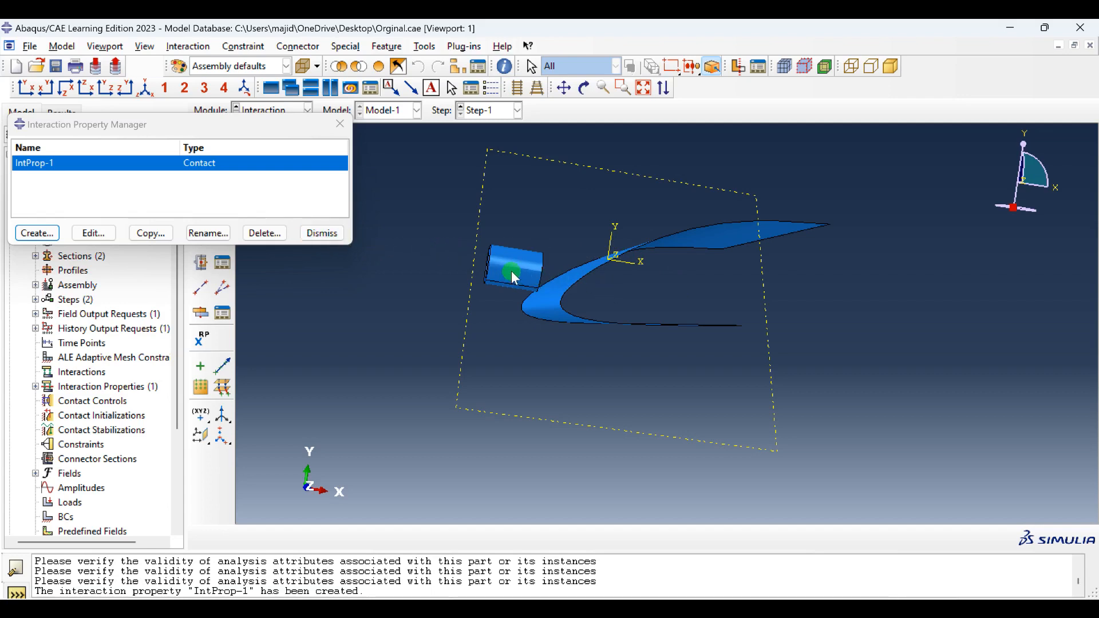
pyautogui.click(322, 234)
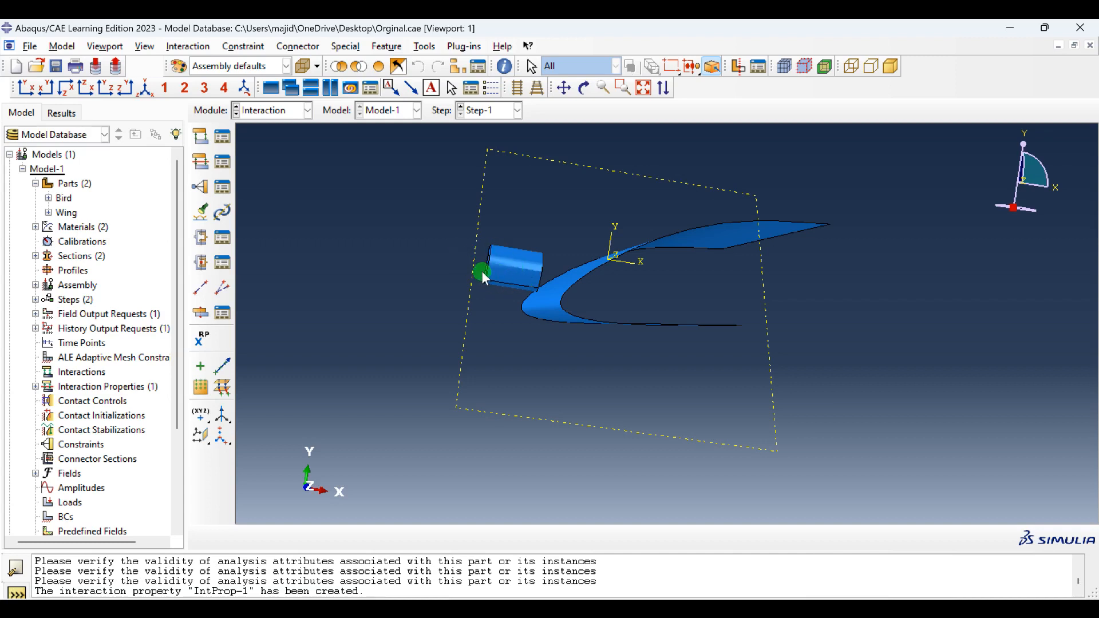
# Start a new General contact (Explicit) interaction in the Initial step.
pyautogui.click(221, 141)
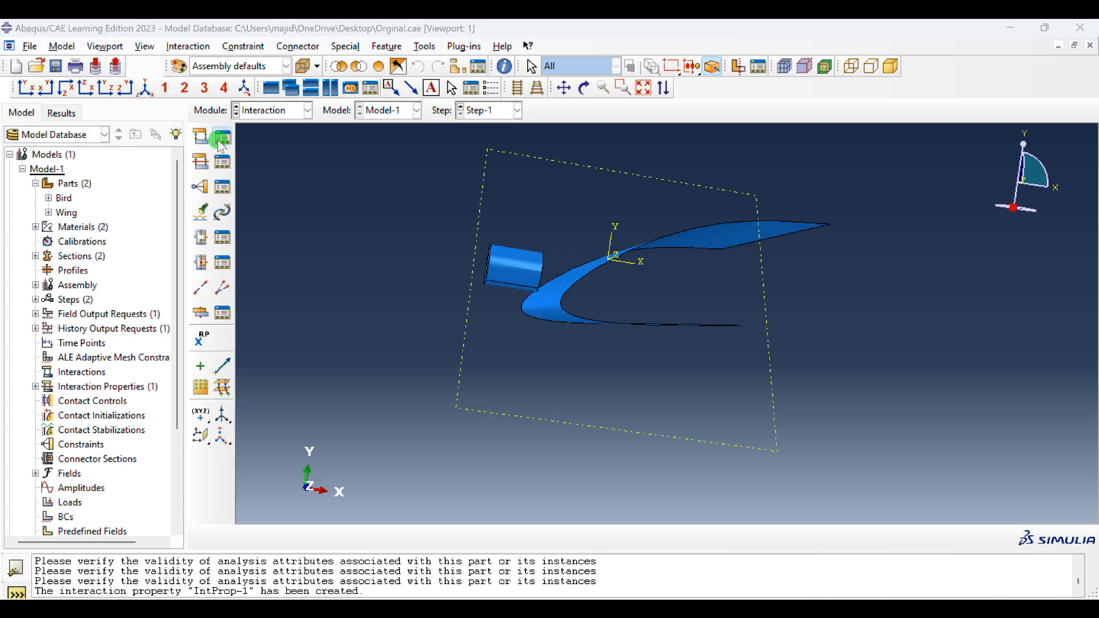
pyautogui.click(41, 303)
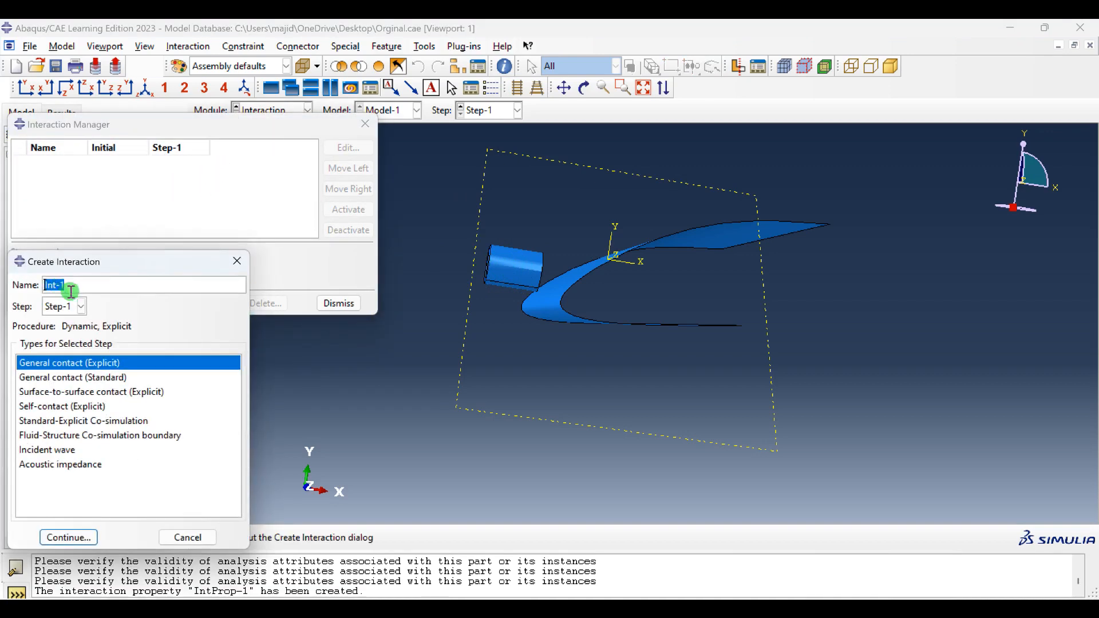
pyautogui.click(73, 306)
pyautogui.click(70, 329)
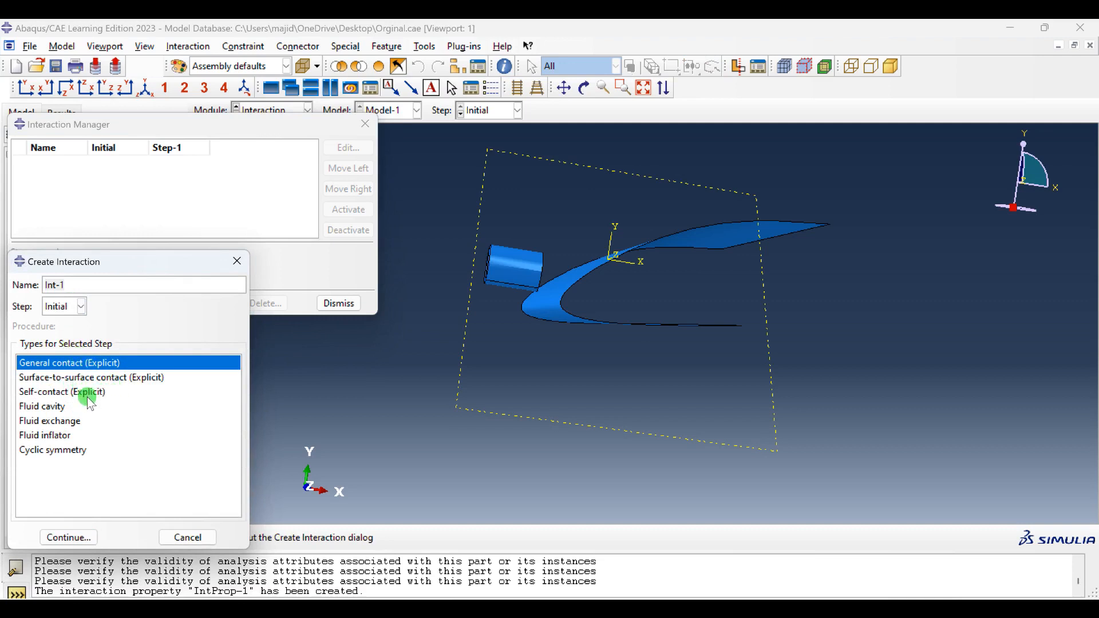
pyautogui.click(69, 538)
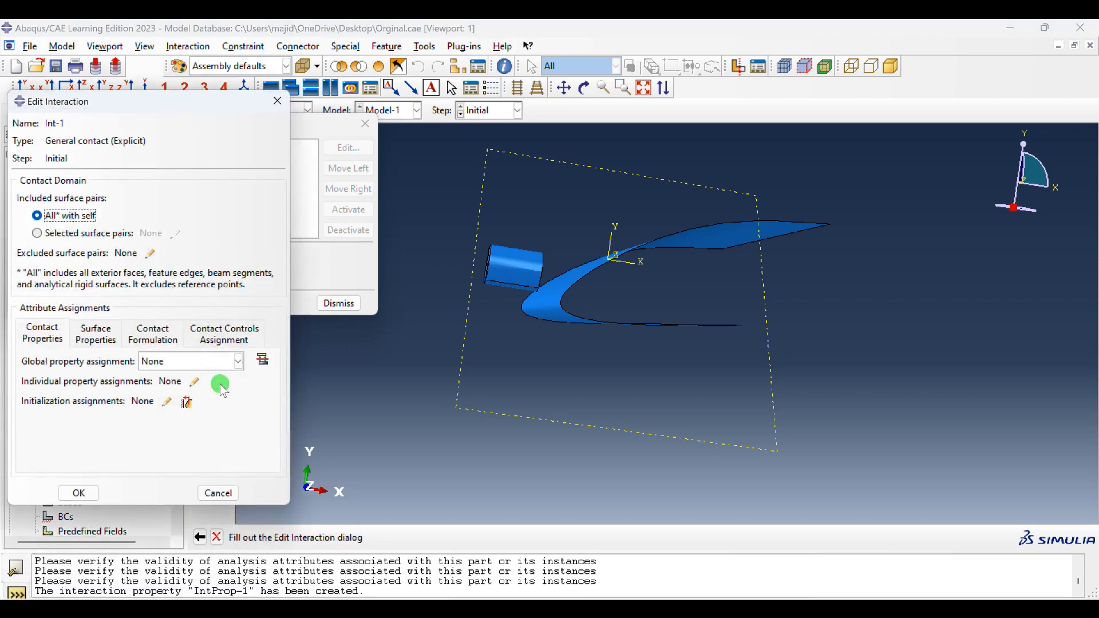
# Assign IntProp-1 as the general contact's global property, covering all surfaces with self.
pyautogui.click(197, 361)
pyautogui.click(169, 392)
pyautogui.click(175, 364)
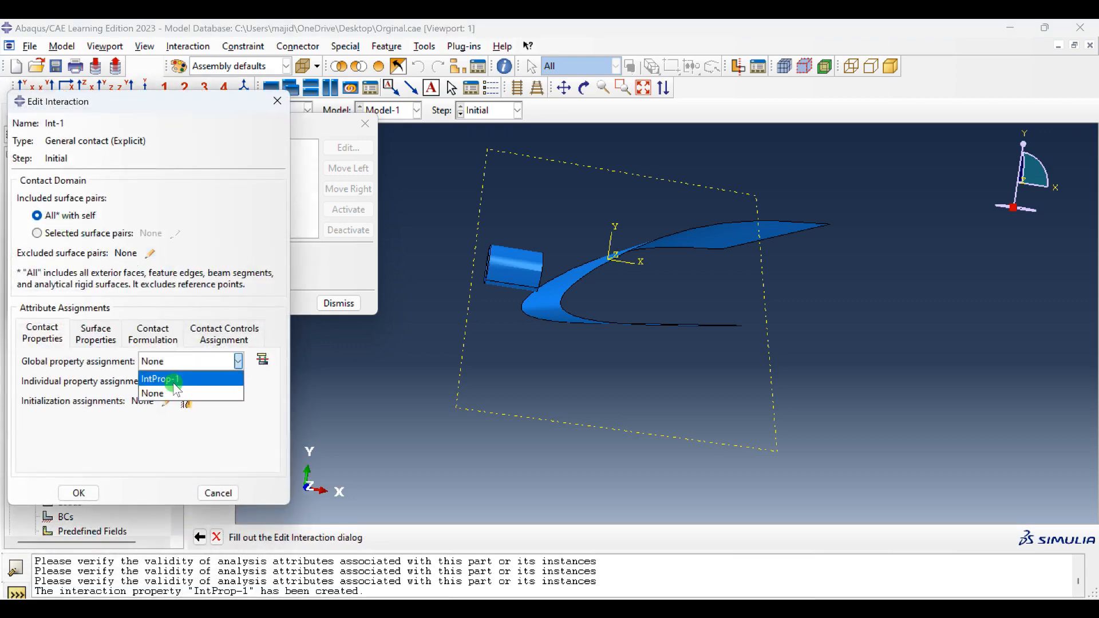
pyautogui.click(173, 381)
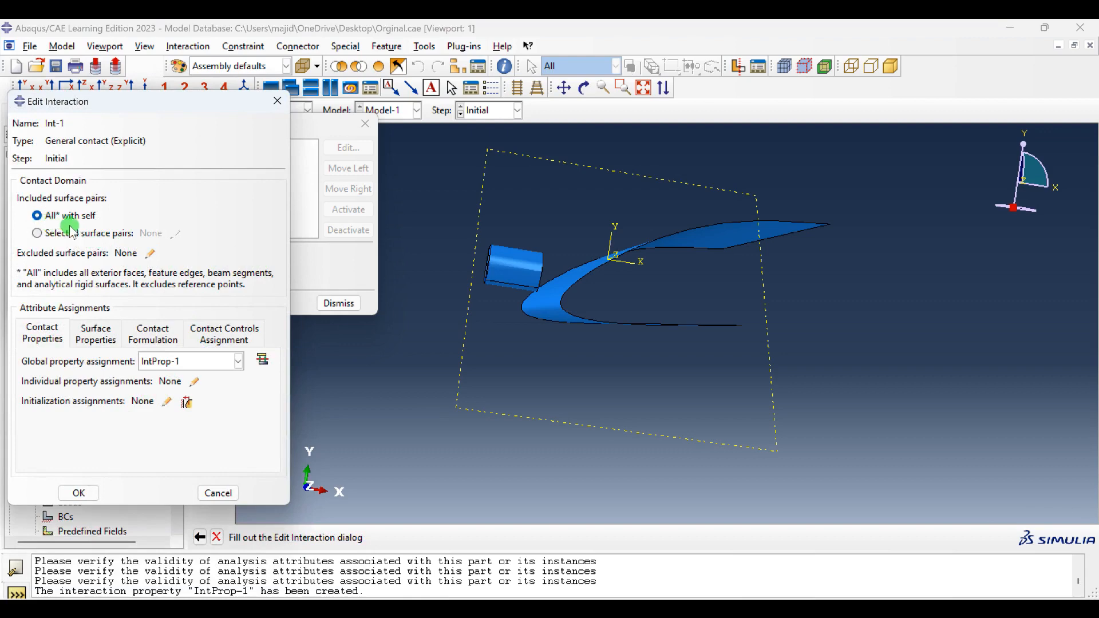
pyautogui.click(95, 494)
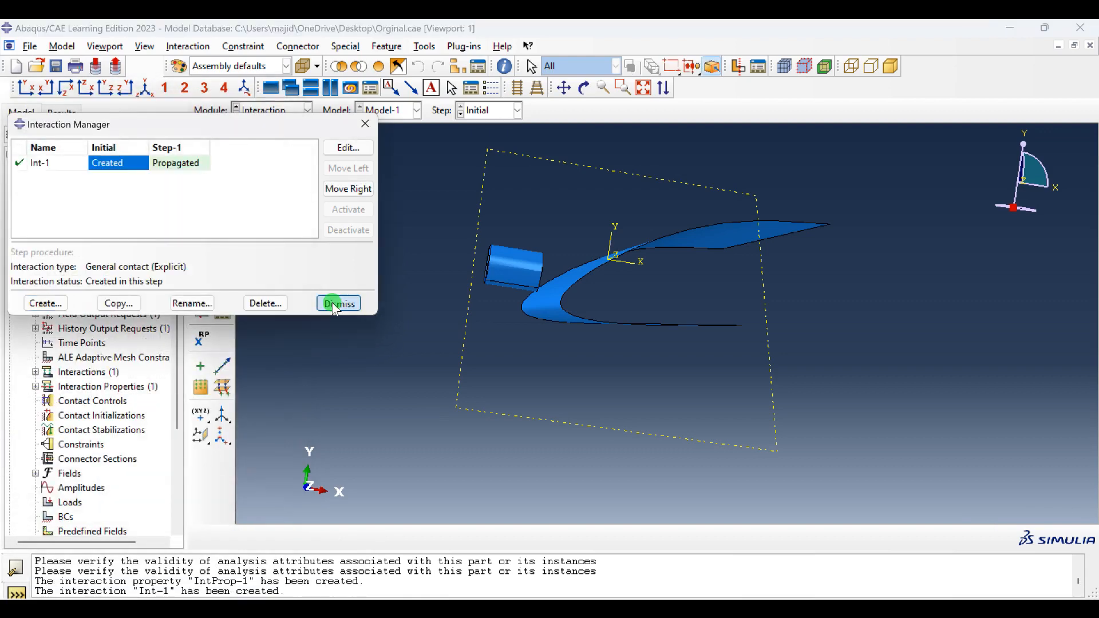
pyautogui.click(337, 304)
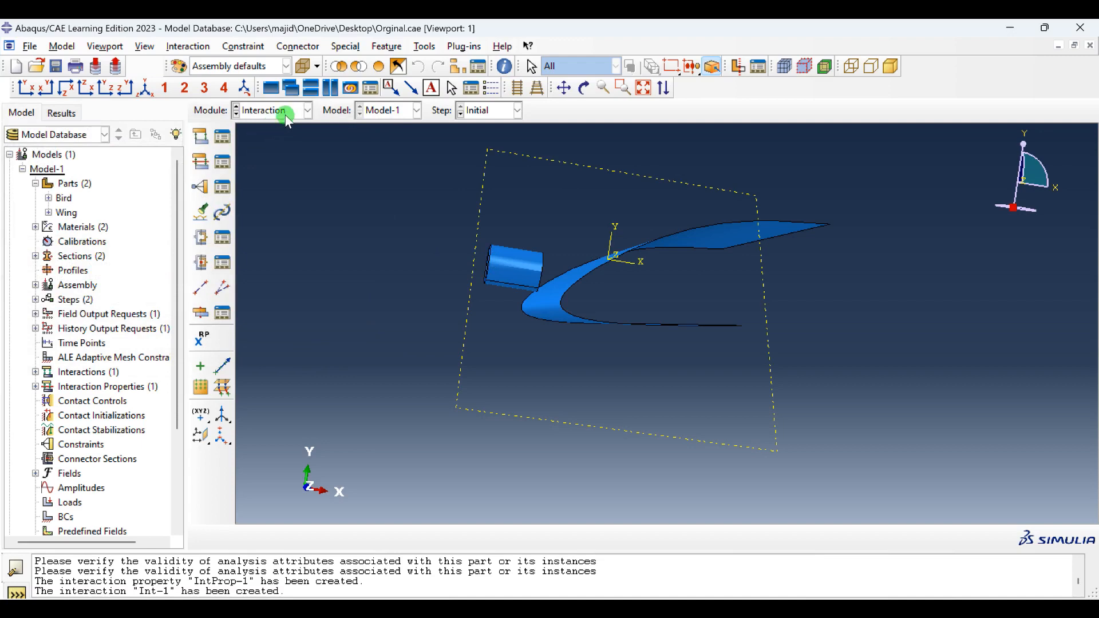
pyautogui.keyDown('ctrl'); pyautogui.keyDown('alt'); pyautogui.moveTo(644, 201); pyautogui.dragTo(616, 255); pyautogui.keyUp('alt'); pyautogui.keyUp('ctrl')
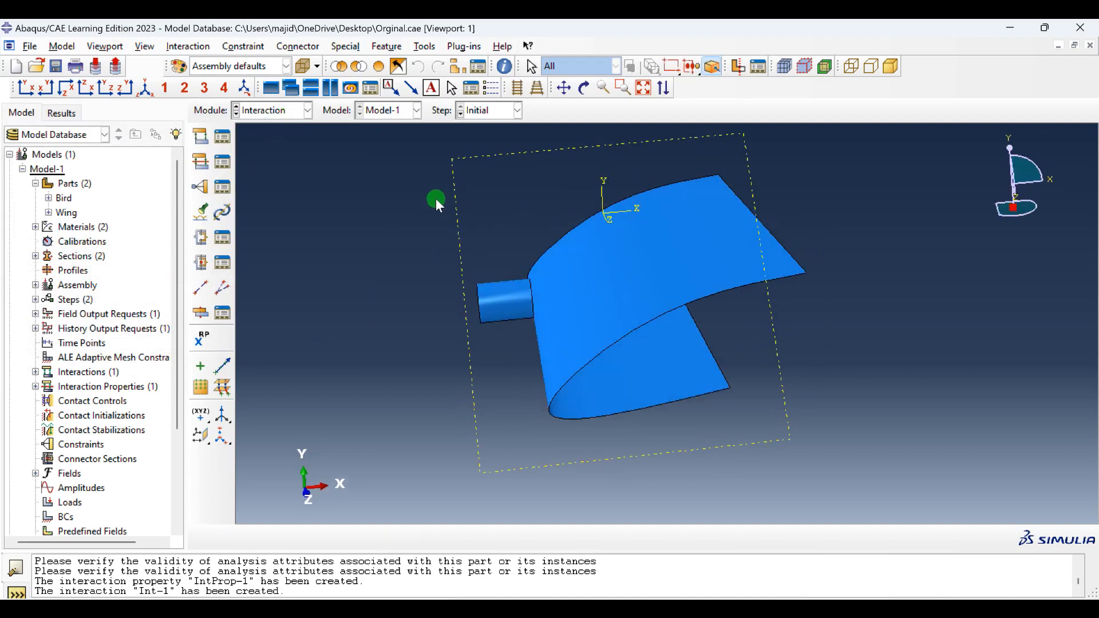
pyautogui.keyDown('ctrl'); pyautogui.keyDown('alt'); pyautogui.moveTo(634, 314); pyautogui.dragTo(618, 277); pyautogui.keyUp('alt'); pyautogui.keyUp('ctrl')
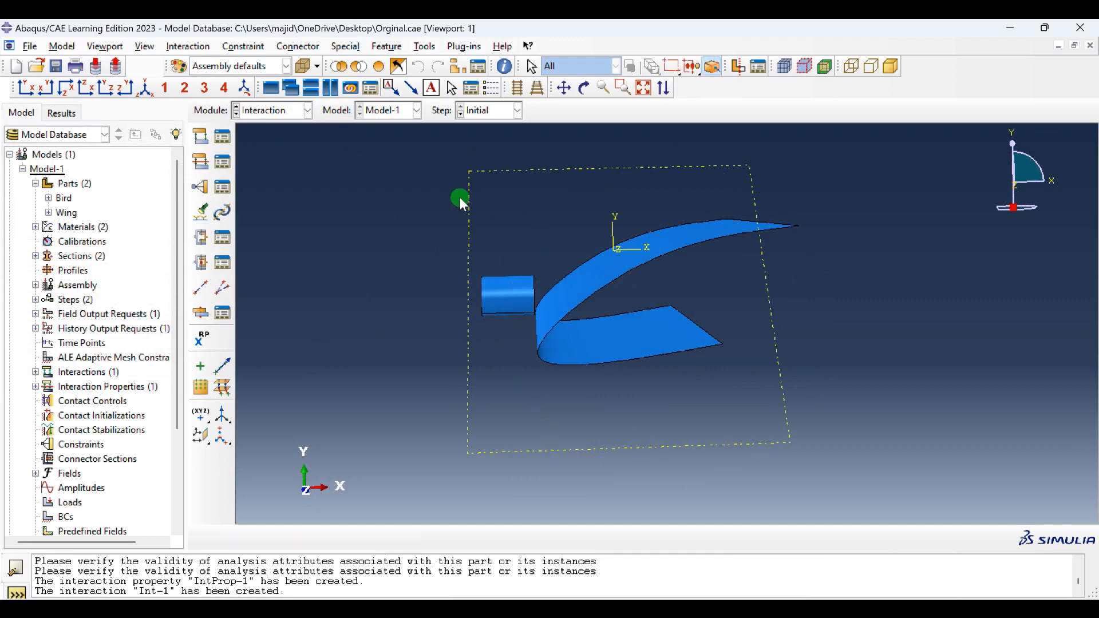
pyautogui.click(26, 88)
pyautogui.keyDown('ctrl'); pyautogui.keyDown('alt'); pyautogui.moveTo(524, 386); pyautogui.dragTo(626, 373); pyautogui.keyUp('alt'); pyautogui.keyUp('ctrl')
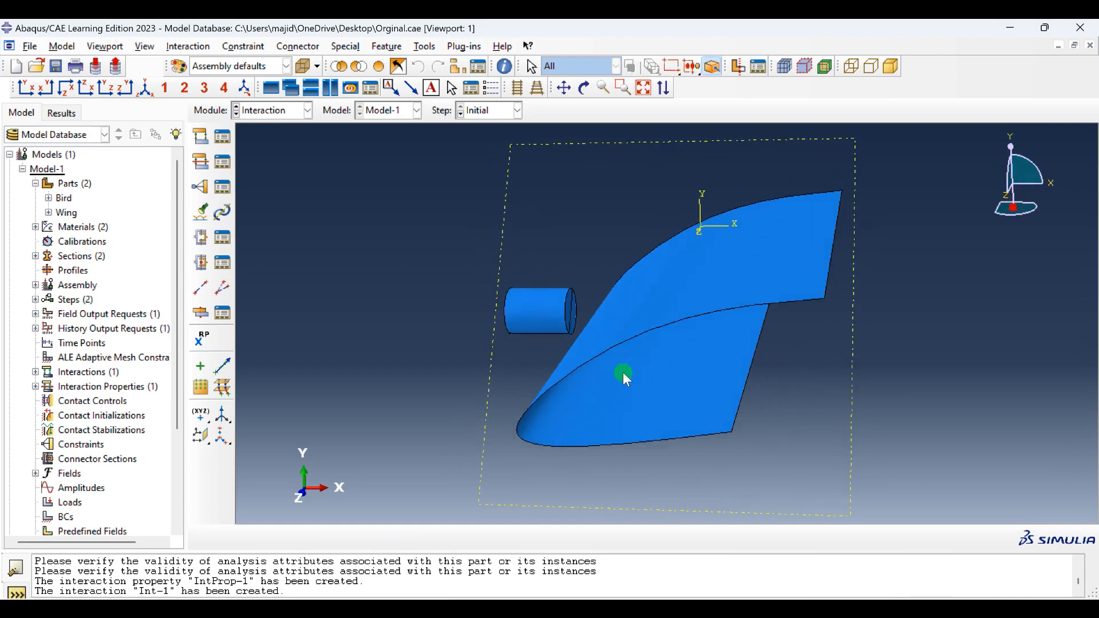
# In the Mesh module, seed the Wing part with an approximate global size of 2.
pyautogui.click(267, 110)
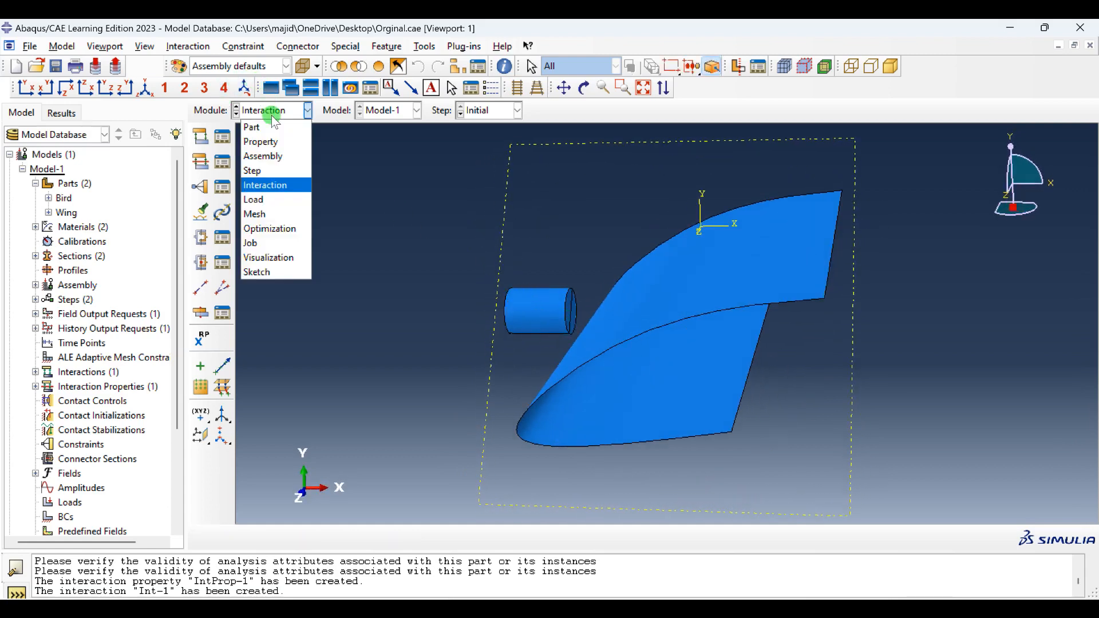
pyautogui.click(277, 214)
pyautogui.click(545, 111)
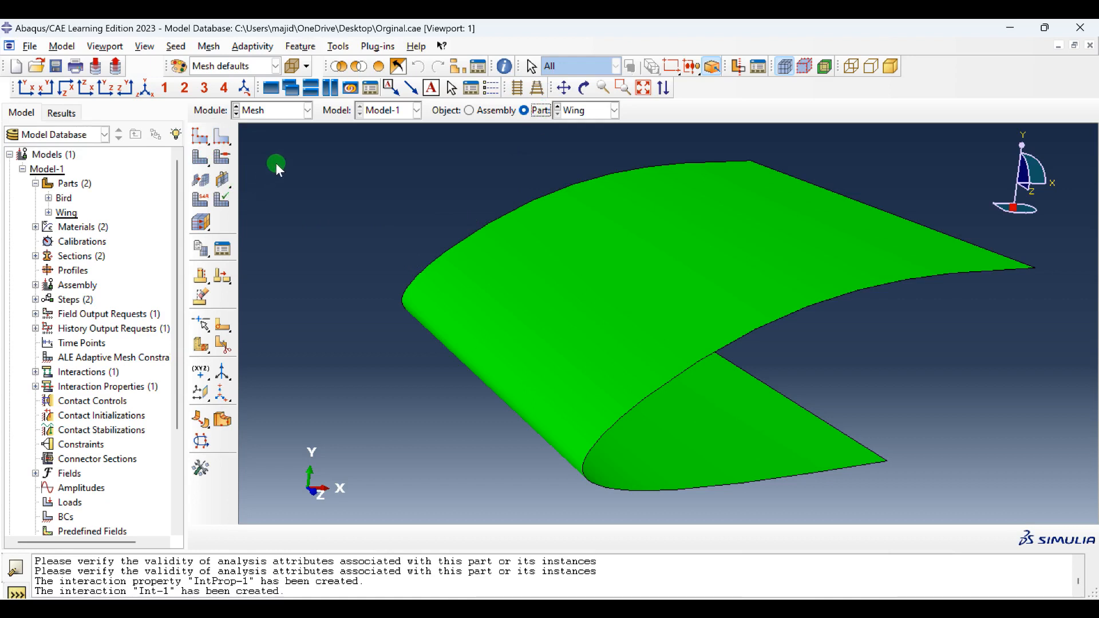
pyautogui.click(200, 136)
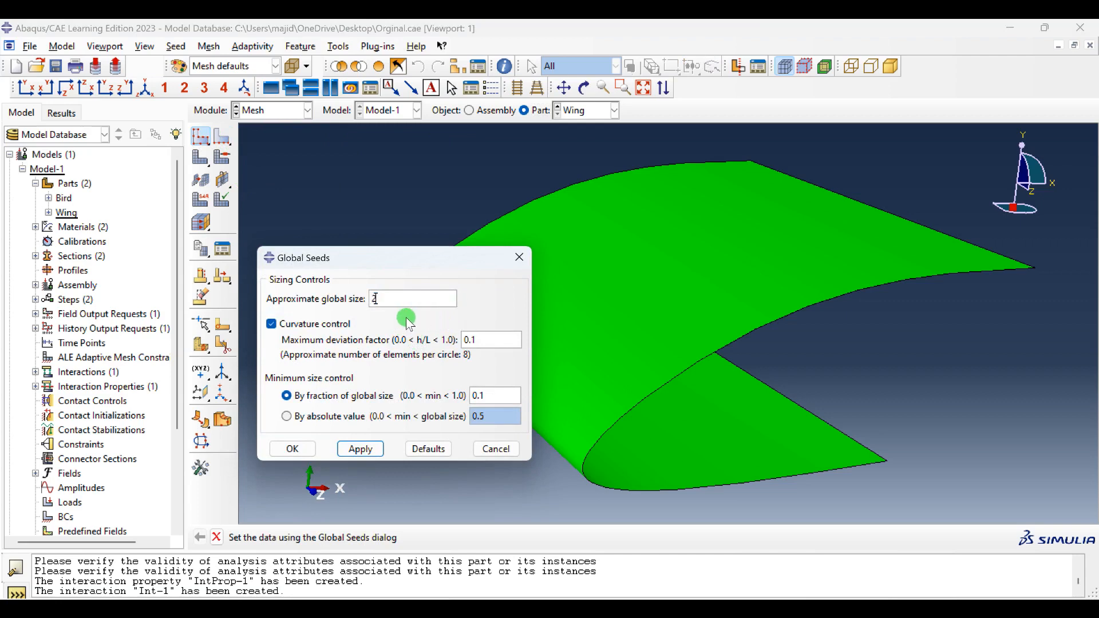
pyautogui.click(361, 449)
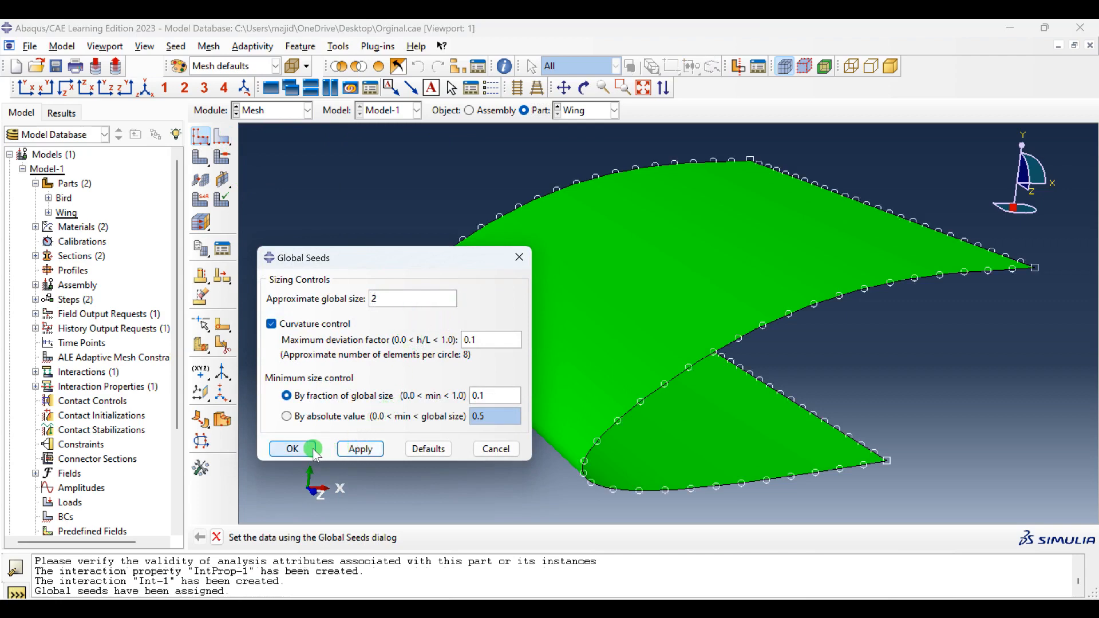
# Confirm the Wing's global seeds and set its mesh controls to Quad elements with the Structured technique.
pyautogui.click(293, 449)
pyautogui.click(235, 165)
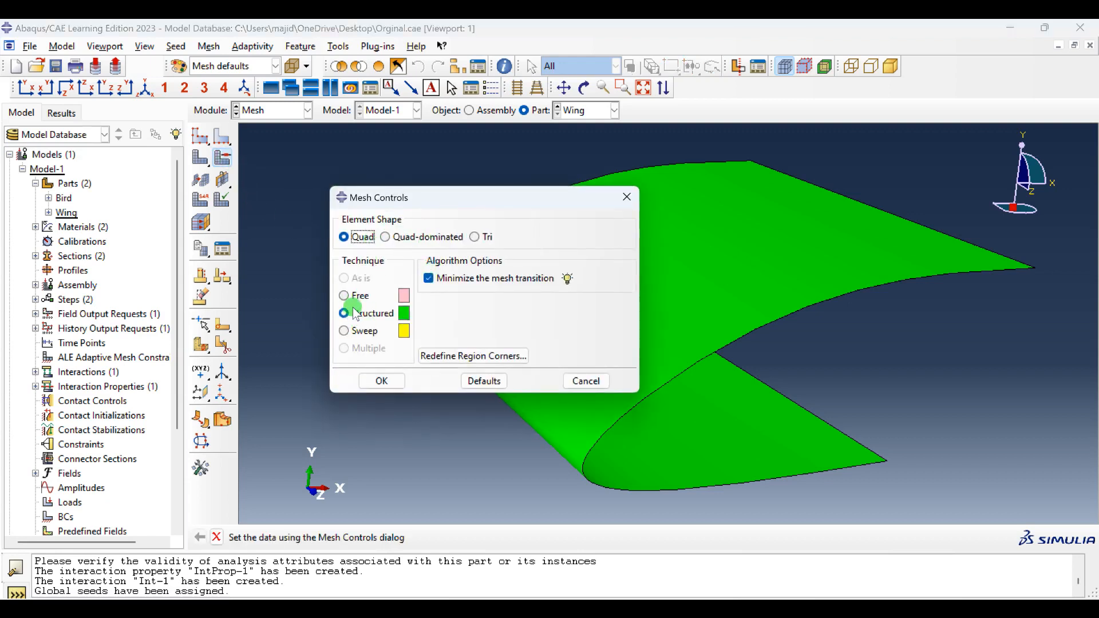
pyautogui.click(382, 381)
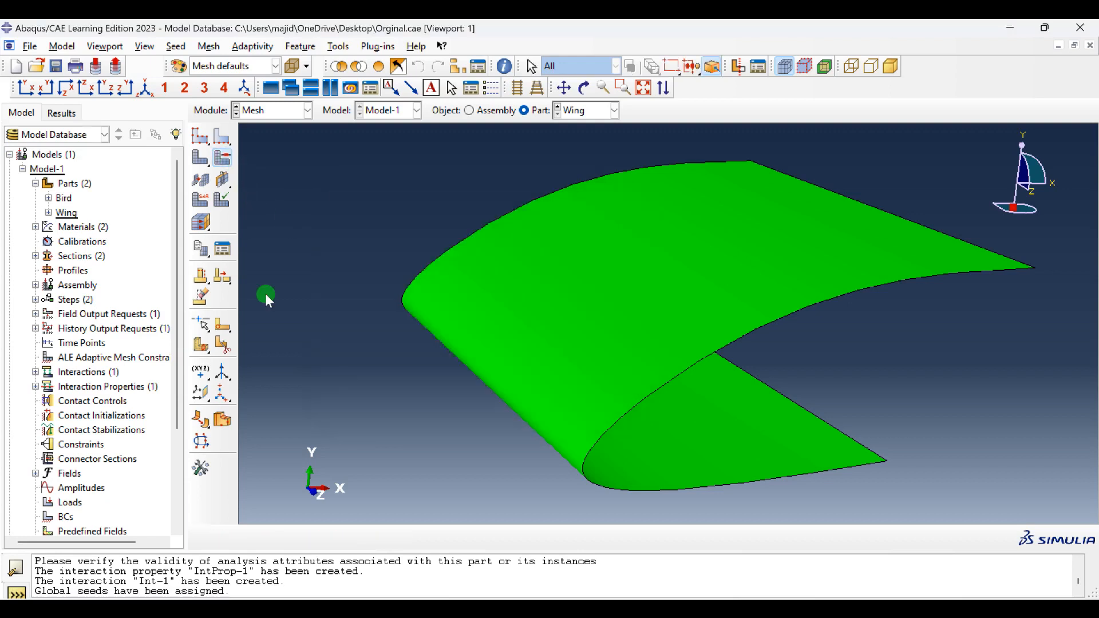
# Assign the Wing linear Explicit Shell elements with reduced integration and default element deletion, and generate its mesh.
pyautogui.click(200, 179)
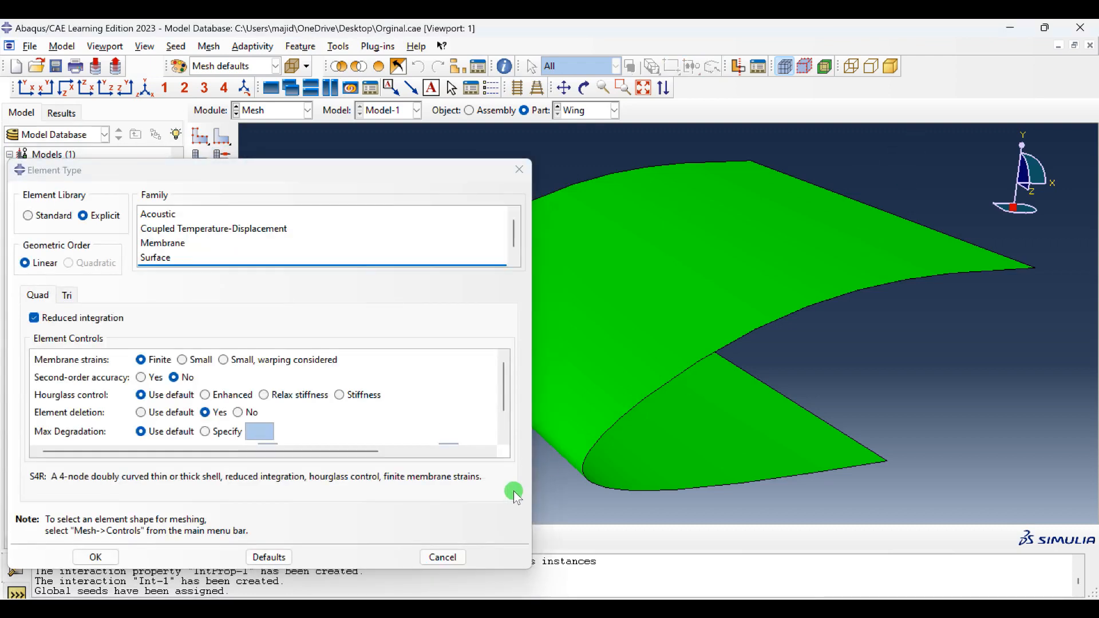
pyautogui.click(38, 219)
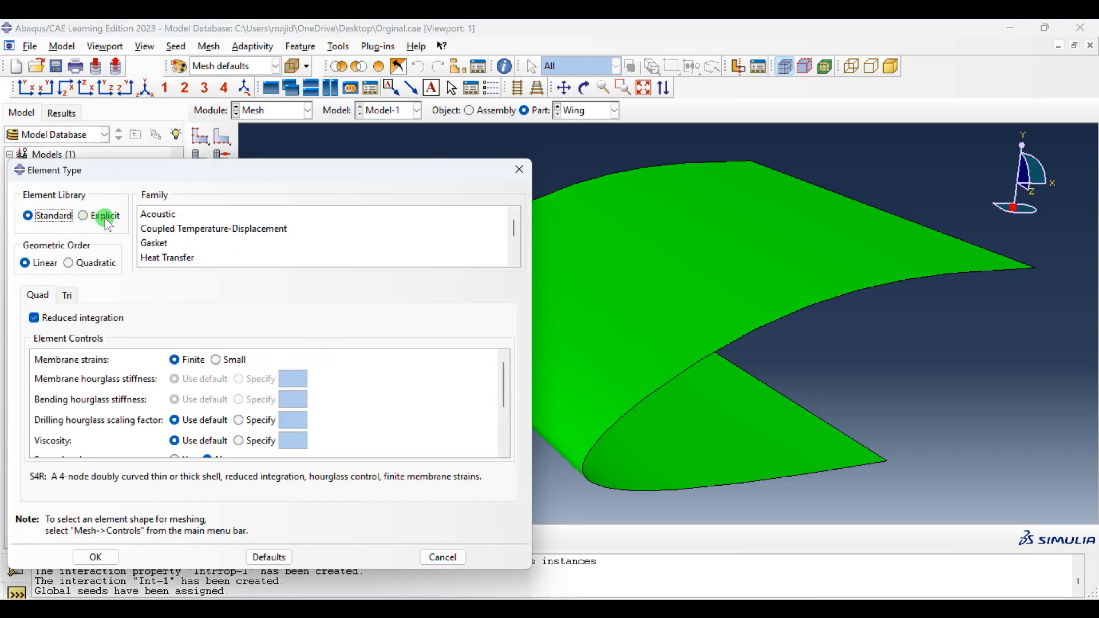
pyautogui.click(105, 226)
pyautogui.scroll(-1, 176, 252)
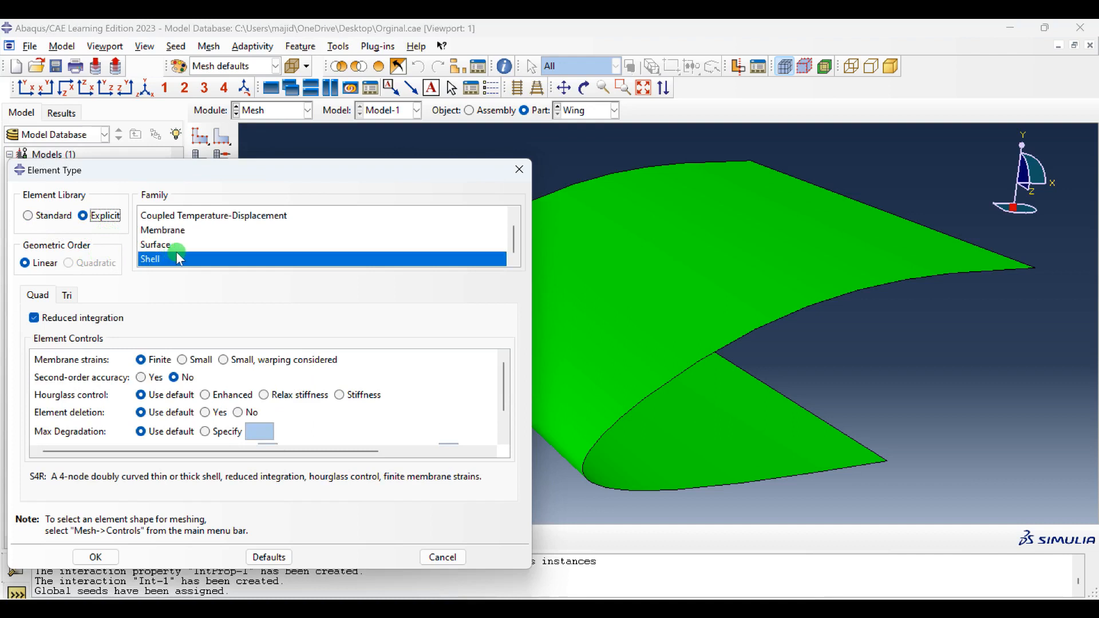
pyautogui.click(177, 259)
pyautogui.scroll(-2, 158, 369)
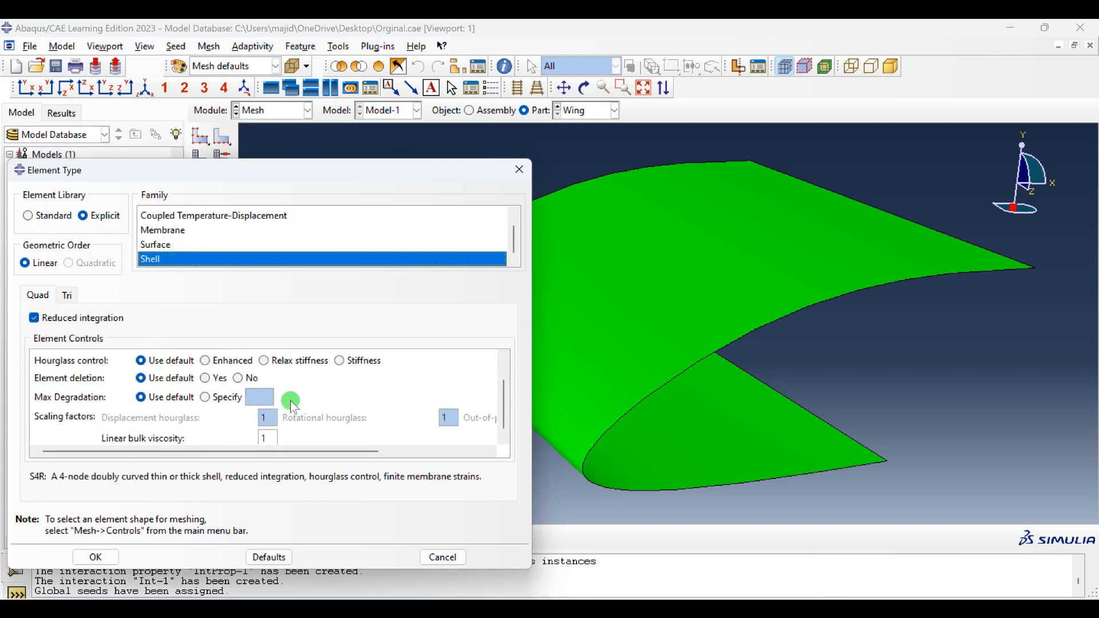
pyautogui.scroll(2, 184, 385)
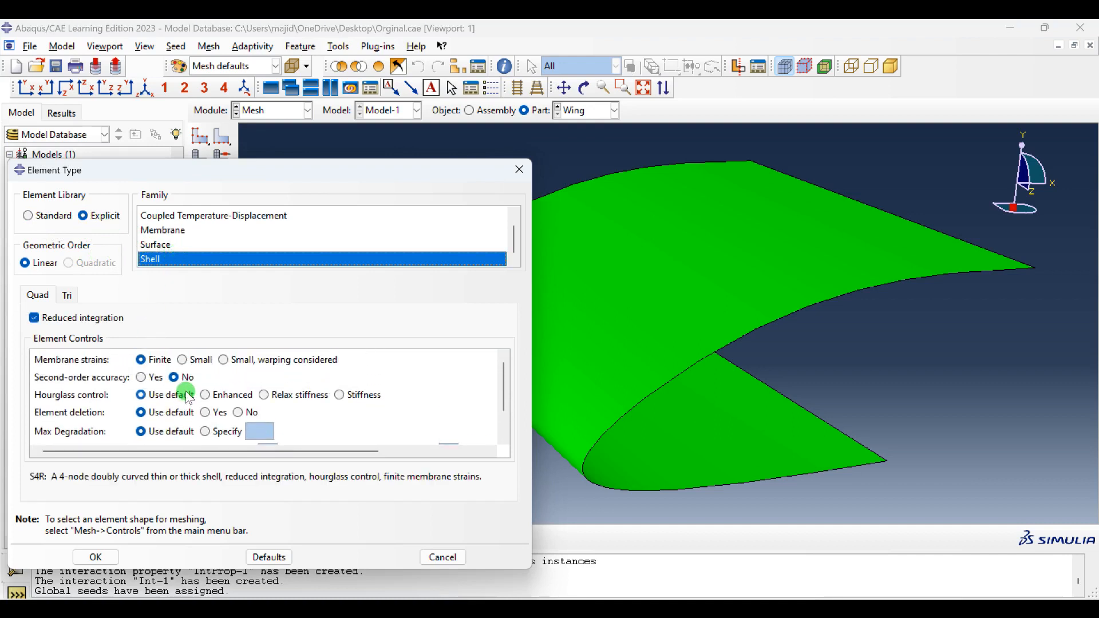
pyautogui.click(95, 557)
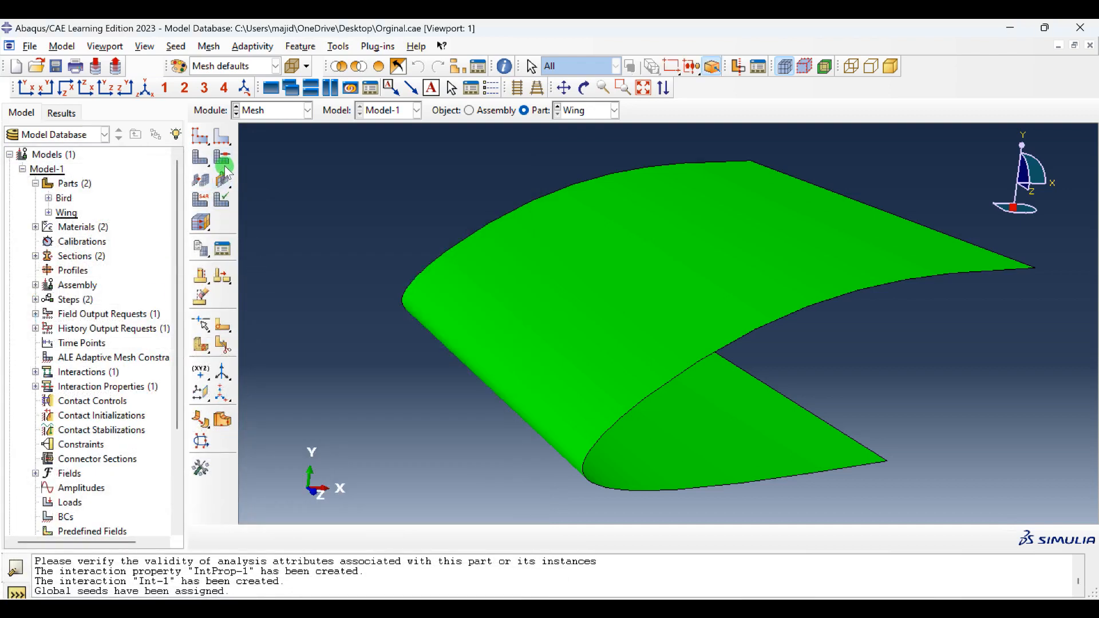
pyautogui.click(200, 157)
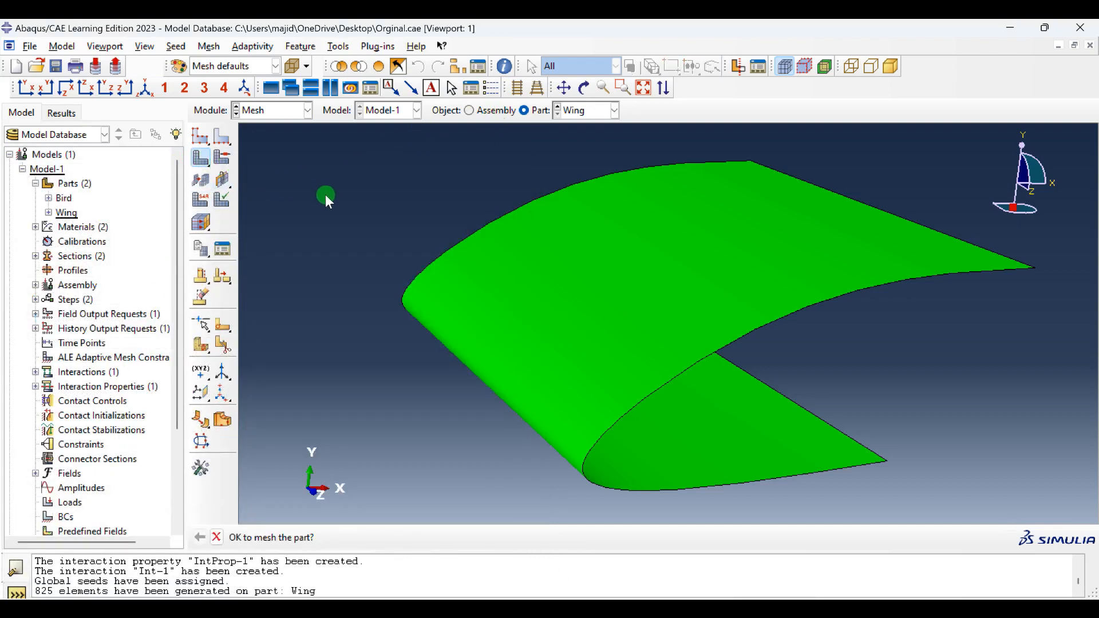
pyautogui.middleClick(325, 194)
# Switch to the Bird part and seed it with an approximate global size of 0.5.
pyautogui.click(589, 112)
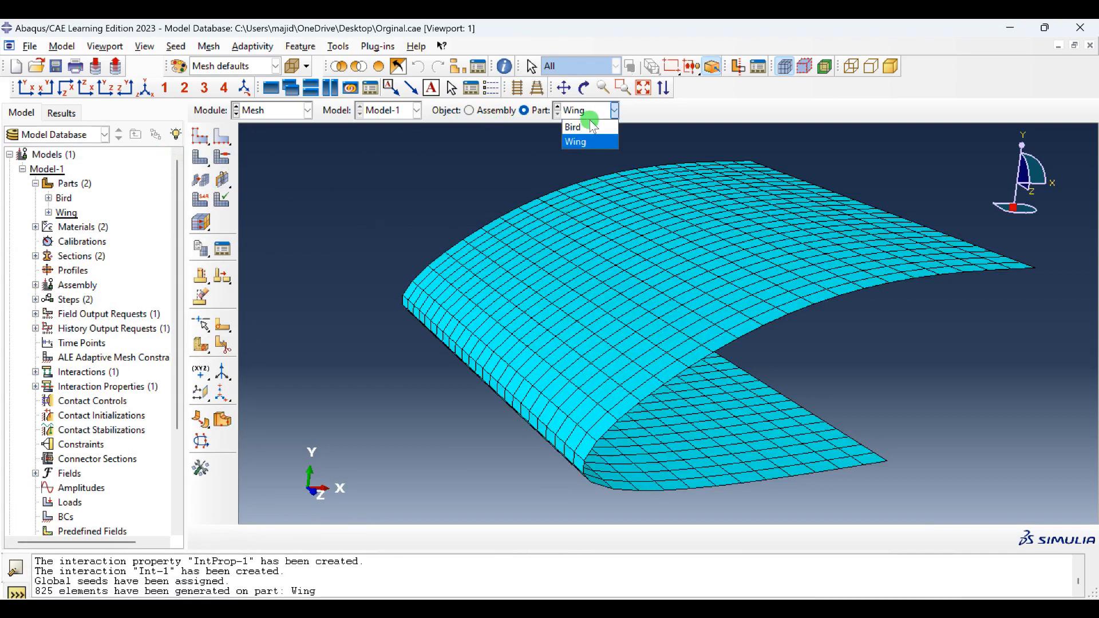
pyautogui.click(563, 150)
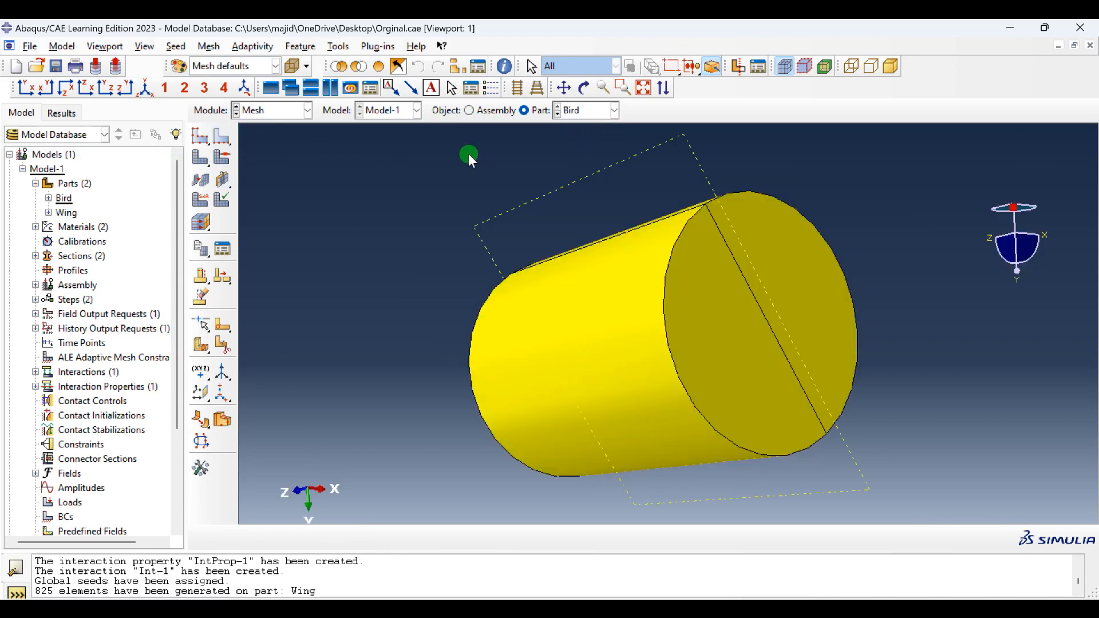
pyautogui.click(201, 136)
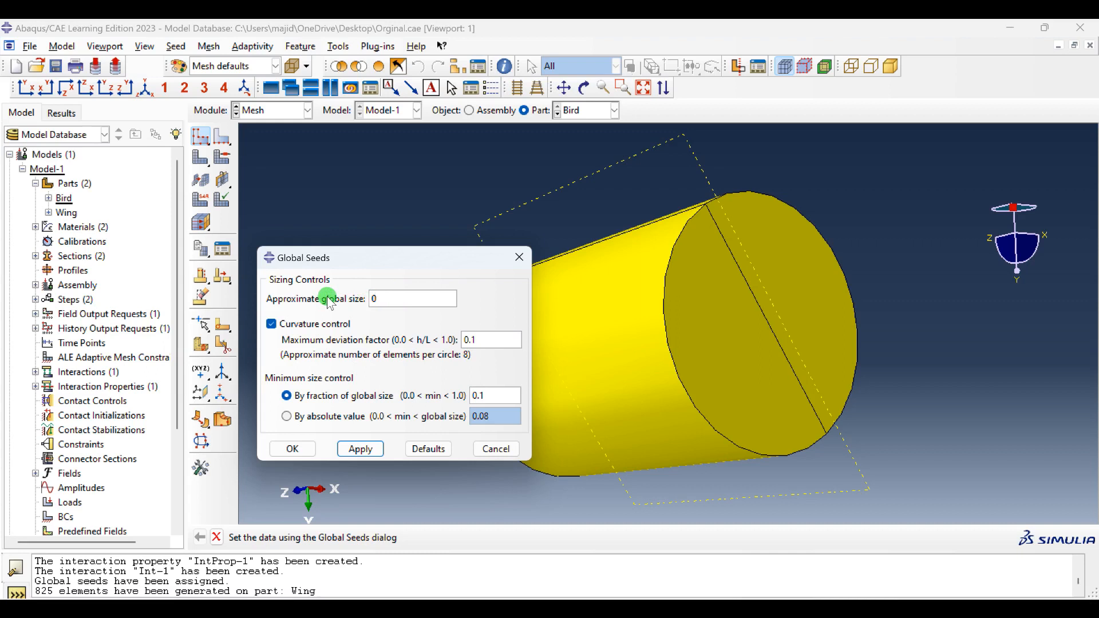
pyautogui.write('0.5')
pyautogui.click(293, 449)
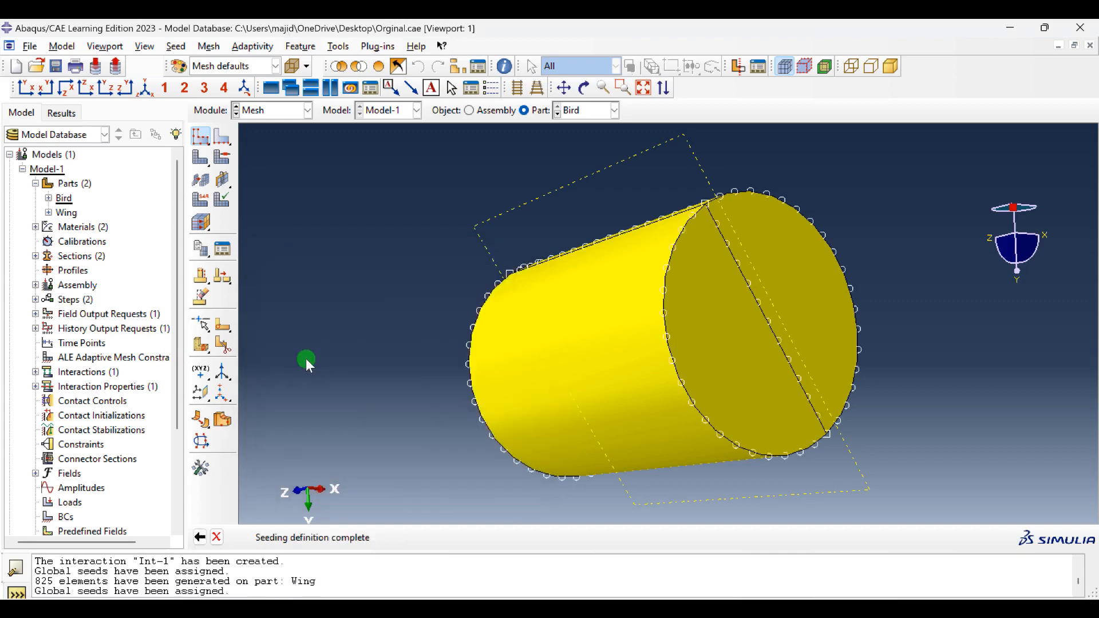
# Set the mesh controls of the Bird's cells to Hex elements with the Sweep technique and Medial axis algorithm.
pyautogui.click(222, 157)
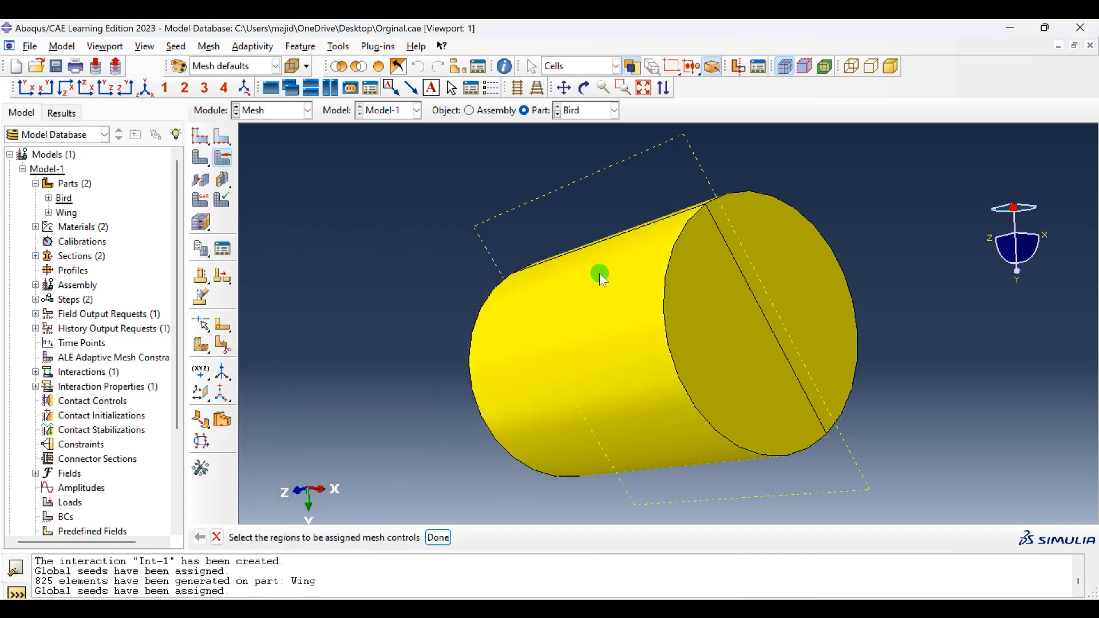
pyautogui.click(620, 260)
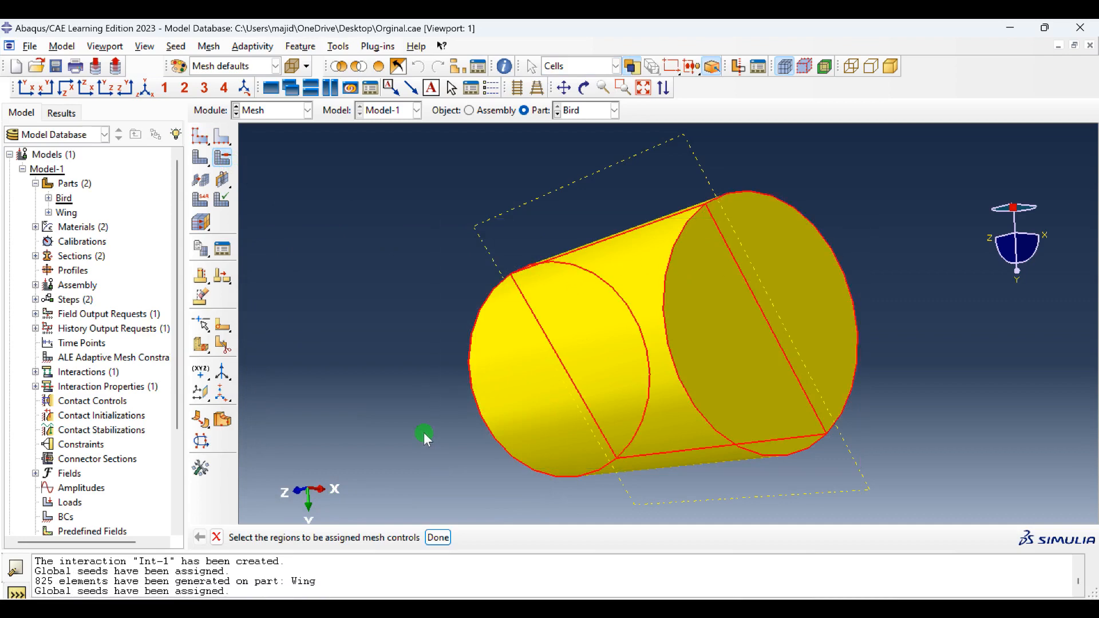
pyautogui.click(438, 538)
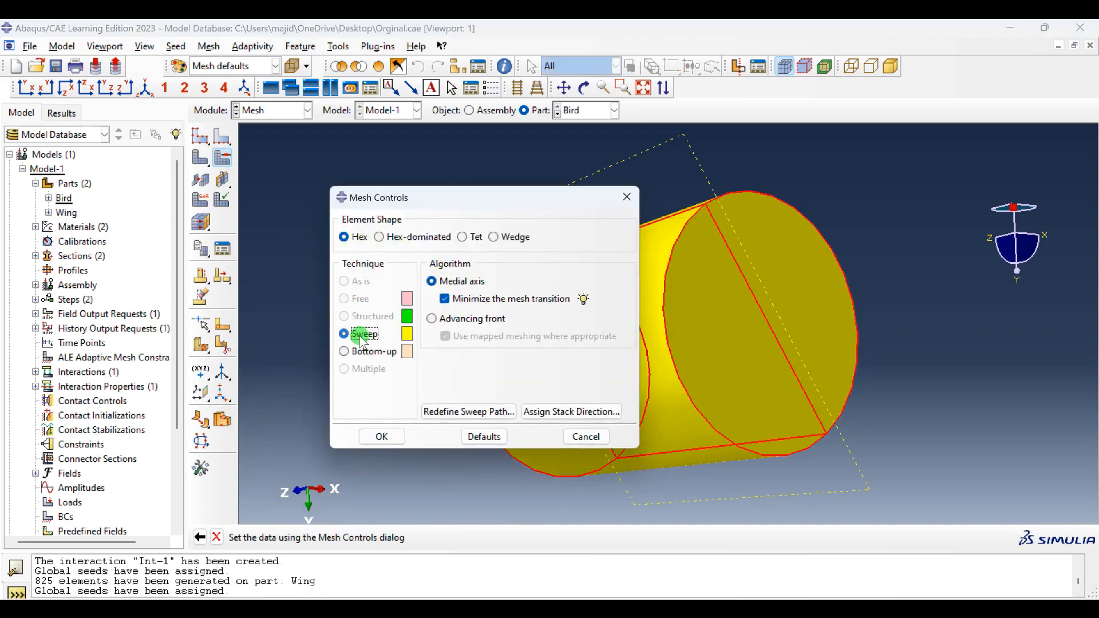
pyautogui.click(382, 436)
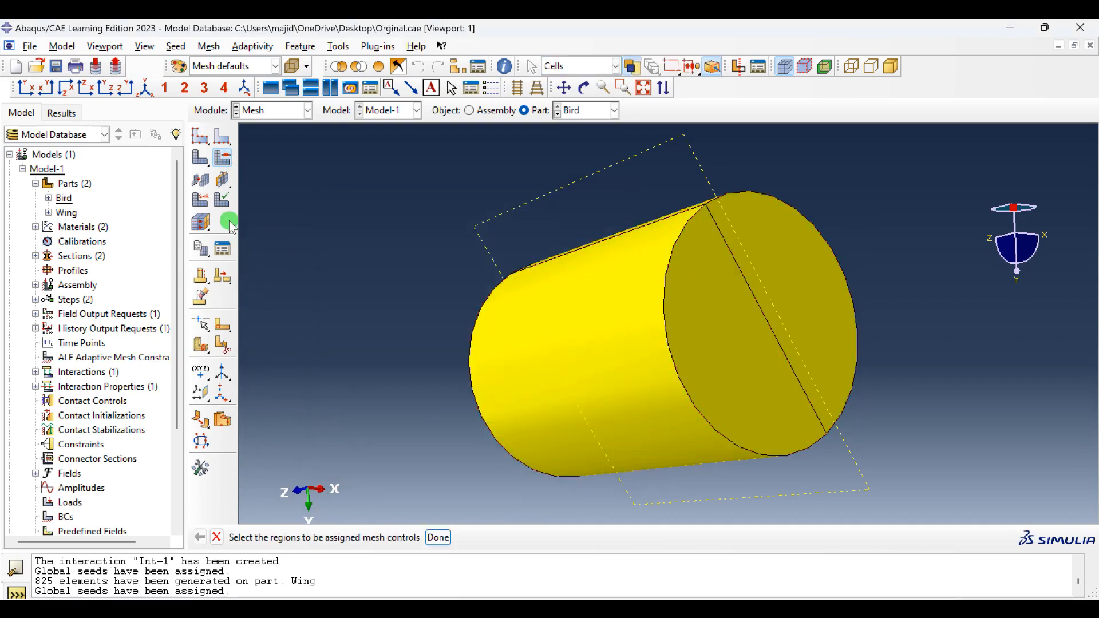
# Choose the linear Explicit 3D Stress element type with reduced integration for all of the Bird's cells.
pyautogui.click(201, 200)
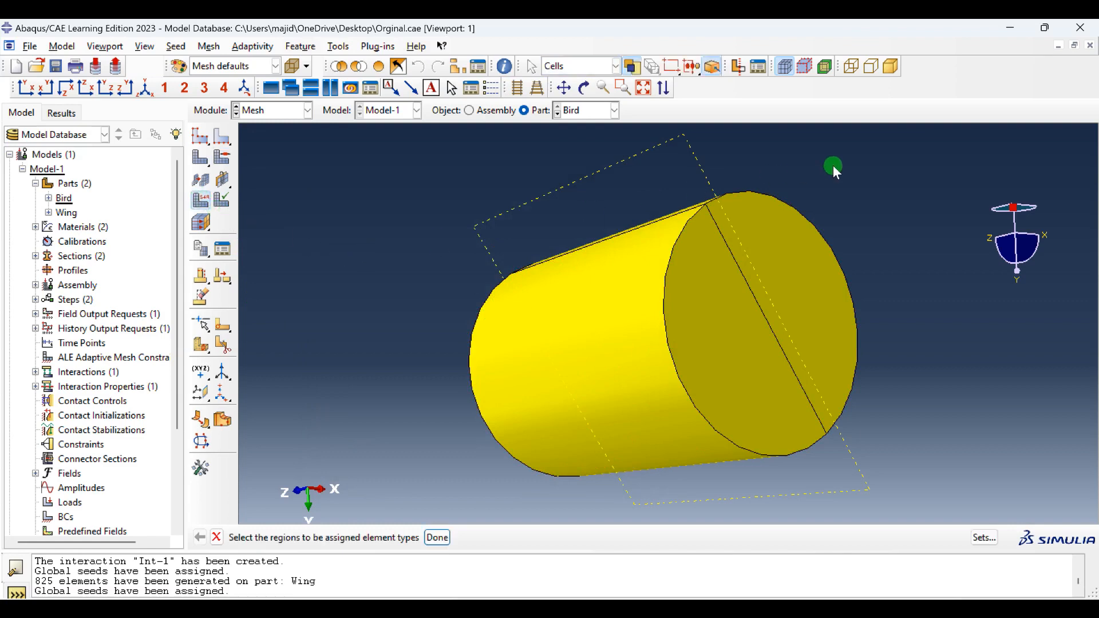
pyautogui.moveTo(884, 171); pyautogui.dragTo(341, 499)
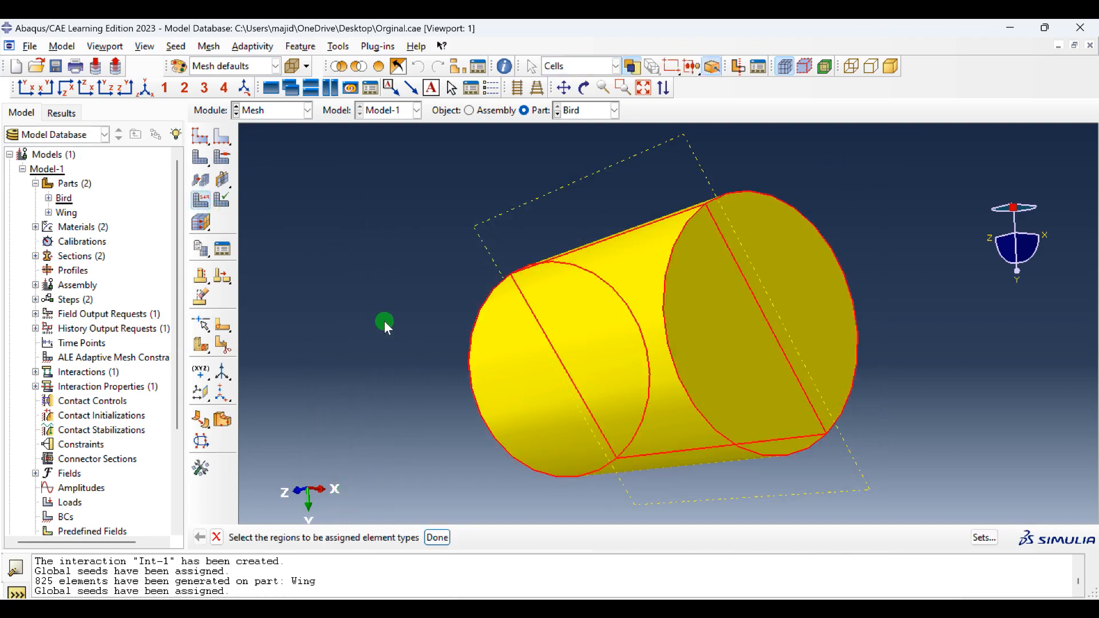
pyautogui.middleClick(372, 226)
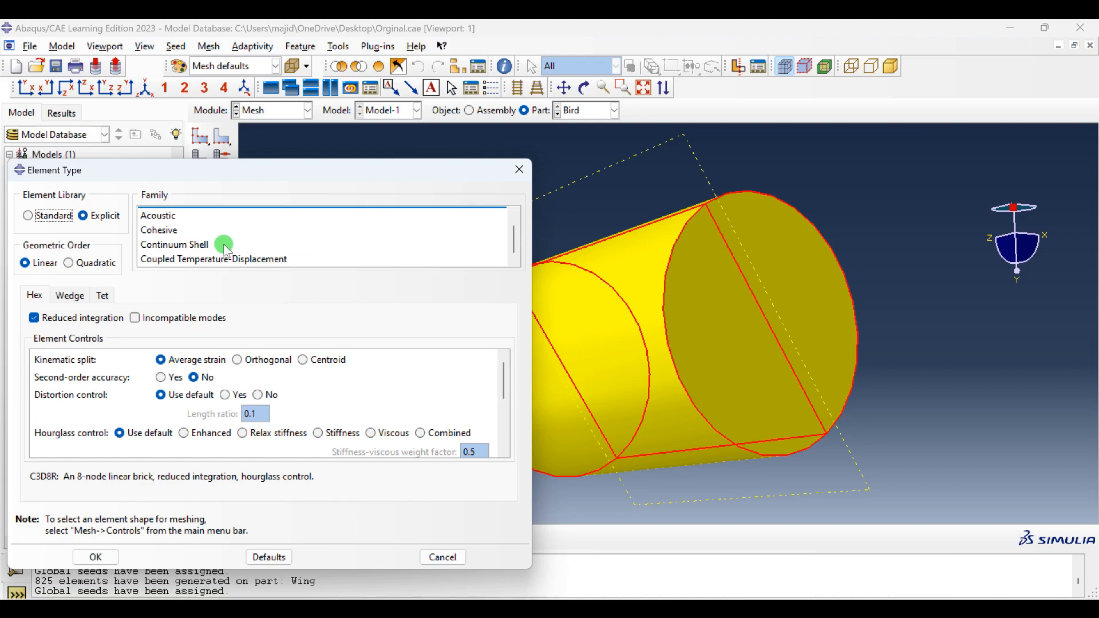
pyautogui.scroll(1, 223, 247)
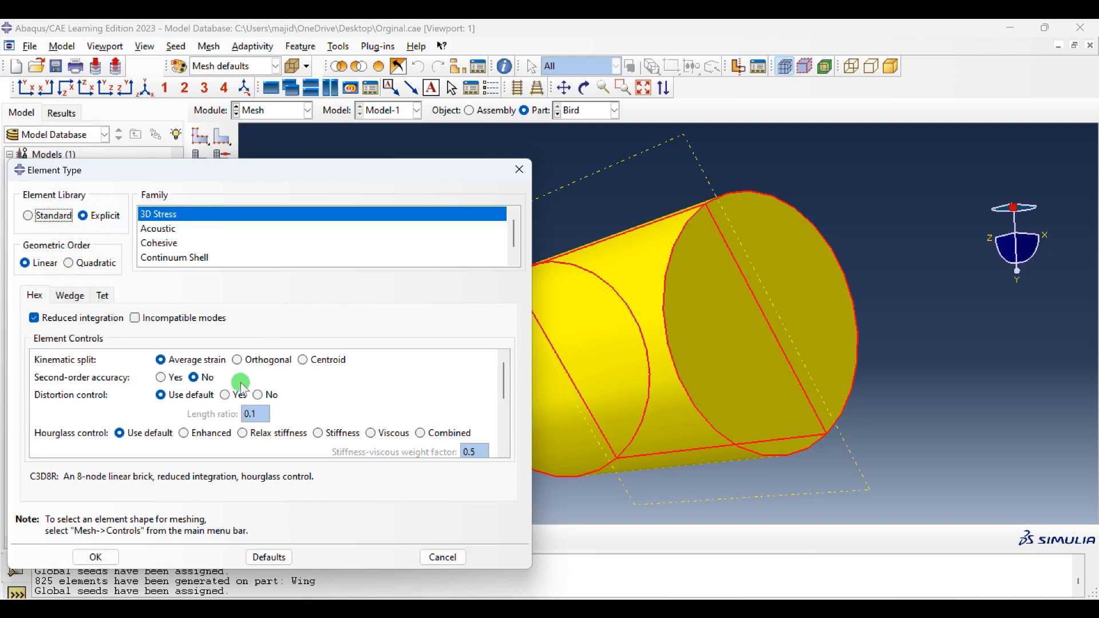
pyautogui.scroll(-2, 246, 379)
pyautogui.scroll(2, 246, 379)
pyautogui.scroll(-3, 248, 385)
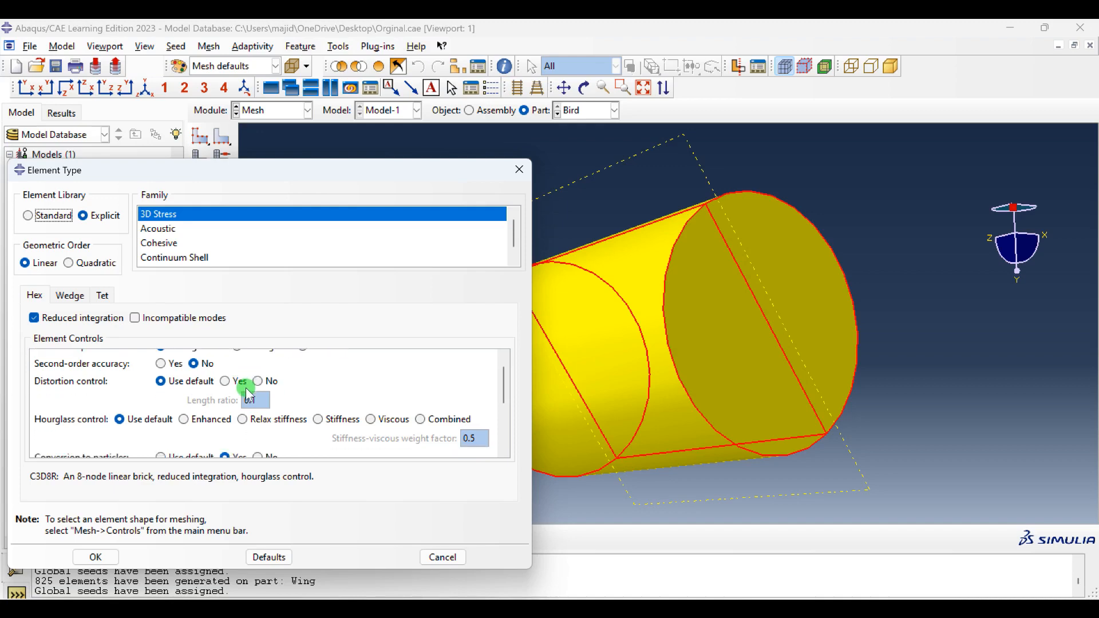
# Enable conversion to particles for the Bird elements with Time criterion, threshold 0, PPD 1 and Cubic kernel.
pyautogui.click(174, 440)
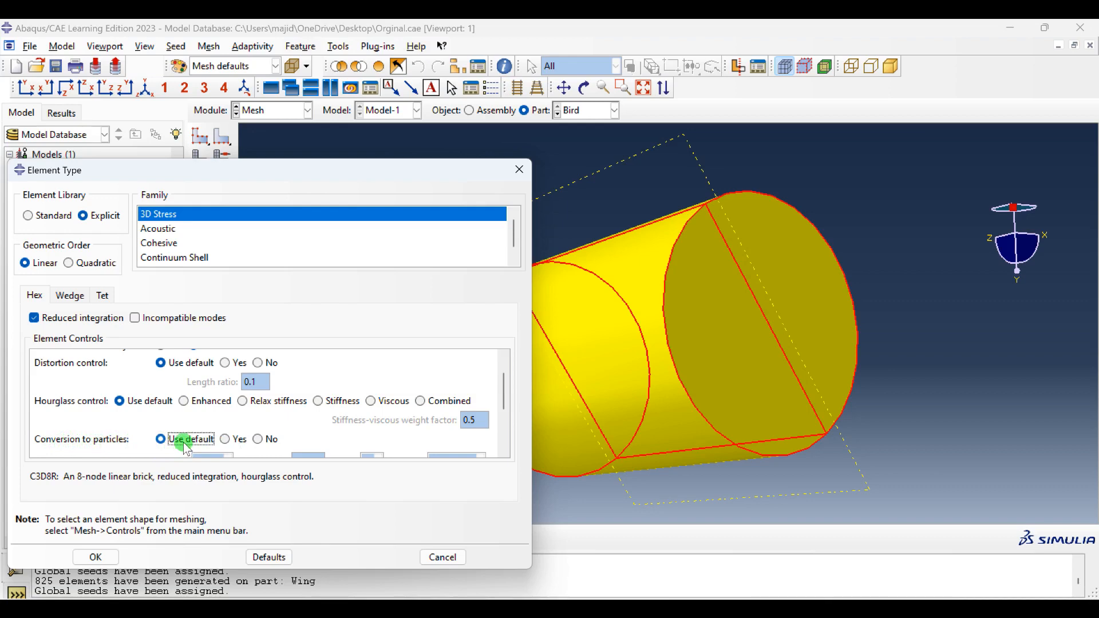
pyautogui.click(224, 440)
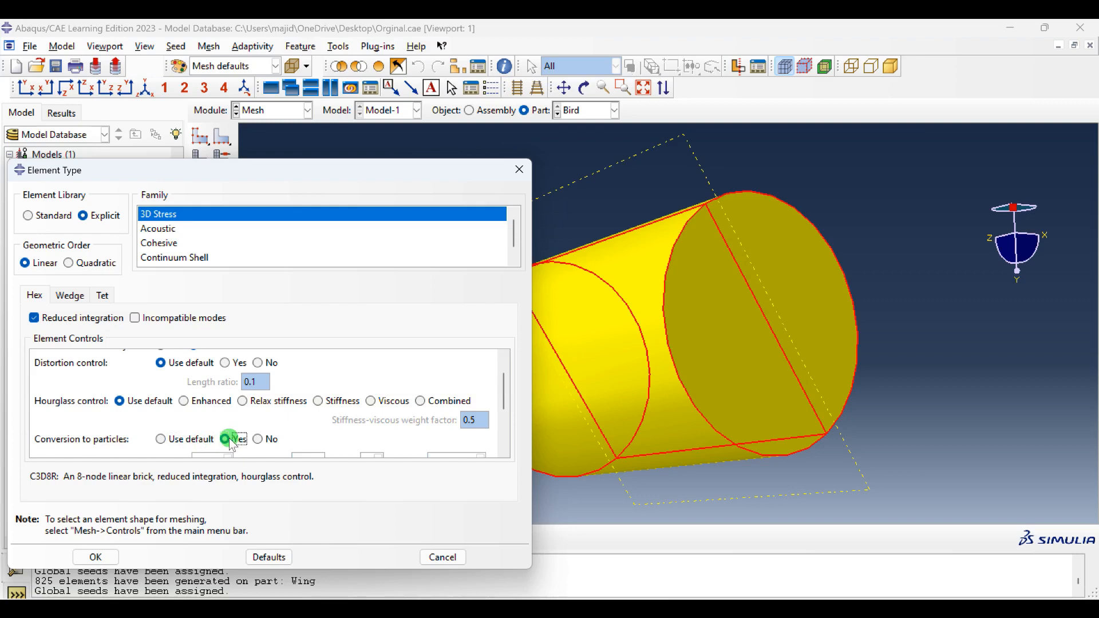
pyautogui.scroll(-1, 395, 418)
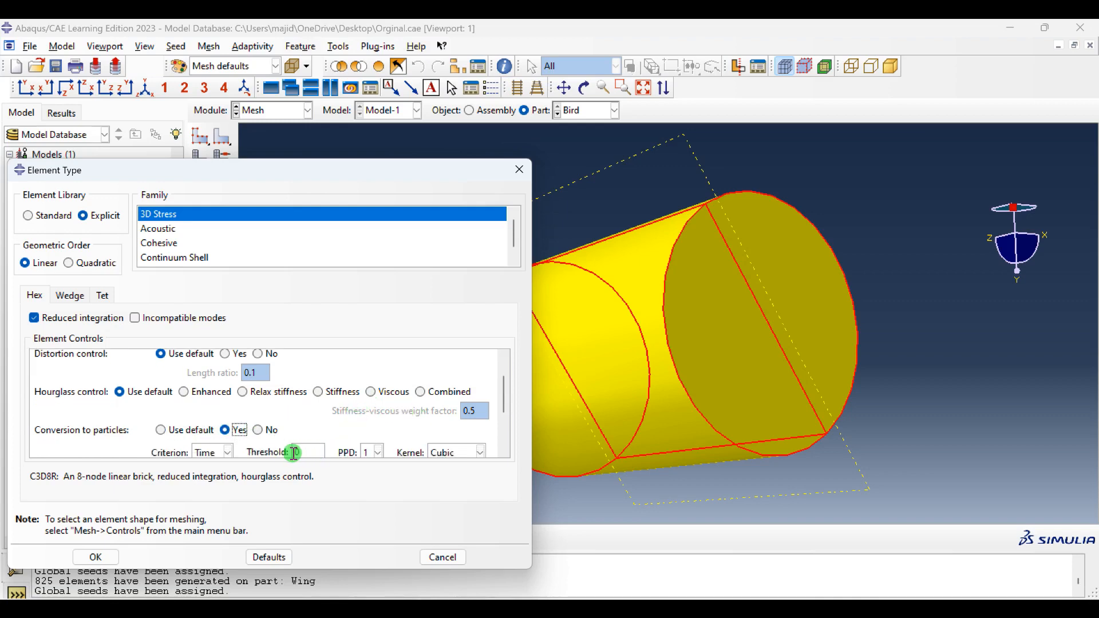
pyautogui.moveTo(313, 443); pyautogui.dragTo(277, 450)
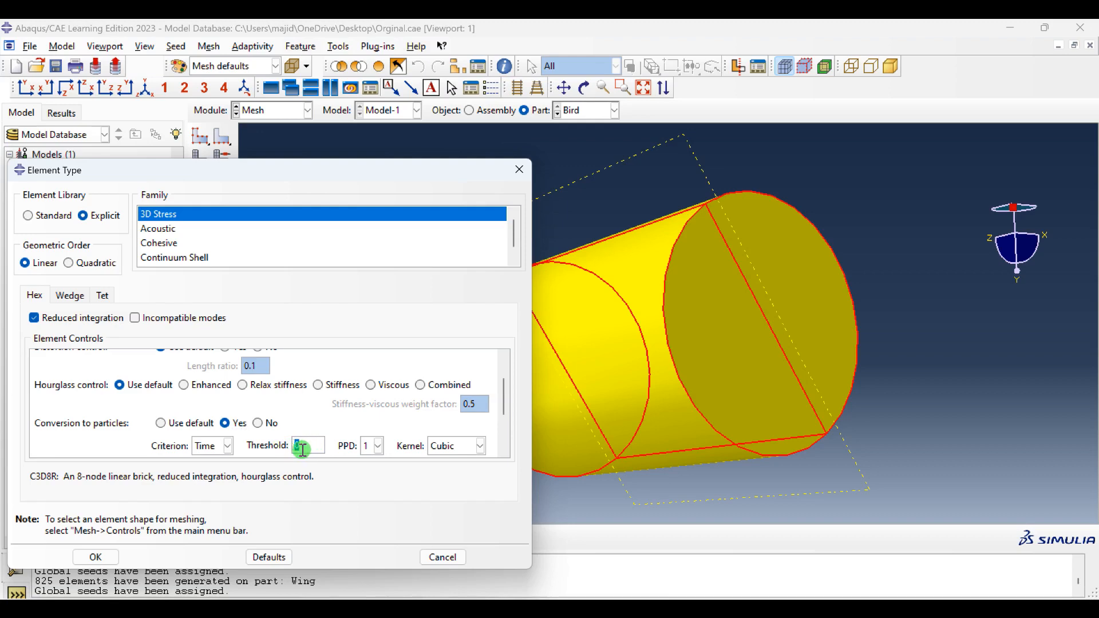
pyautogui.scroll(-3, 369, 441)
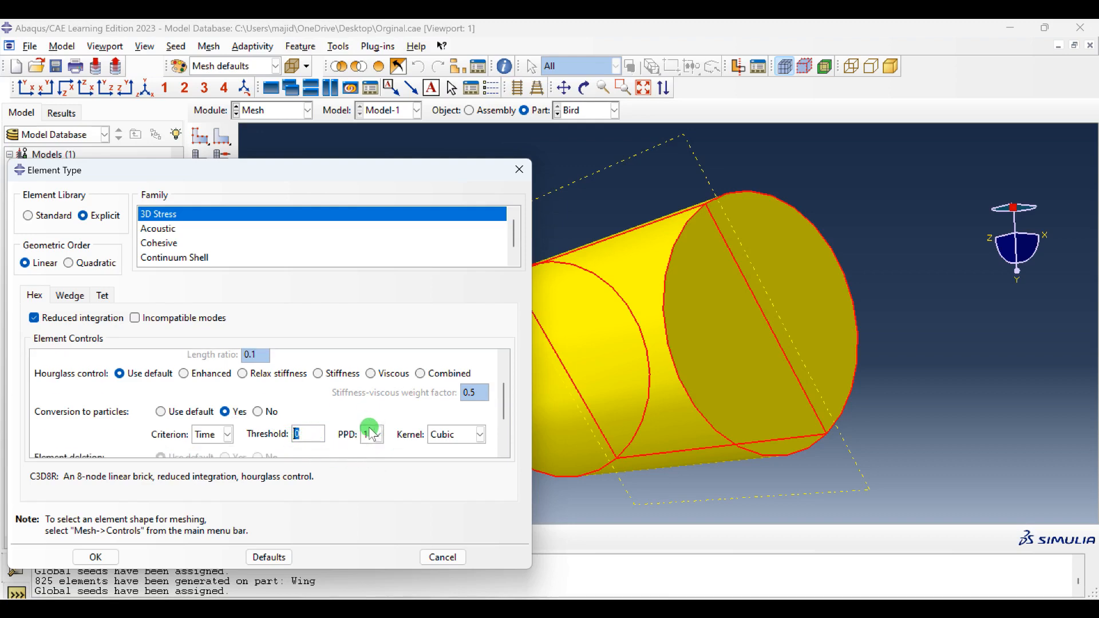
pyautogui.scroll(-3, 249, 448)
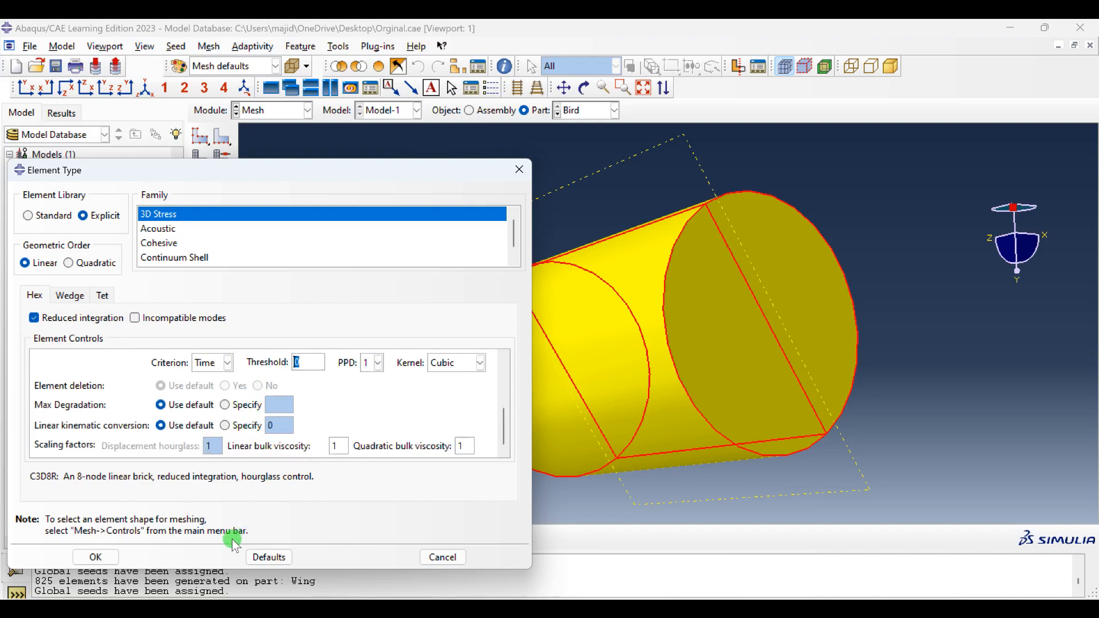
pyautogui.click(96, 557)
# Generate the mesh on the Bird part and inspect it from different sides.
pyautogui.click(200, 157)
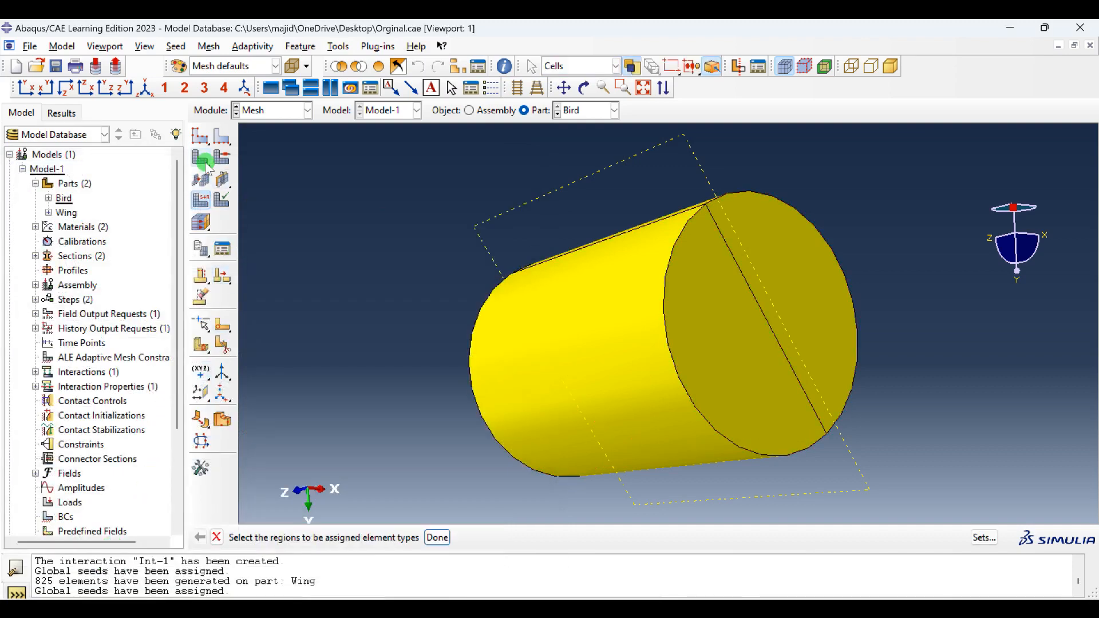
pyautogui.middleClick(335, 231)
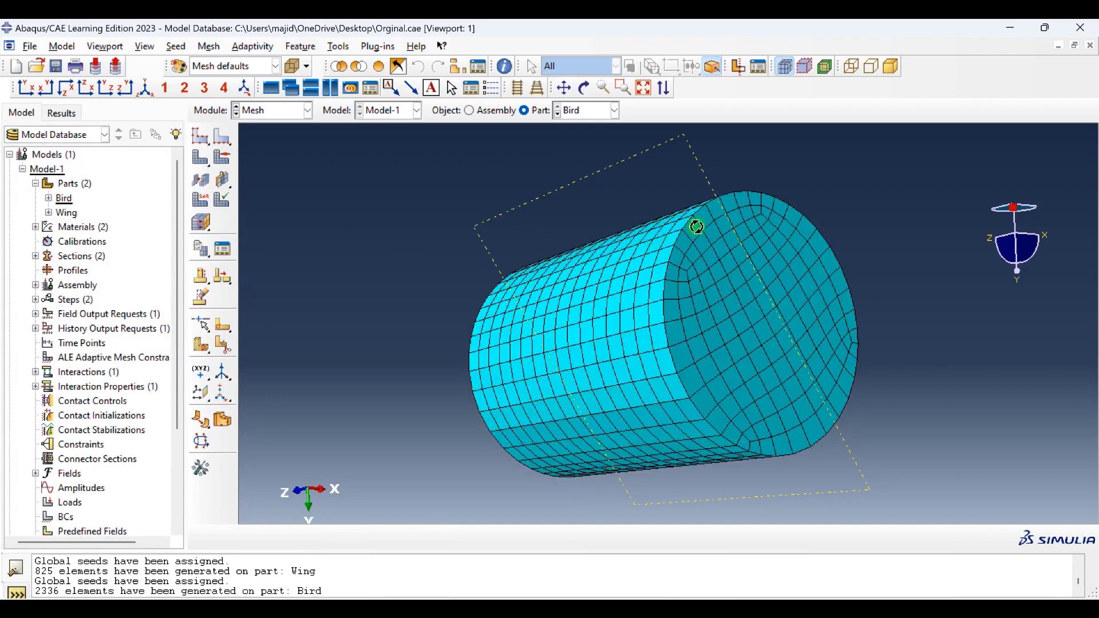
pyautogui.keyDown('ctrl'); pyautogui.keyDown('alt'); pyautogui.moveTo(694, 226); pyautogui.dragTo(680, 265); pyautogui.keyUp('alt'); pyautogui.keyUp('ctrl')
pyautogui.rightClick(581, 286)
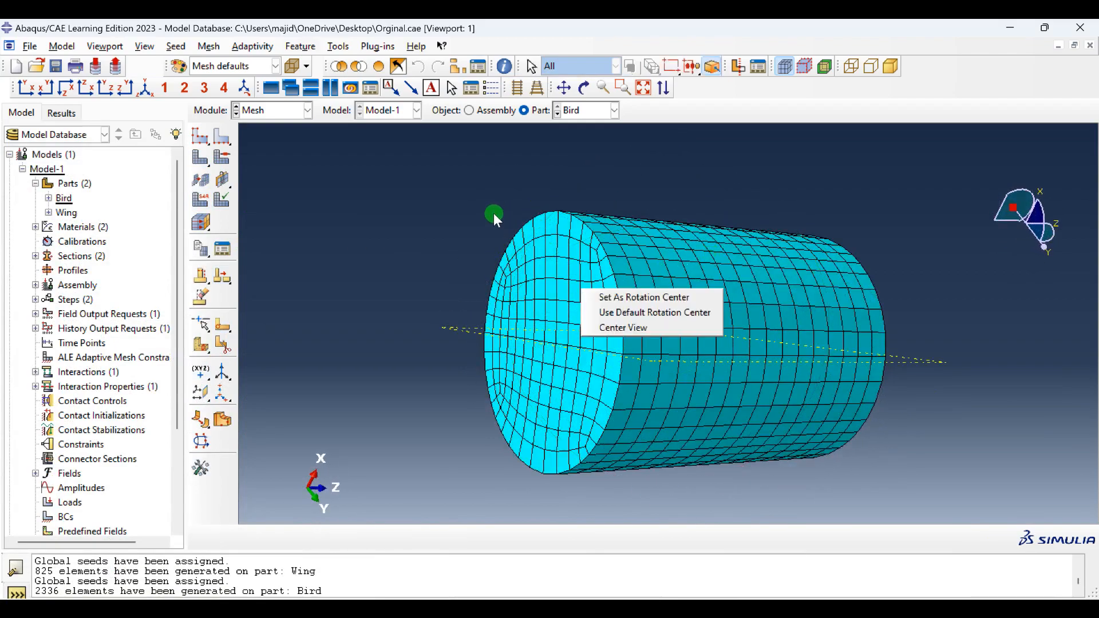
pyautogui.click(494, 213)
pyautogui.keyDown('ctrl'); pyautogui.keyDown('alt'); pyautogui.moveTo(687, 183); pyautogui.dragTo(559, 312); pyautogui.keyUp('alt'); pyautogui.keyUp('ctrl')
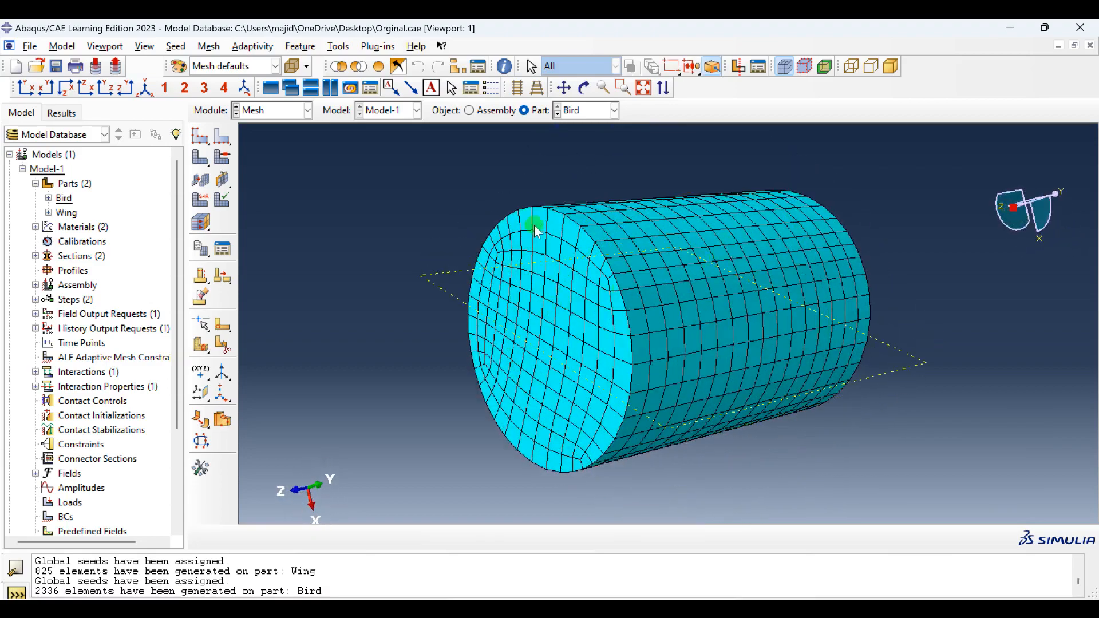
# Create a node set named Bird on the Bird part containing all of its mesh nodes.
pyautogui.click(49, 198)
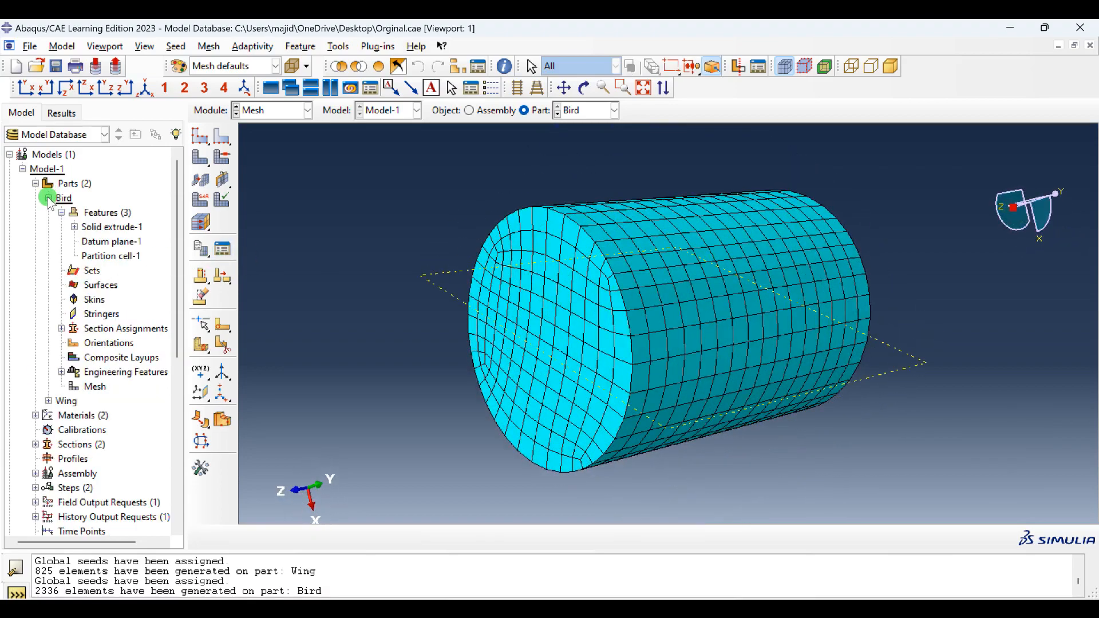
pyautogui.click(61, 212)
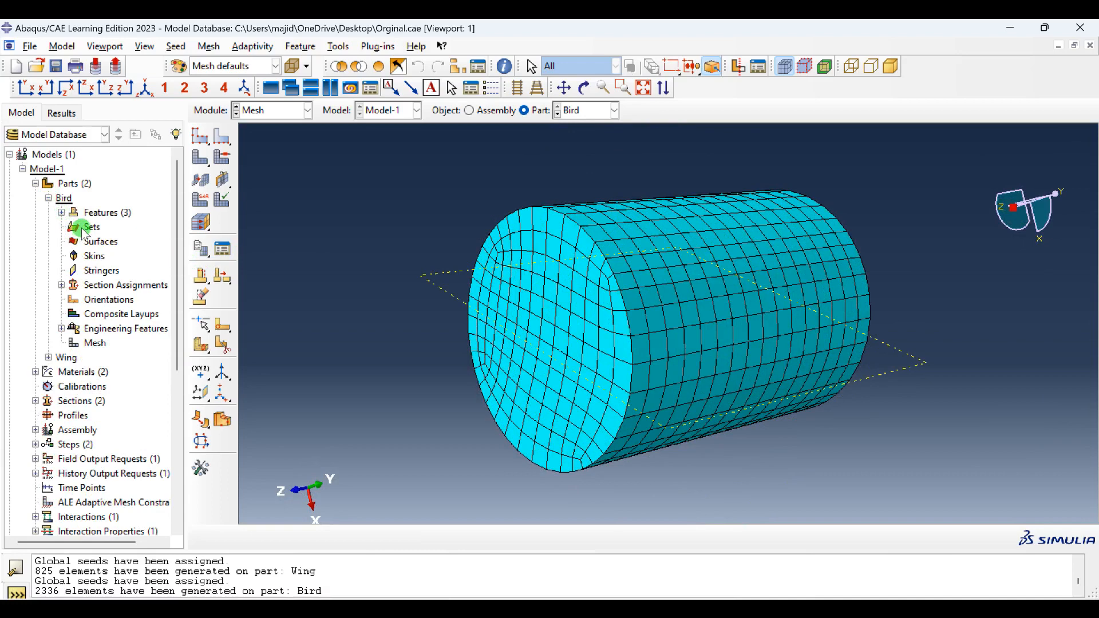
pyautogui.rightClick(83, 230)
pyautogui.click(115, 253)
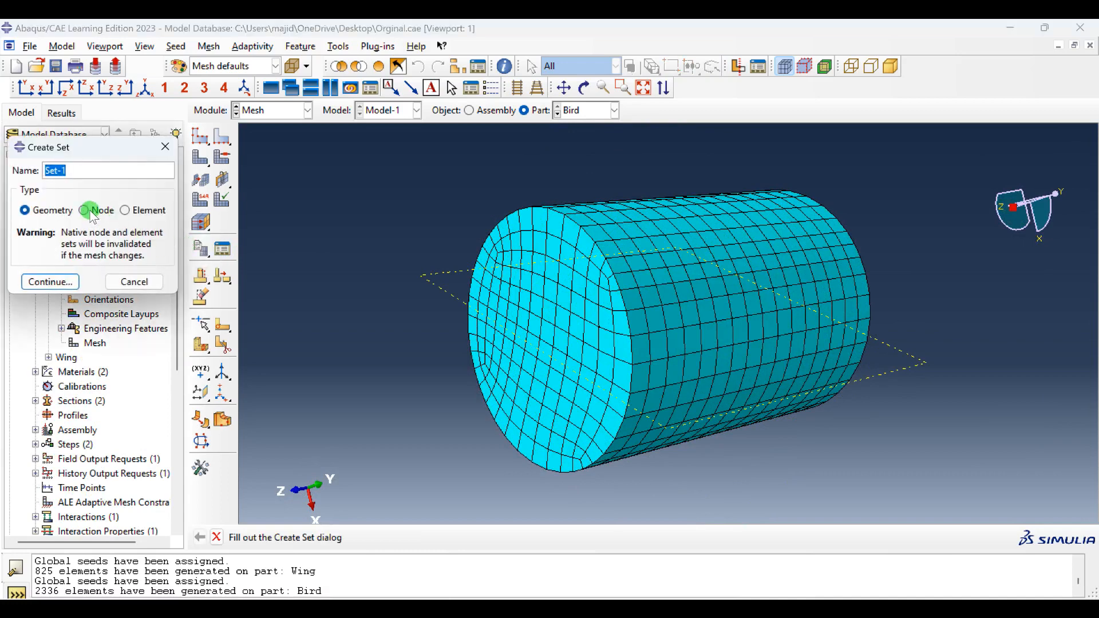
pyautogui.click(86, 210)
pyautogui.write('B')
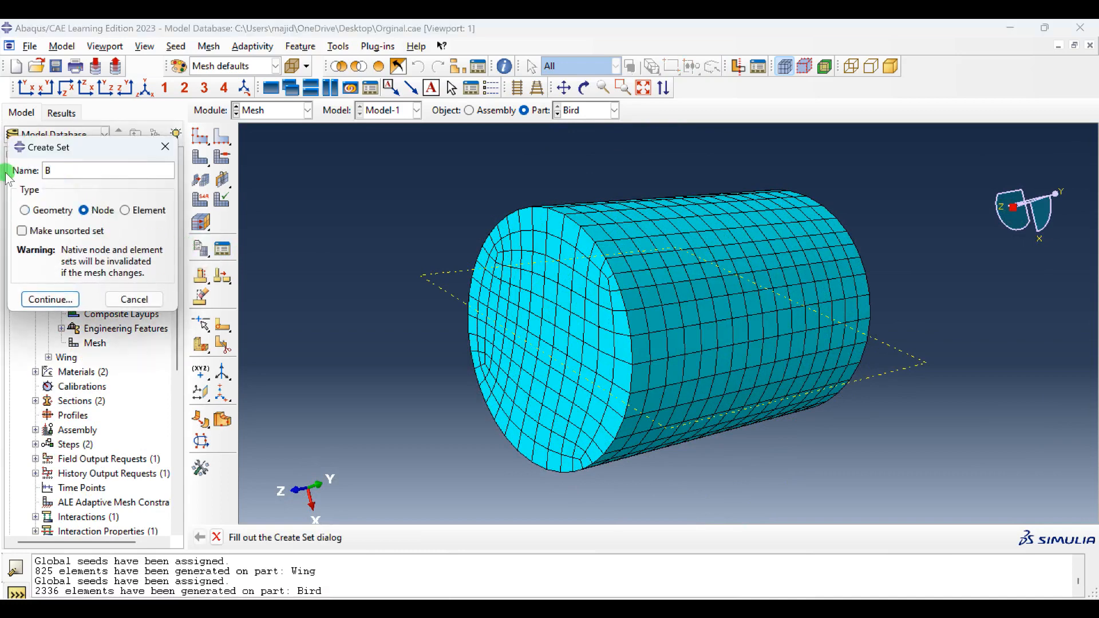
pyautogui.write('ird')
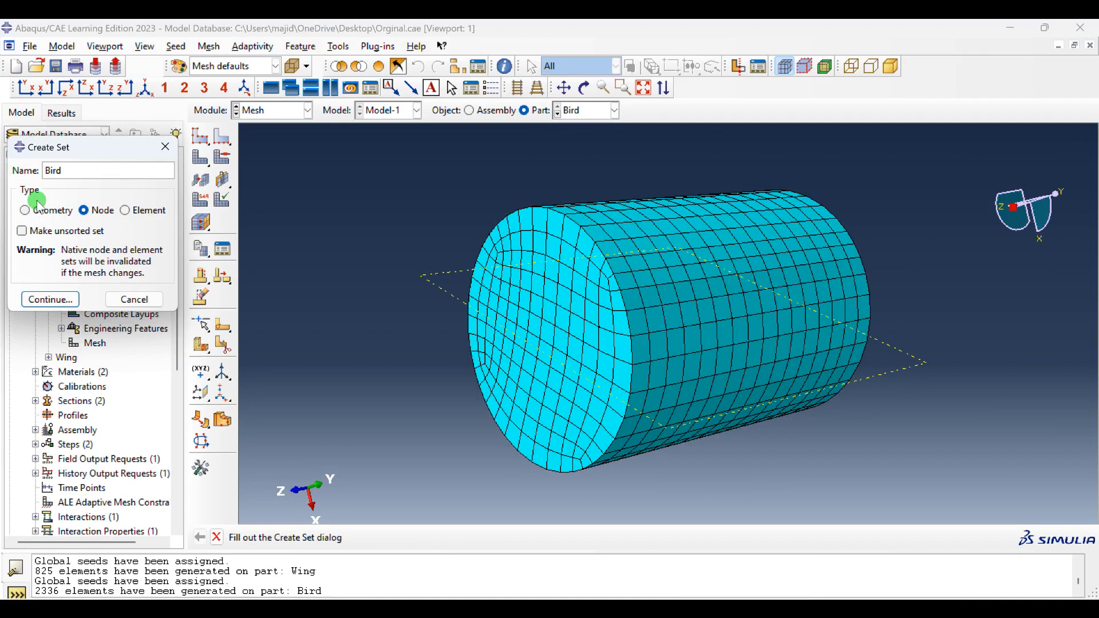
pyautogui.click(51, 300)
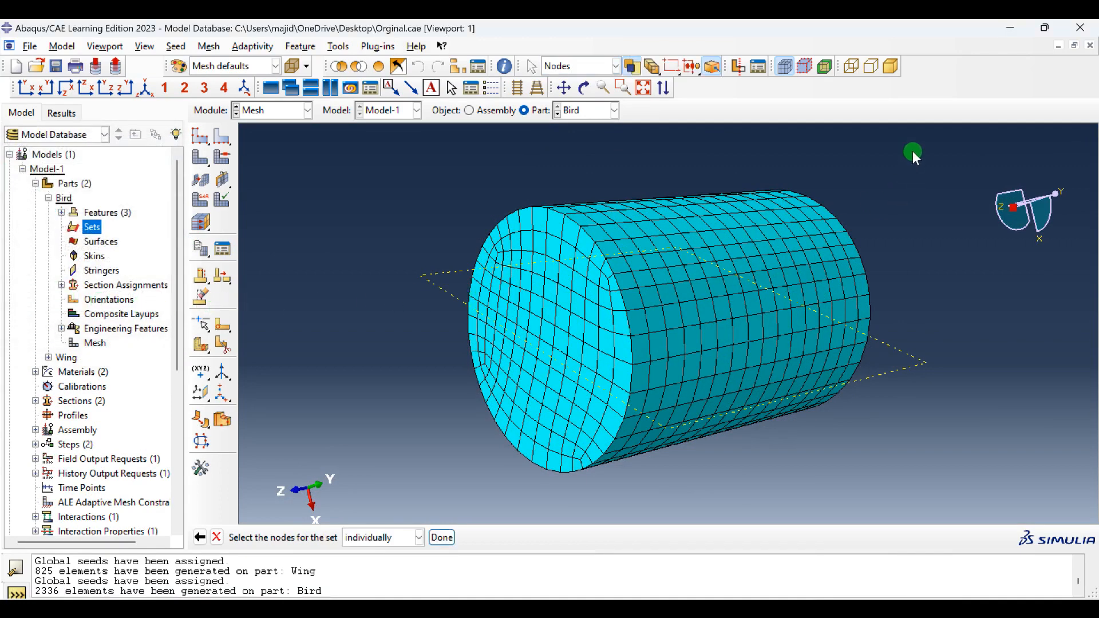
pyautogui.moveTo(914, 154); pyautogui.dragTo(293, 566)
pyautogui.middleClick(337, 248)
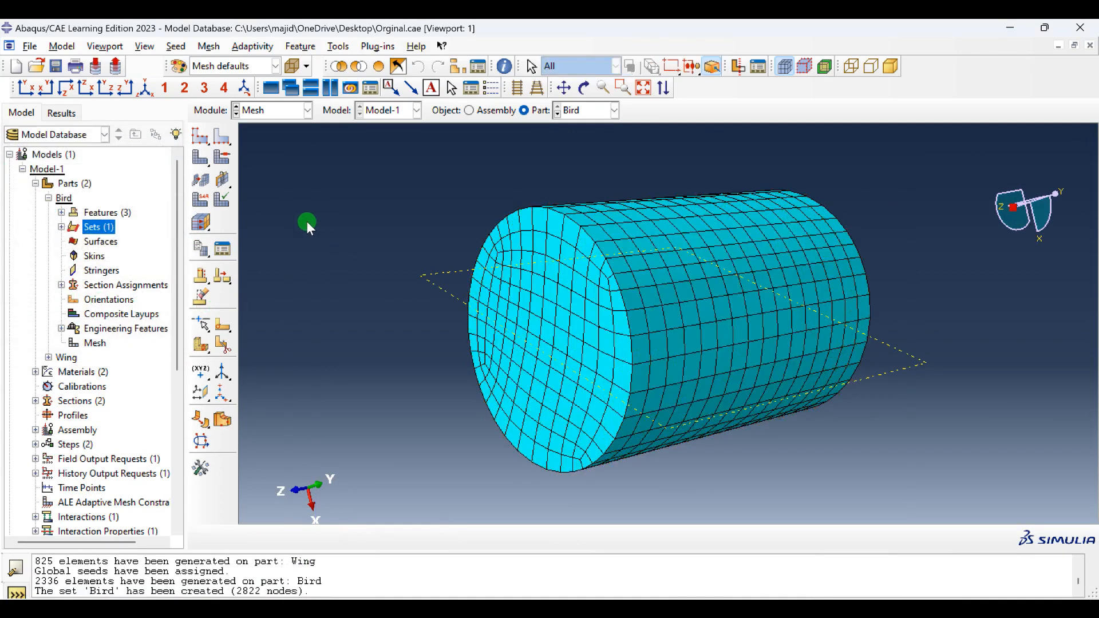
# In the Load module, start a Displacement/Rotation boundary condition named Wing-edges in the Initial step.
pyautogui.click(301, 109)
pyautogui.click(272, 199)
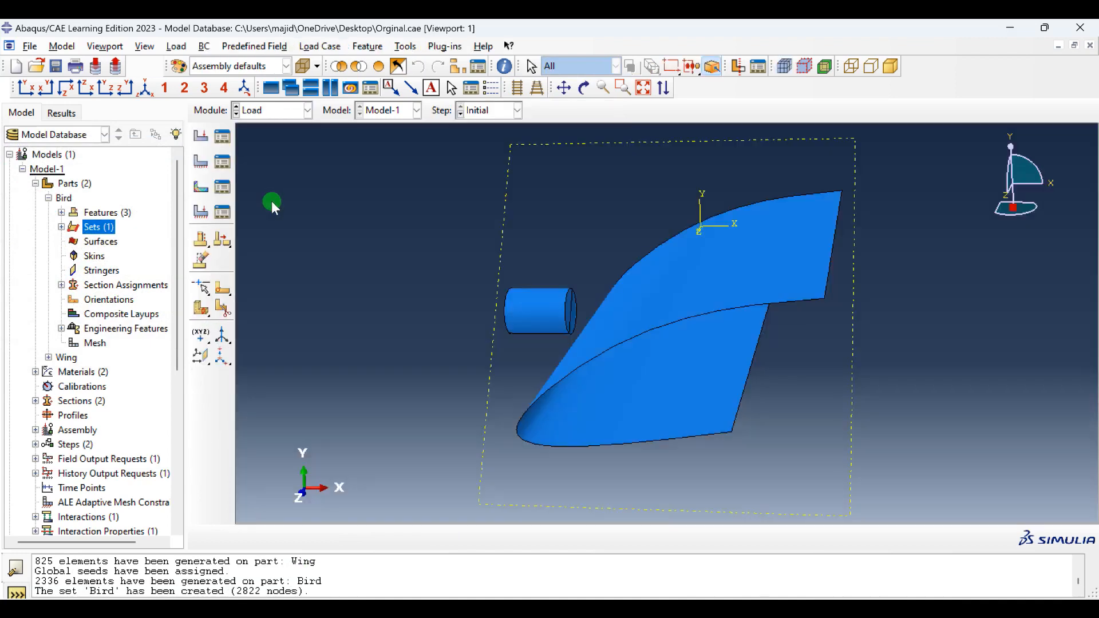
pyautogui.click(222, 162)
pyautogui.click(45, 349)
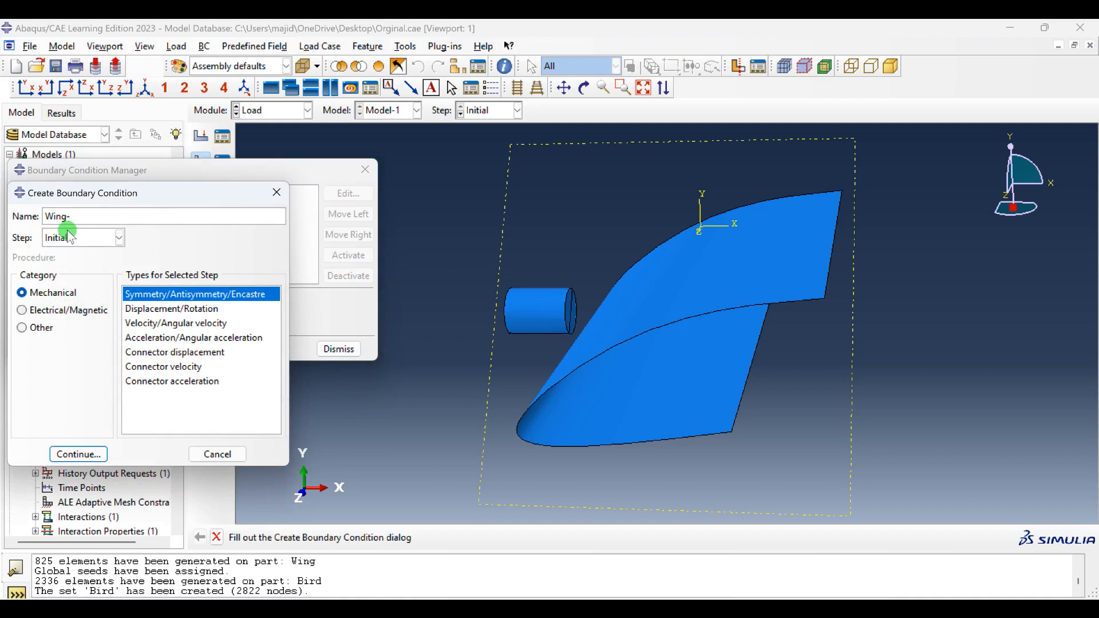
pyautogui.write('Wing-edges')
pyautogui.click(140, 310)
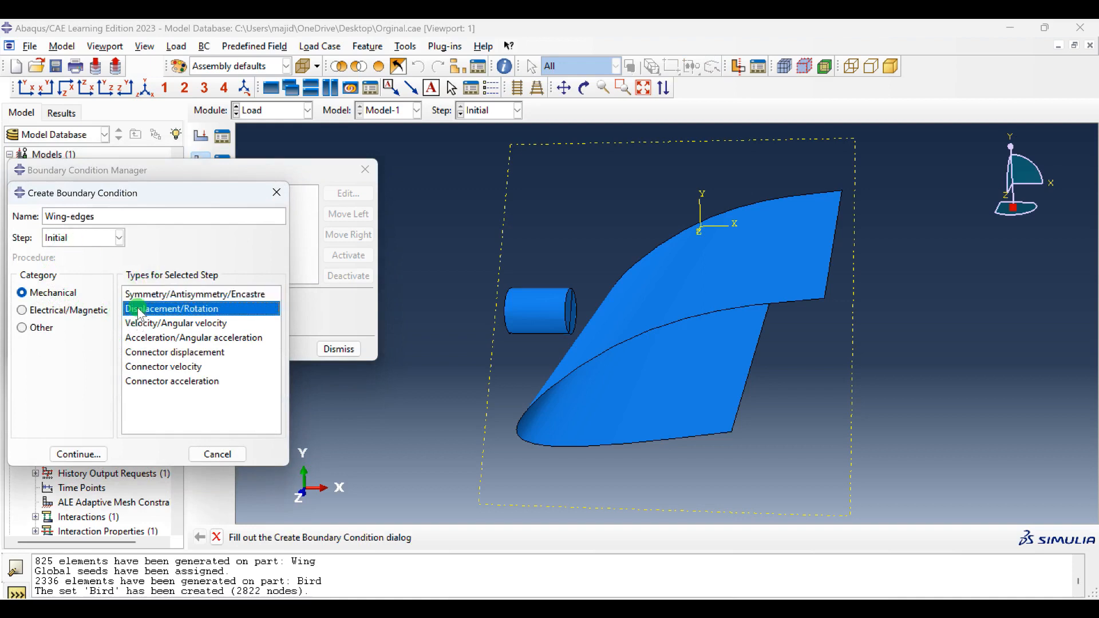
pyautogui.click(77, 454)
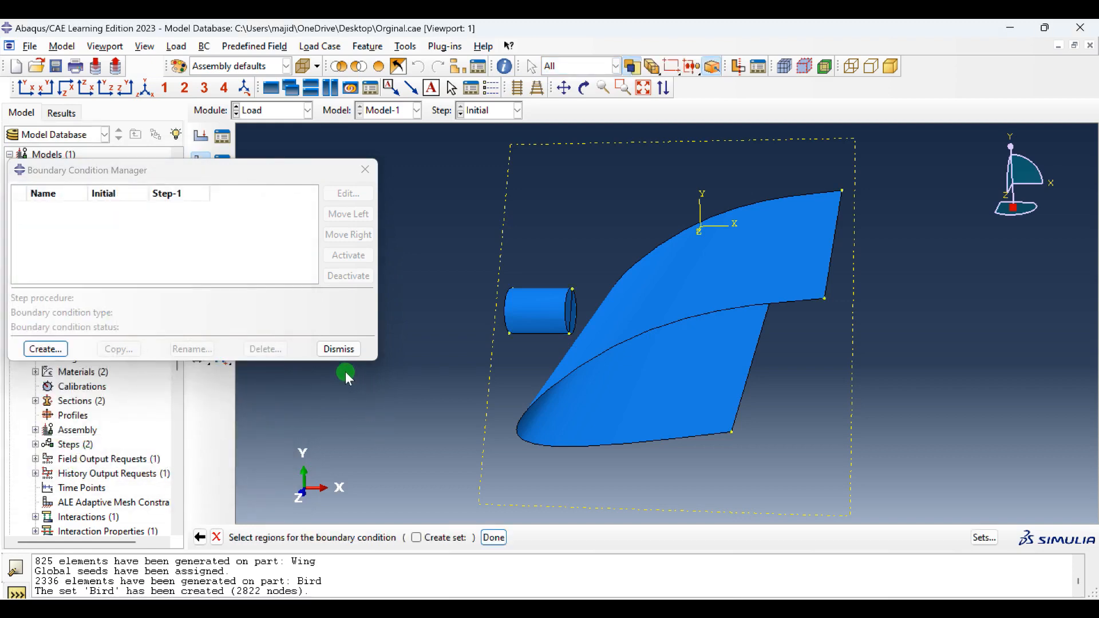
# Apply the boundary condition to all outer edges of the wing, fixing U1, U2, U3, UR1, UR2 and UR3.
pyautogui.click(613, 442)
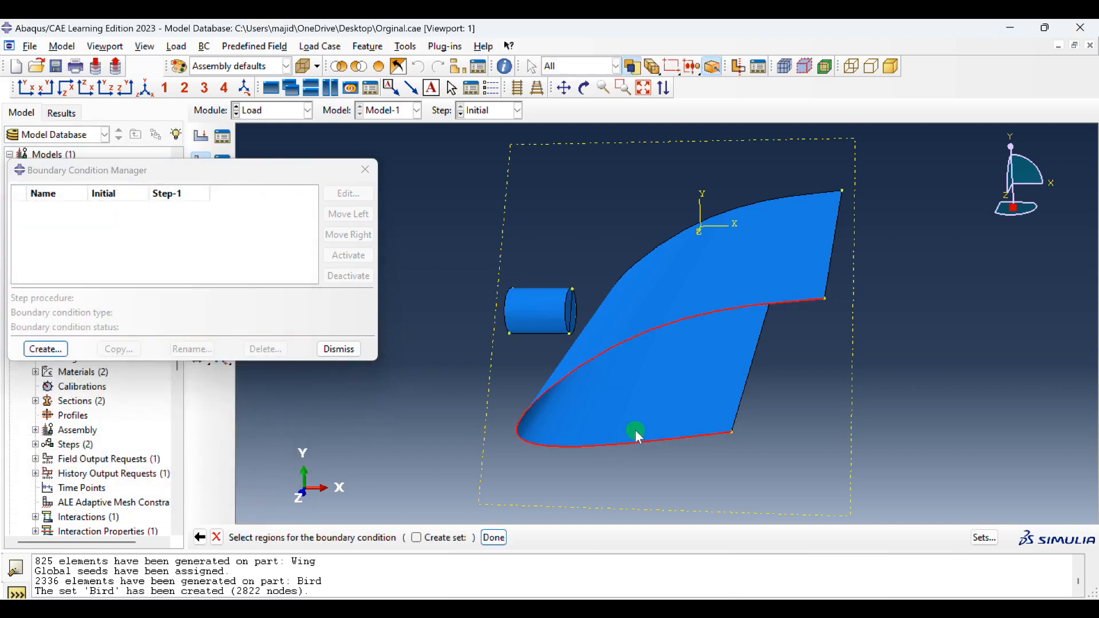
pyautogui.keyDown('shift'); pyautogui.click(836, 238); pyautogui.keyUp('shift')
pyautogui.keyDown('shift'); pyautogui.click(826, 194); pyautogui.keyUp('shift')
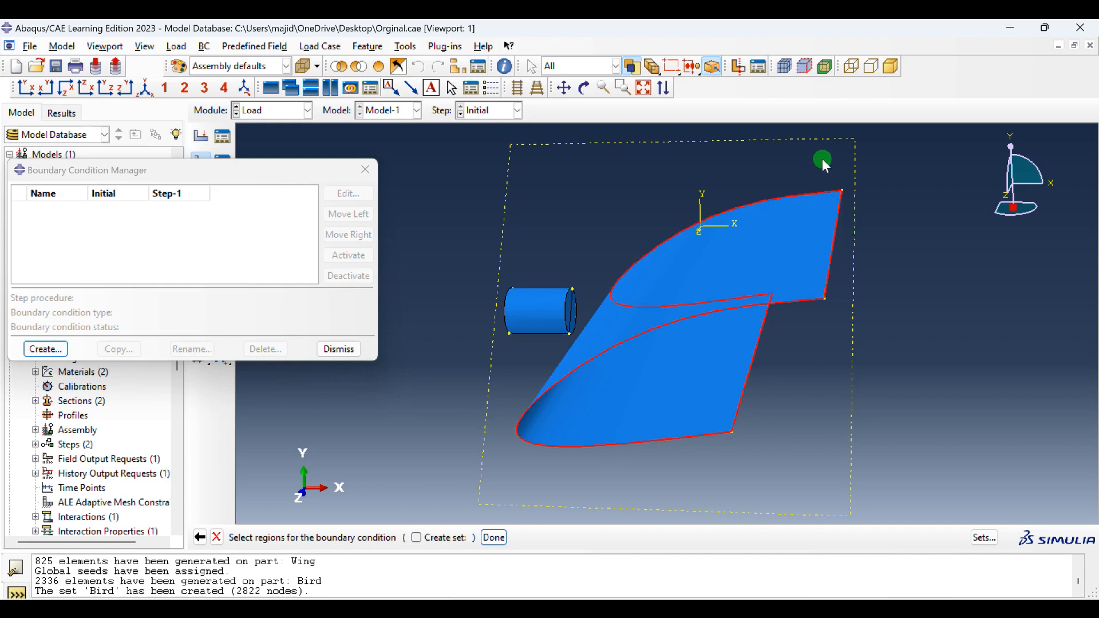
pyautogui.middleClick(782, 198)
pyautogui.click(19, 334)
pyautogui.click(18, 351)
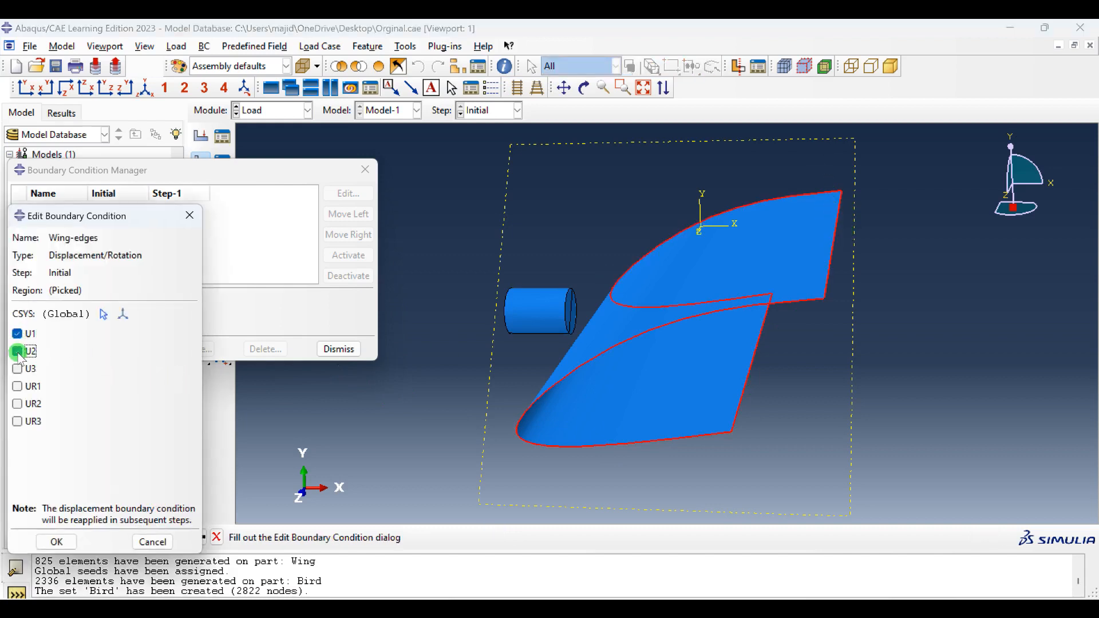
pyautogui.click(18, 369)
pyautogui.click(20, 386)
pyautogui.click(18, 403)
pyautogui.click(18, 421)
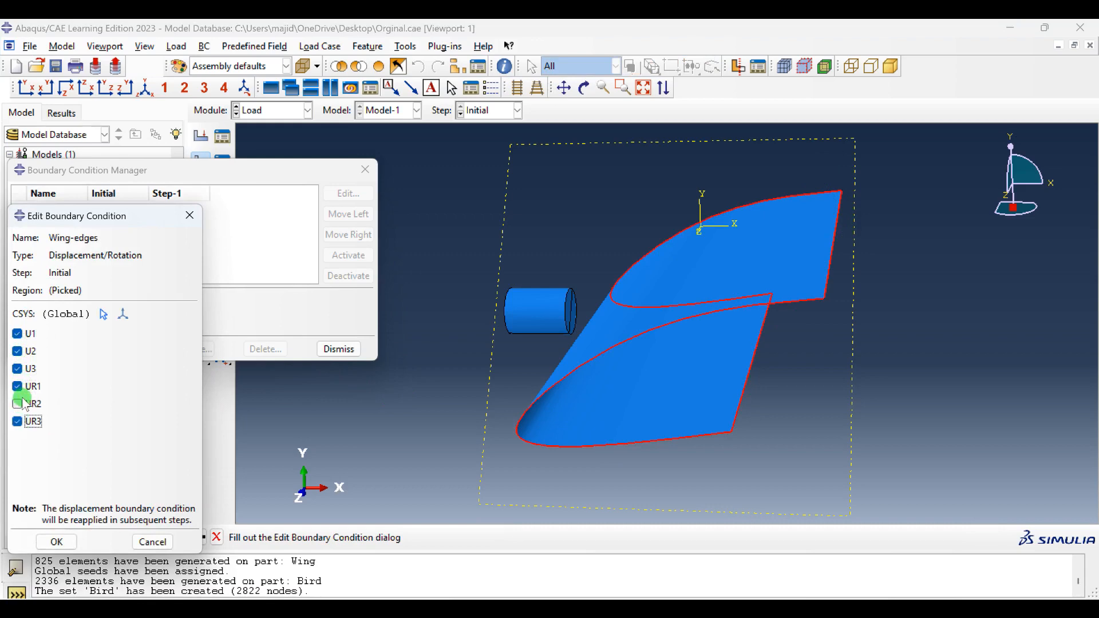
pyautogui.click(46, 541)
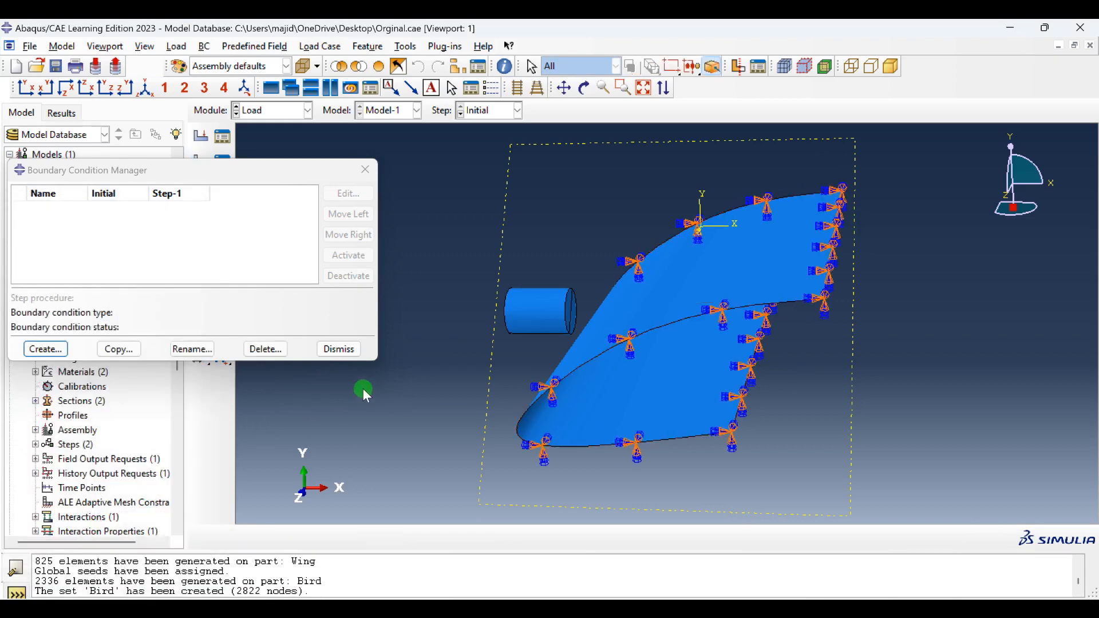
pyautogui.click(342, 345)
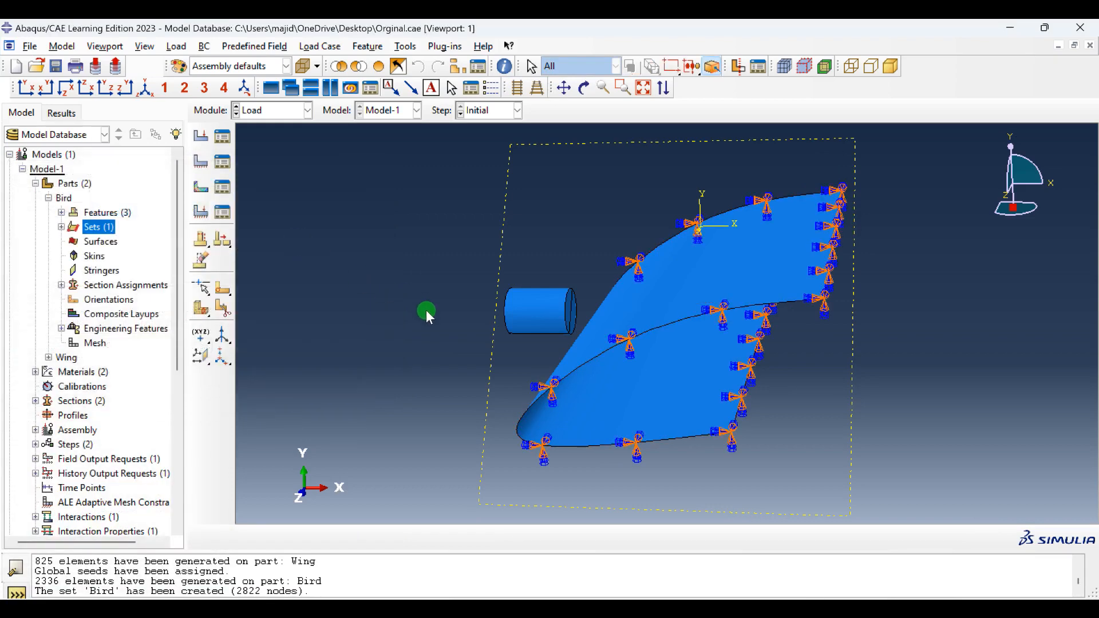
# Create a mechanical Velocity predefined field in the Initial step, using the Bird-1.Bird node set as its region.
pyautogui.keyDown('ctrl'); pyautogui.keyDown('alt'); pyautogui.moveTo(479, 417); pyautogui.dragTo(589, 363); pyautogui.keyUp('alt'); pyautogui.keyUp('ctrl')
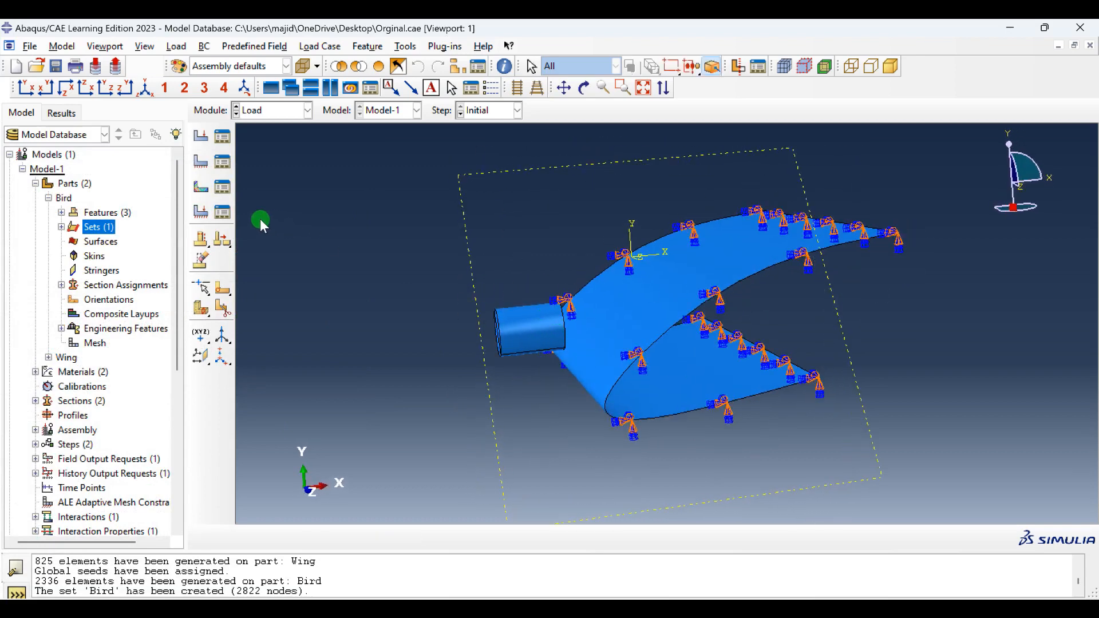
pyautogui.click(223, 188)
pyautogui.click(45, 420)
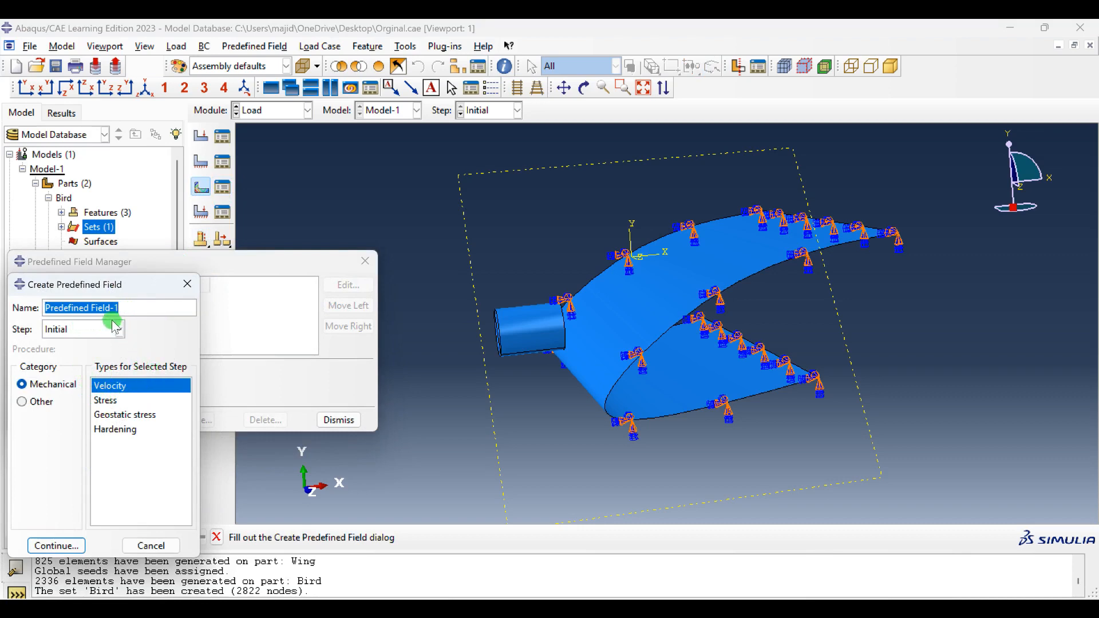
pyautogui.click(109, 387)
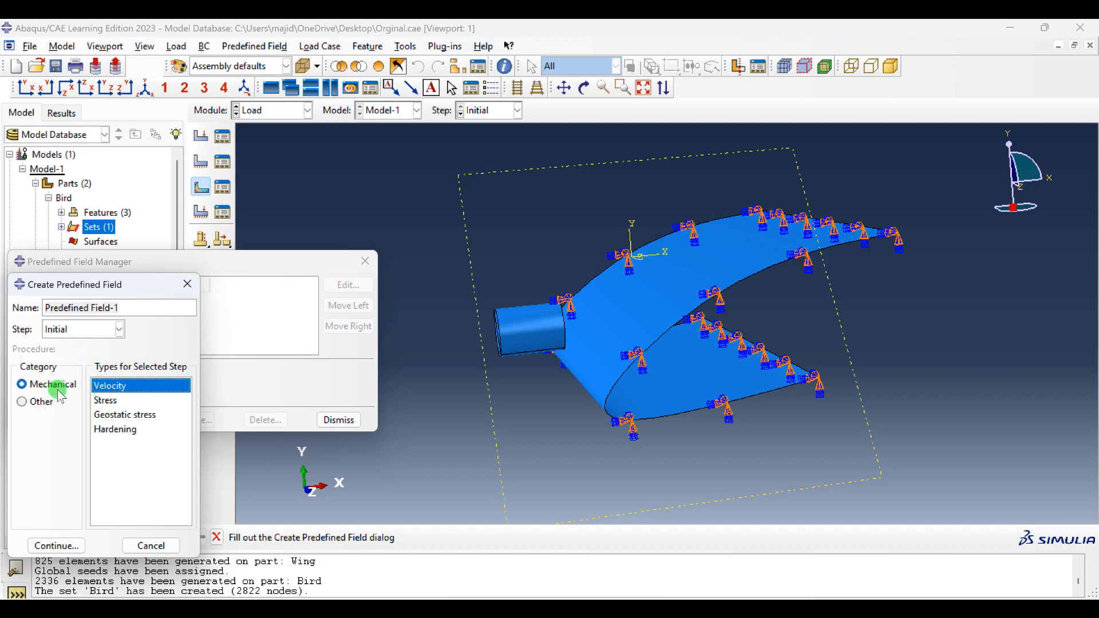
pyautogui.click(79, 546)
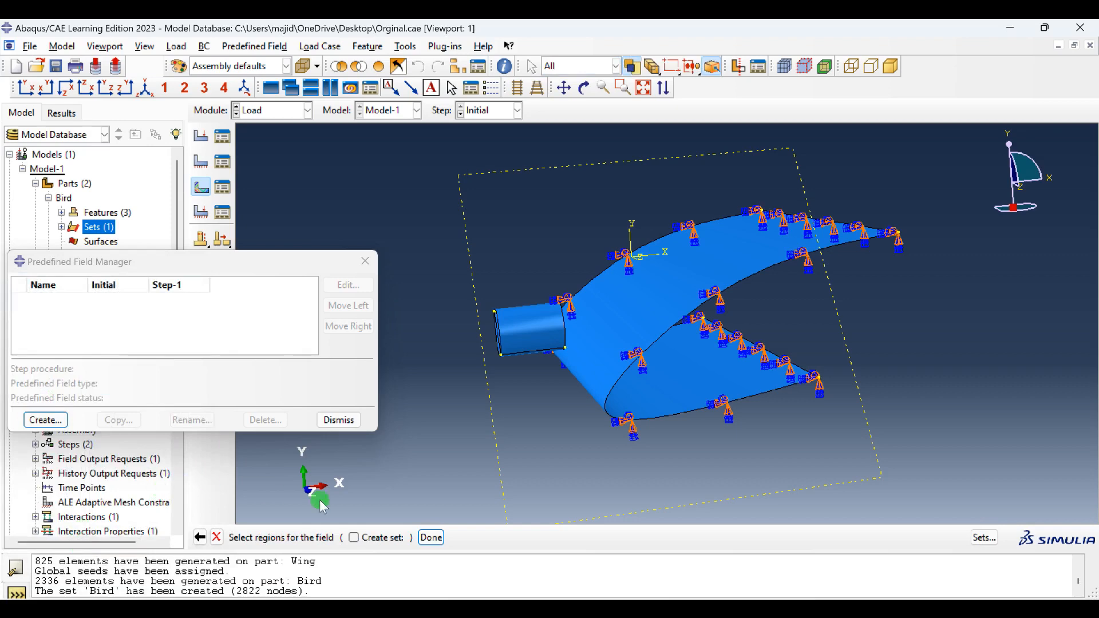
pyautogui.click(984, 537)
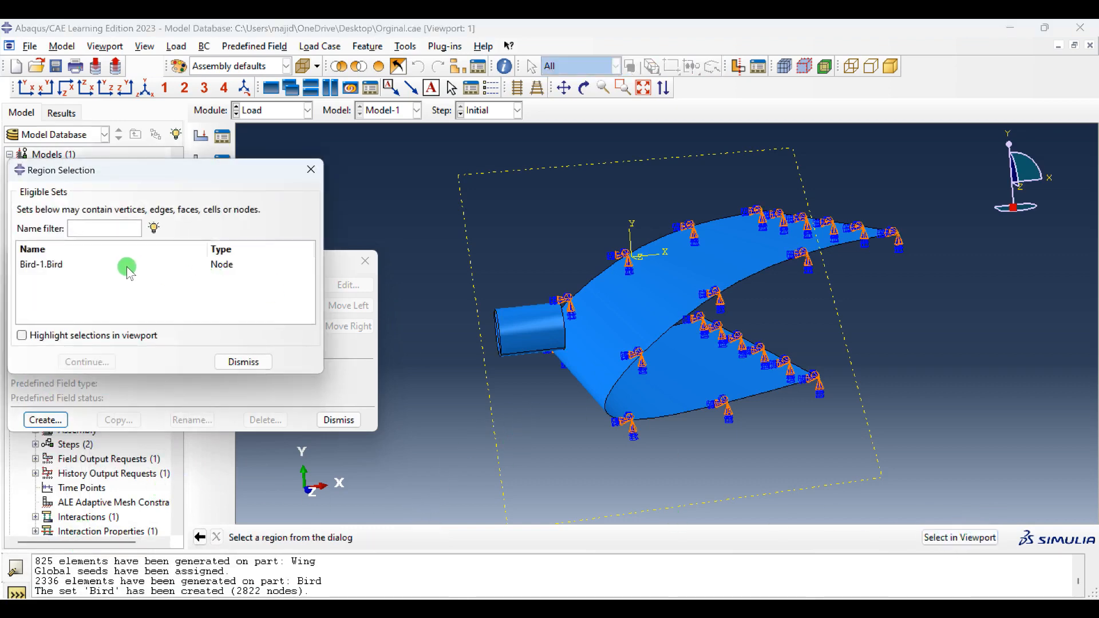
pyautogui.click(71, 266)
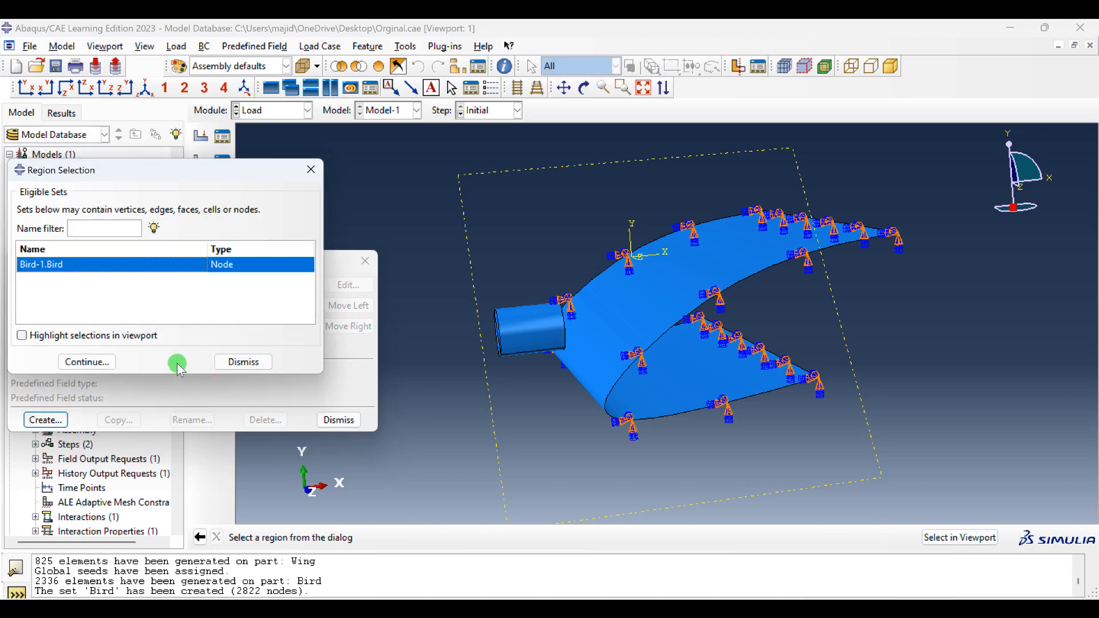
pyautogui.click(87, 363)
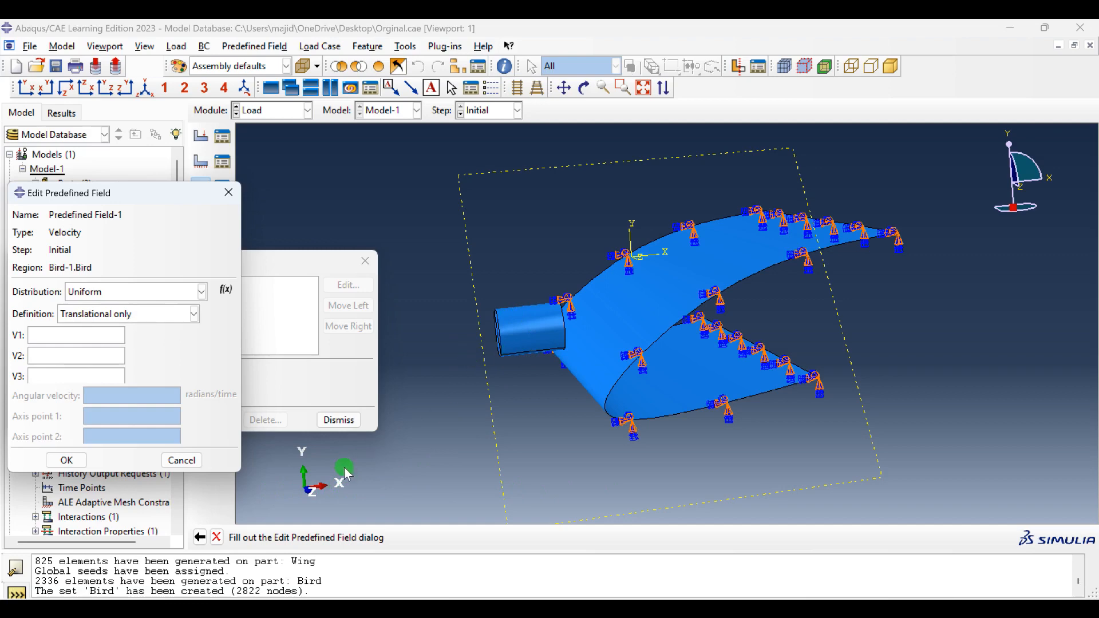
# Set the bird's translational velocity to V1 8000, V2 0 and V3 0, and finish the predefined field.
pyautogui.click(66, 334)
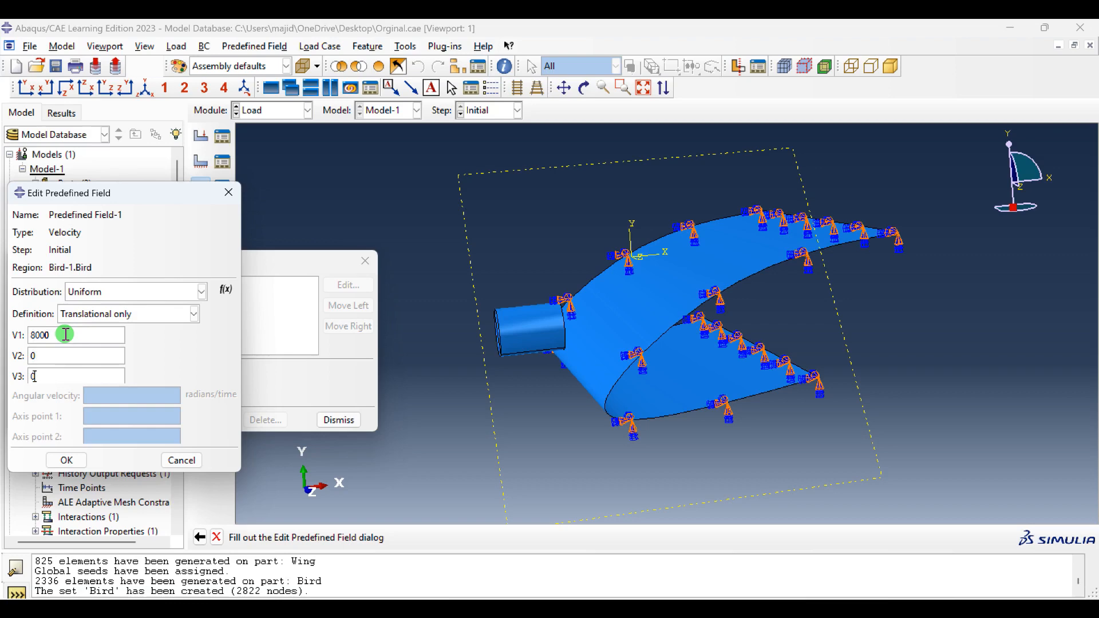
pyautogui.click(67, 461)
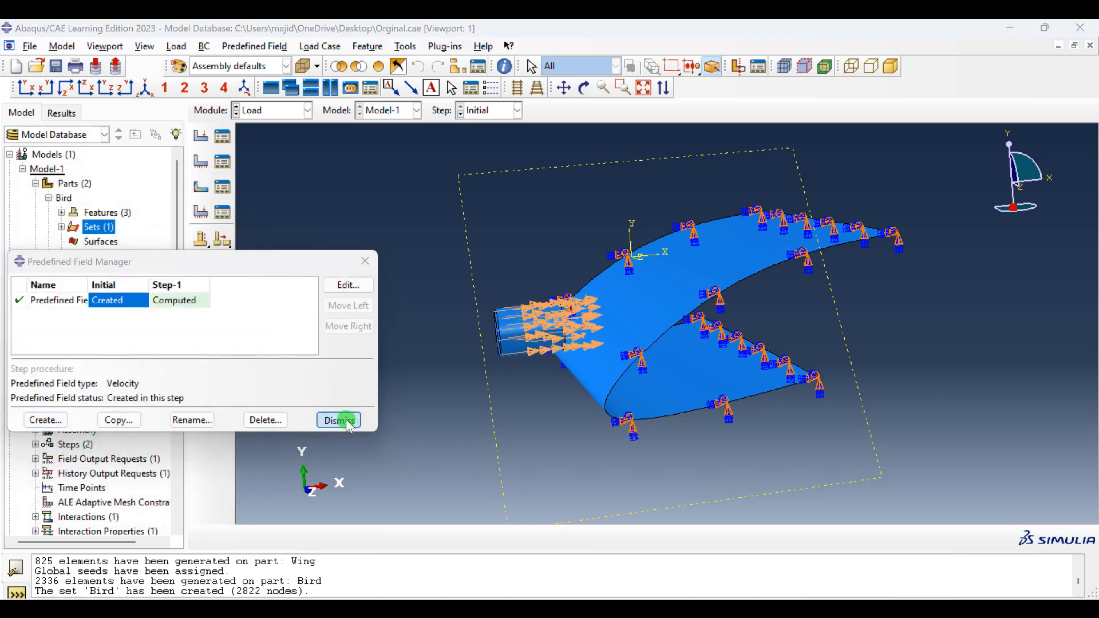
pyautogui.click(339, 420)
# In the Job module, create a full-analysis job for Model-1, keeping the default submission and parallelization settings.
pyautogui.click(304, 110)
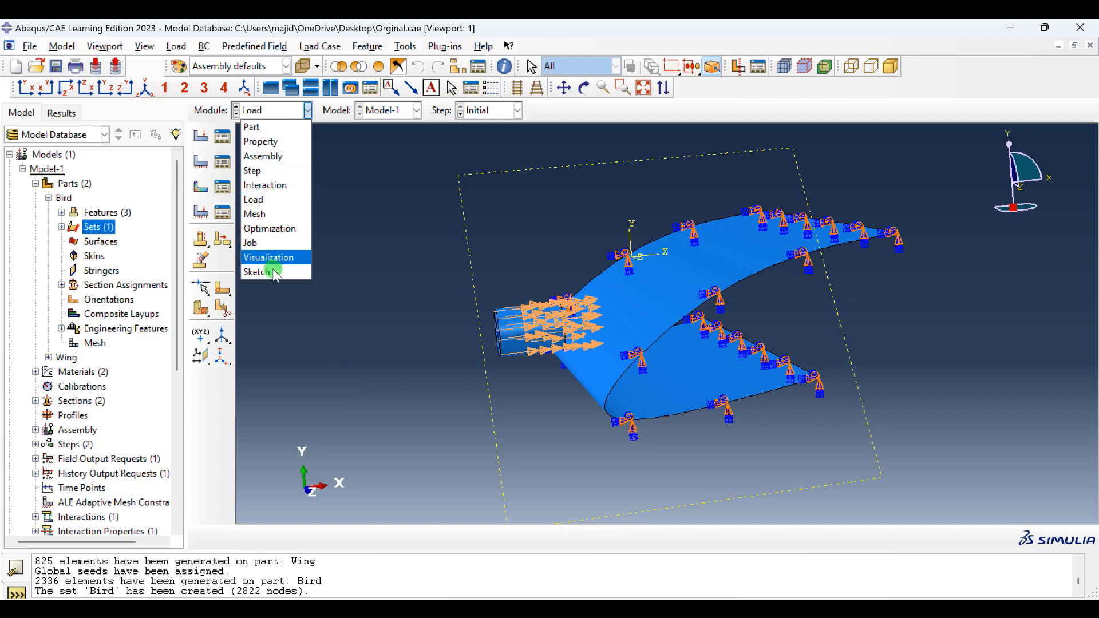
pyautogui.click(265, 245)
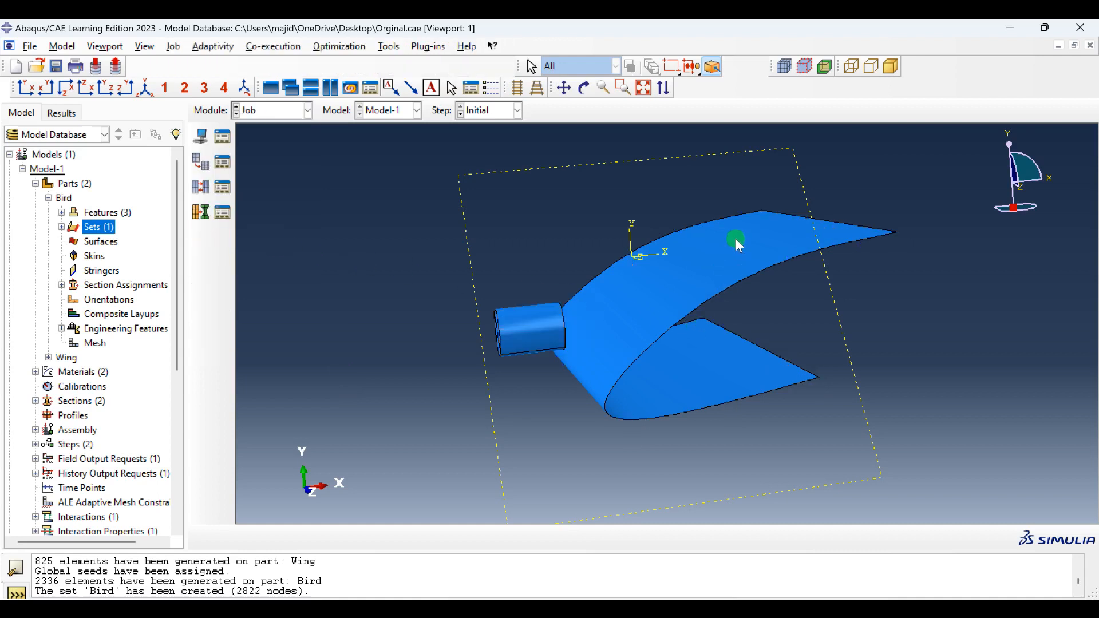
pyautogui.keyDown('ctrl'); pyautogui.keyDown('alt'); pyautogui.moveTo(736, 238); pyautogui.dragTo(635, 270); pyautogui.keyUp('alt'); pyautogui.keyUp('ctrl')
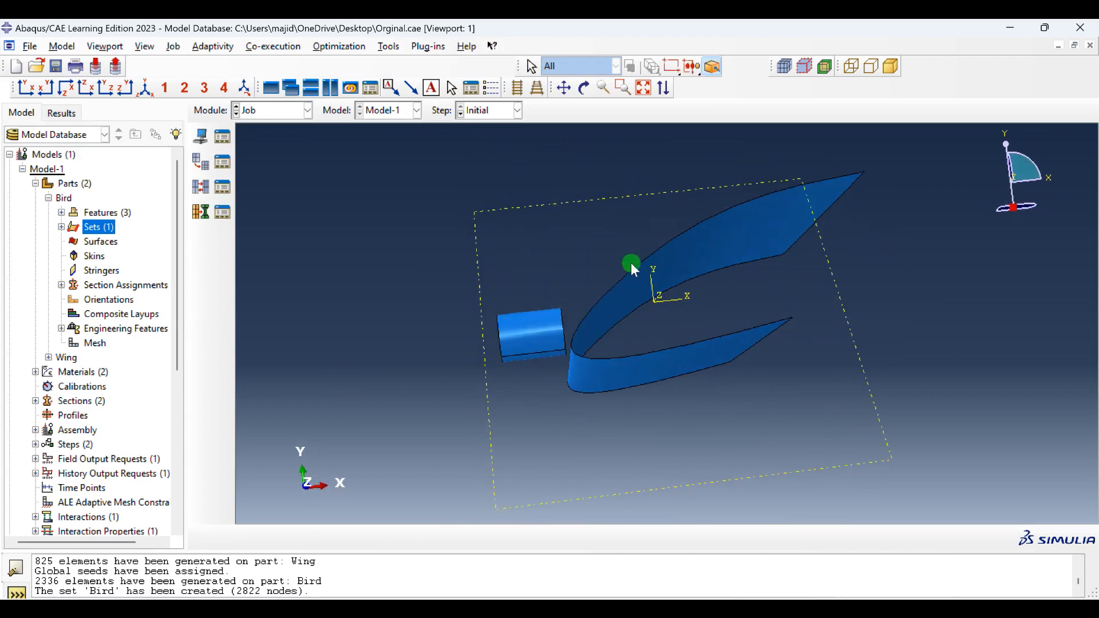
pyautogui.keyDown('ctrl'); pyautogui.keyDown('alt'); pyautogui.moveTo(667, 221); pyautogui.dragTo(719, 267); pyautogui.keyUp('alt'); pyautogui.keyUp('ctrl')
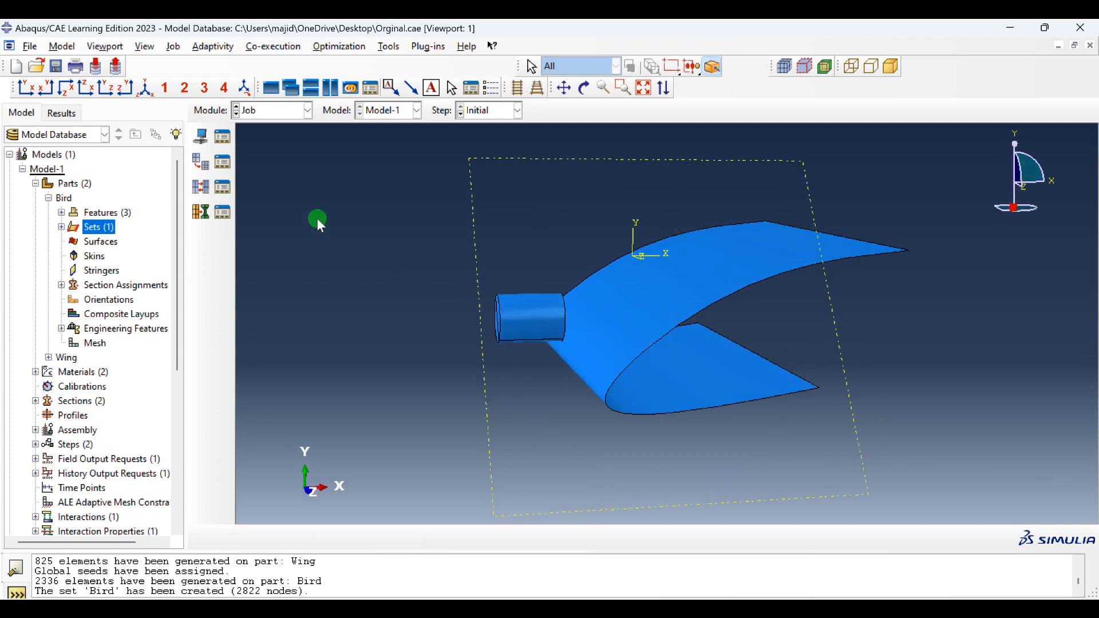
pyautogui.click(224, 138)
pyautogui.click(391, 421)
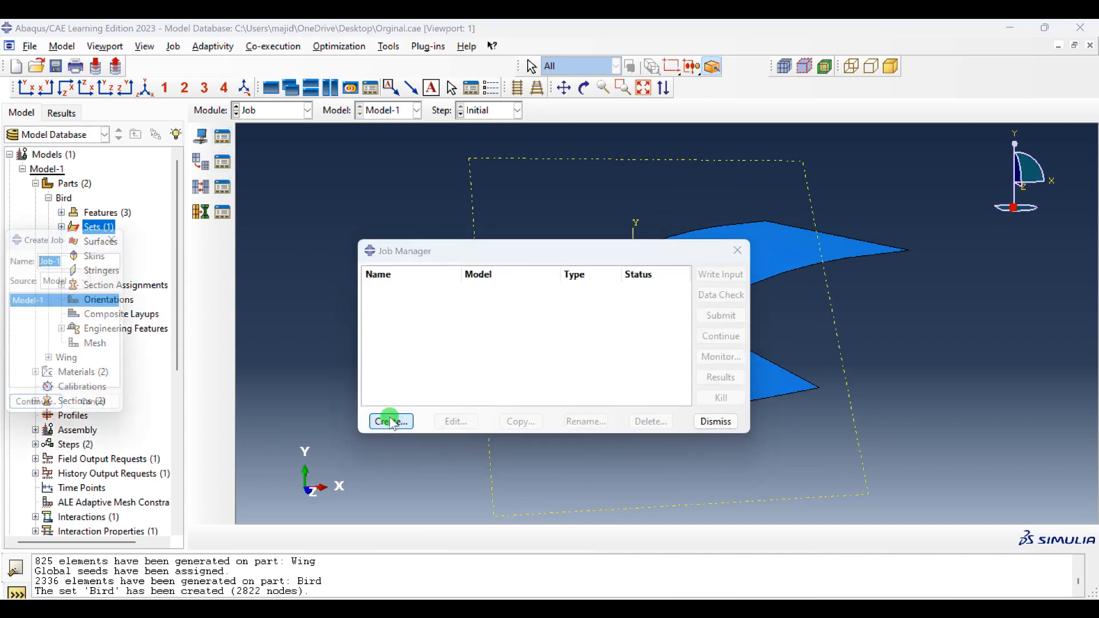
pyautogui.click(36, 416)
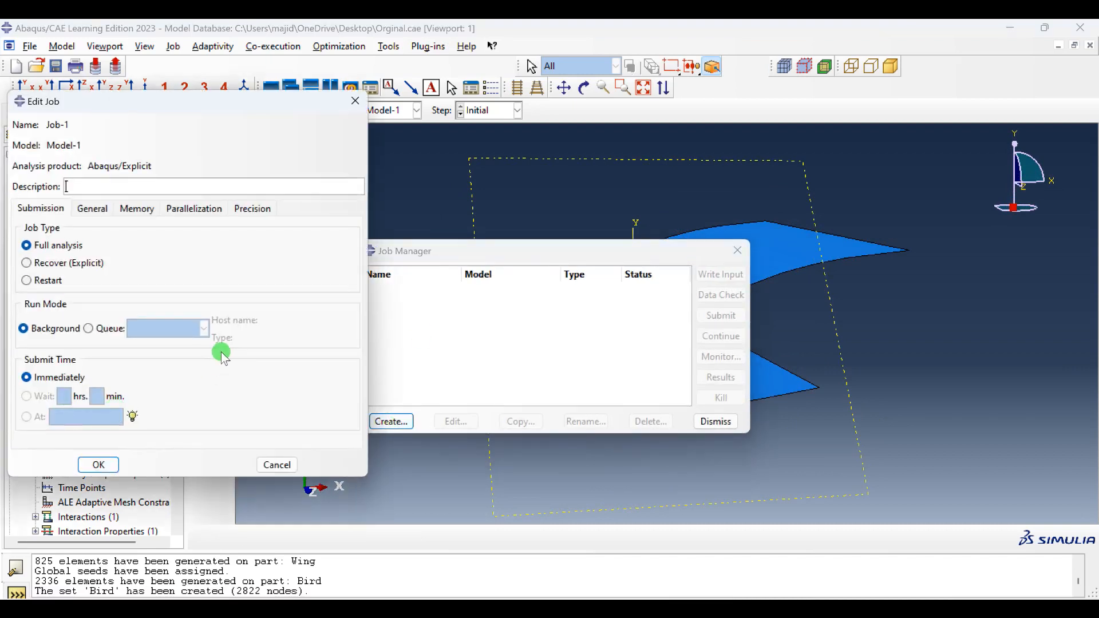
pyautogui.click(181, 209)
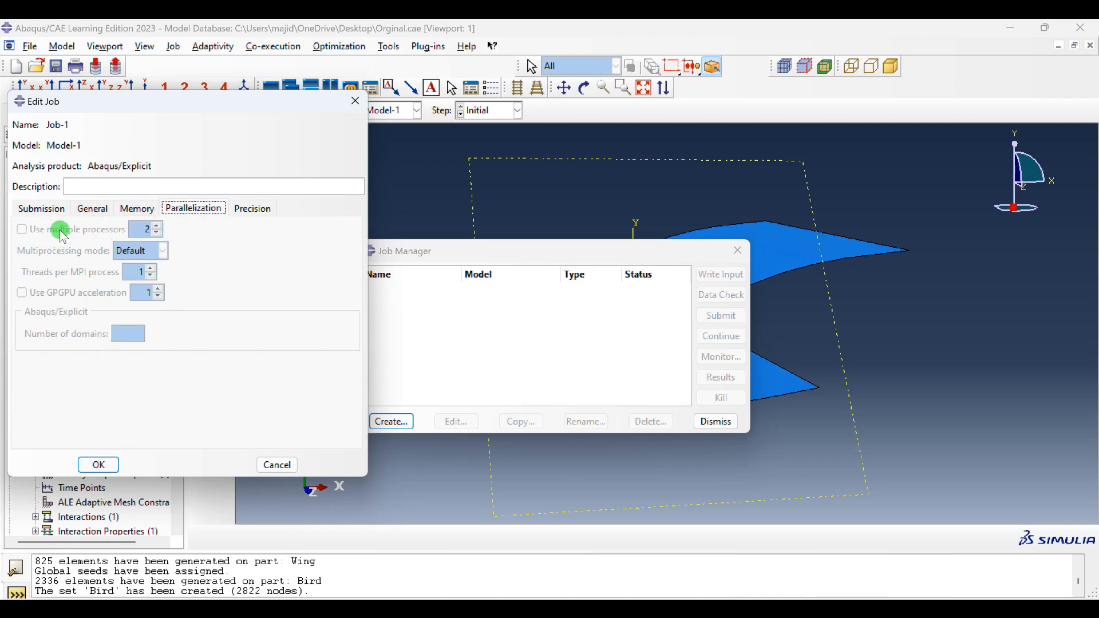
pyautogui.click(105, 467)
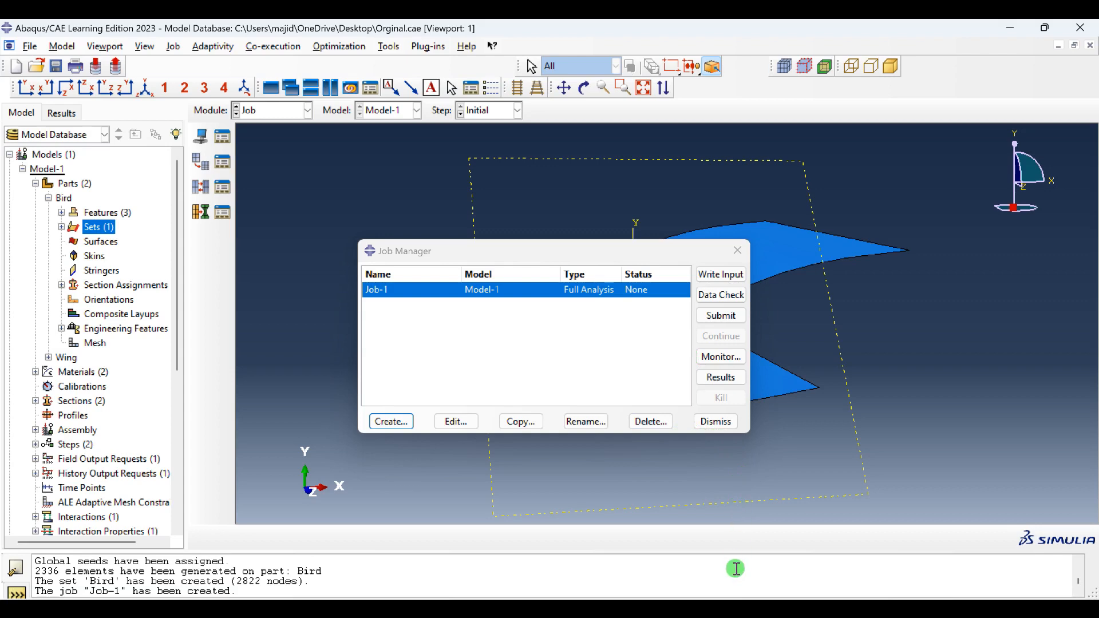
# Switch to the media player with the recording of the Job-7 results.
pyautogui.moveTo(734, 612)
pyautogui.click(730, 529)
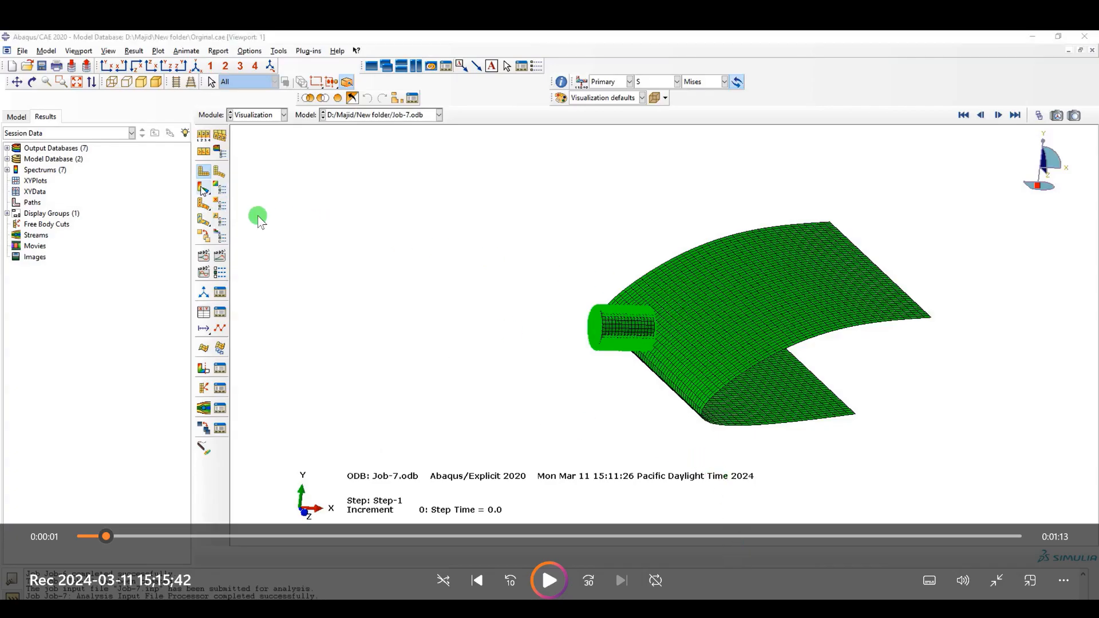
# Play the Job-7 results recording and accept the Loop mode and Time History type for the contour animation.
pyautogui.click(549, 580)
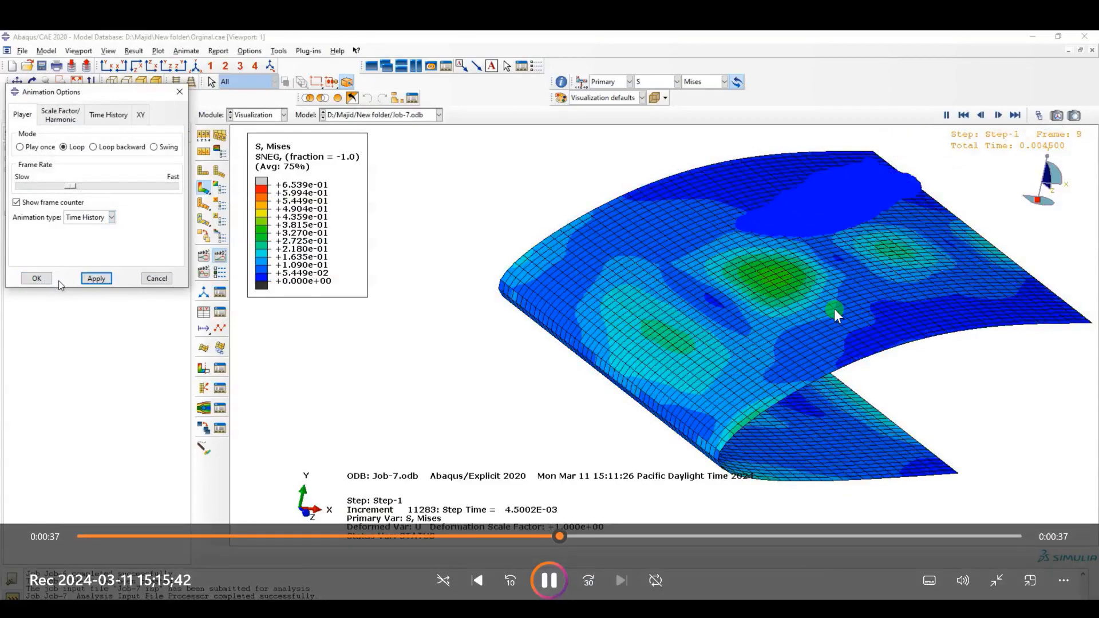
pyautogui.click(36, 278)
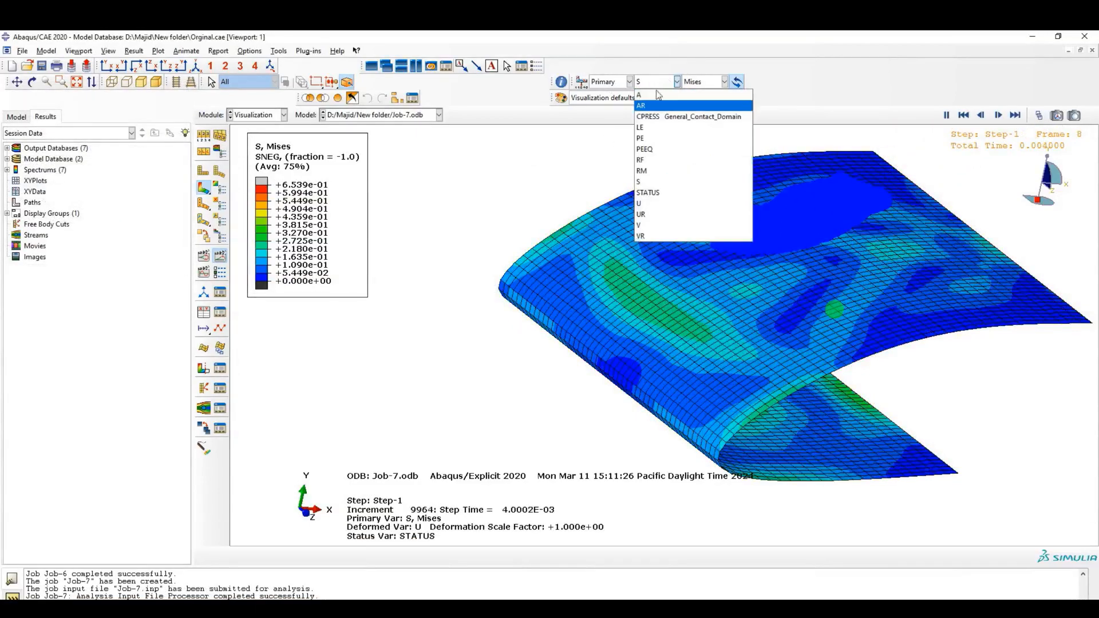
# Contour the primary variable LE on the animated wing and inspect the bird impact from different angles.
pyautogui.click(641, 127)
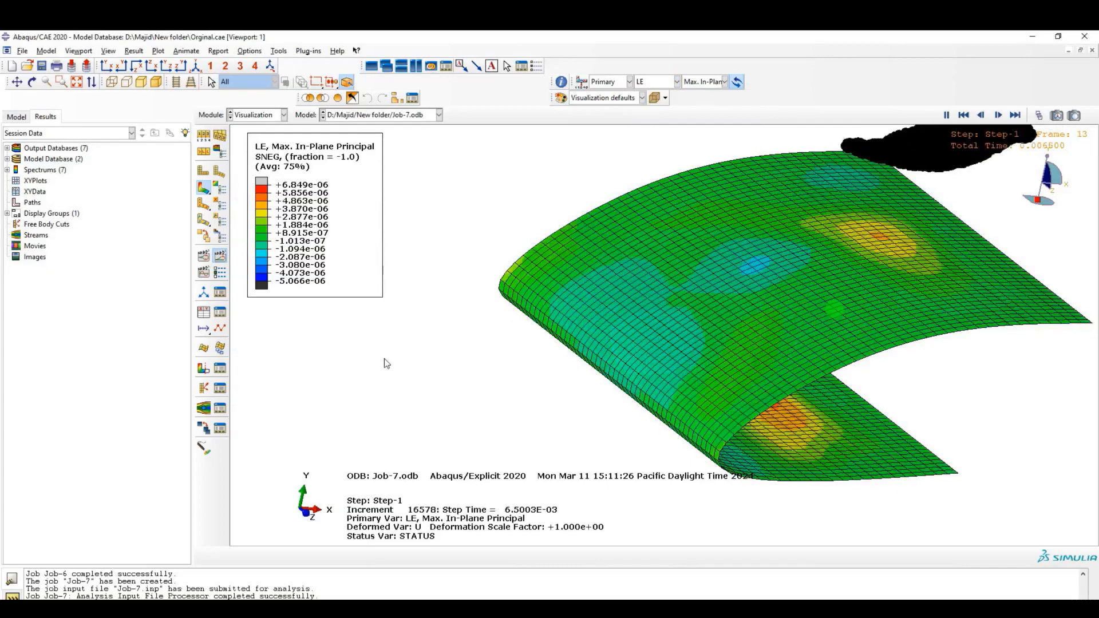
pyautogui.keyDown('ctrl'); pyautogui.keyDown('alt'); pyautogui.moveTo(700, 274); pyautogui.dragTo(708, 233); pyautogui.keyUp('alt'); pyautogui.keyUp('ctrl')
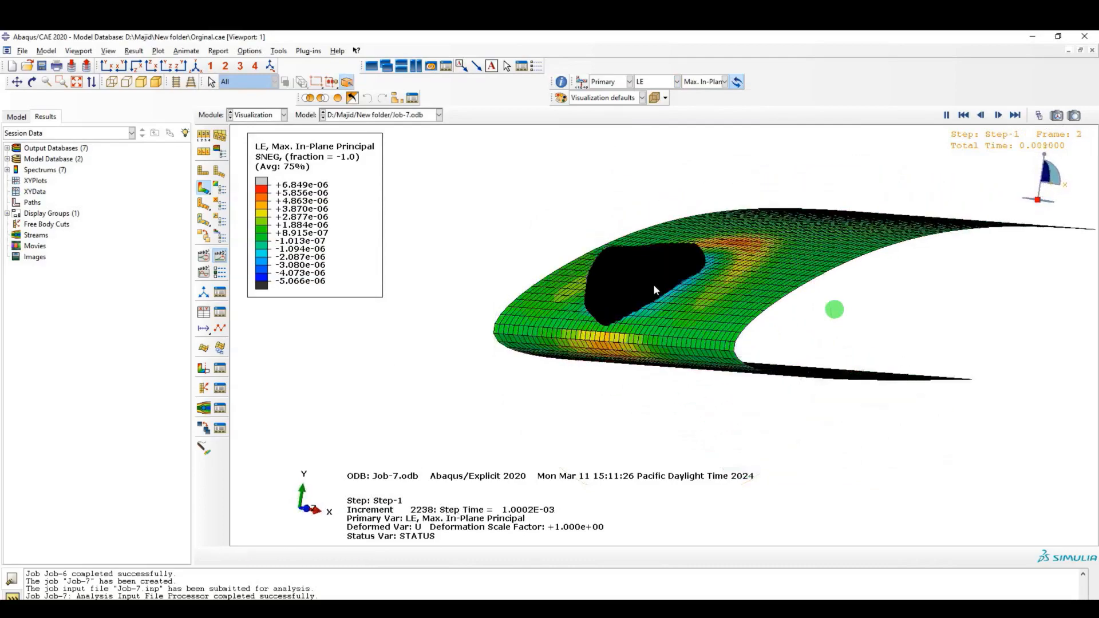
pyautogui.keyDown('ctrl'); pyautogui.keyDown('alt'); pyautogui.moveTo(654, 284); pyautogui.dragTo(635, 349); pyautogui.keyUp('alt'); pyautogui.keyUp('ctrl')
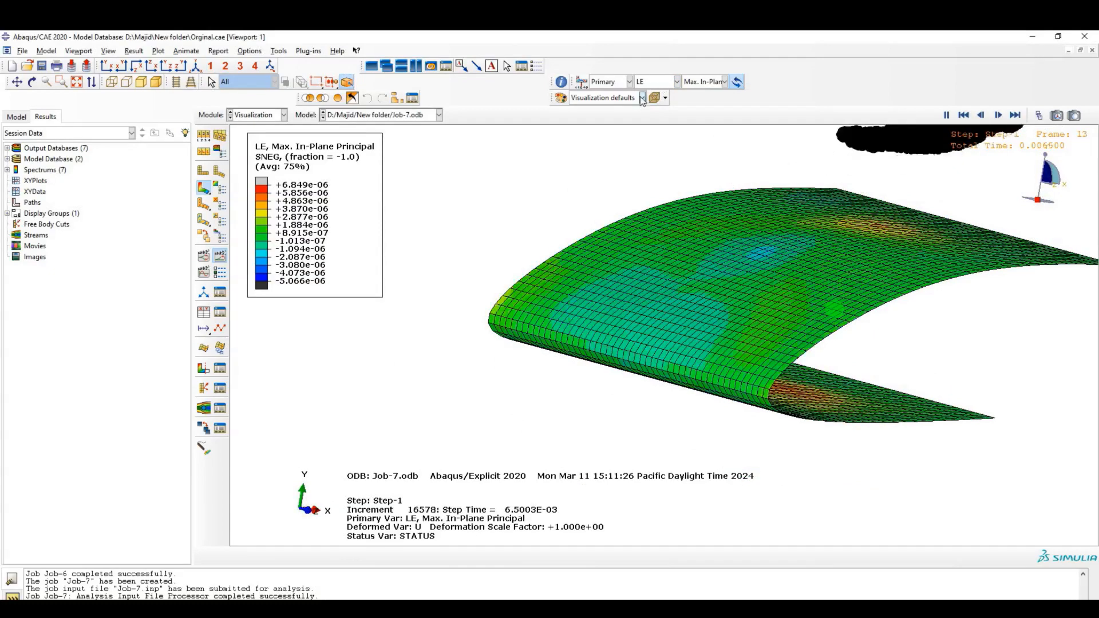
# Switch the primary contour variable to S and replay the Job-7 results recording from the start.
pyautogui.click(677, 81)
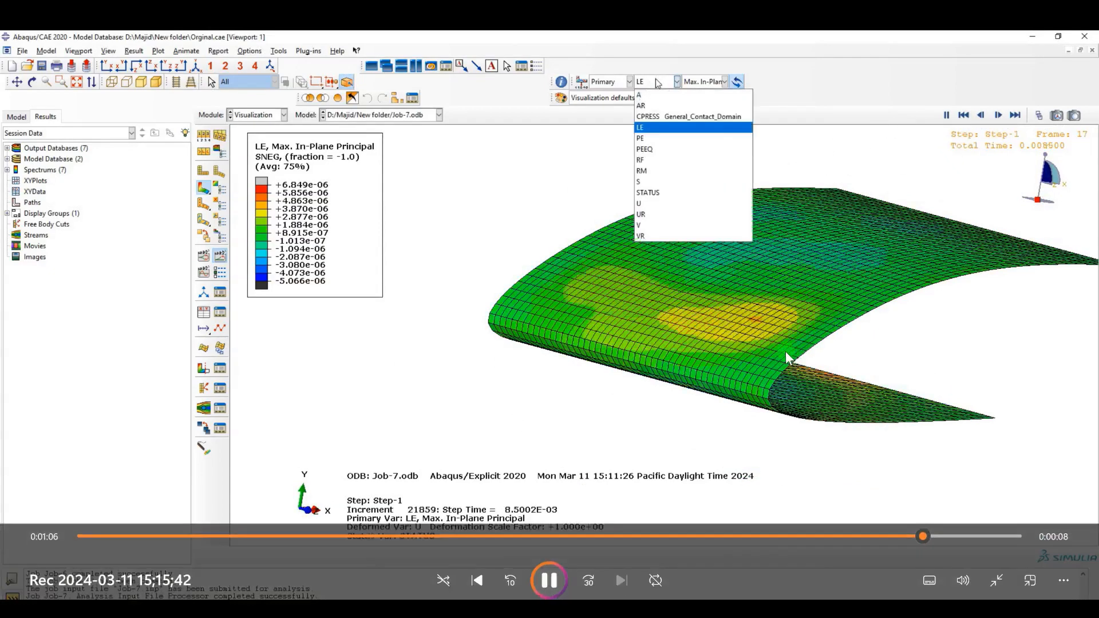
pyautogui.click(639, 182)
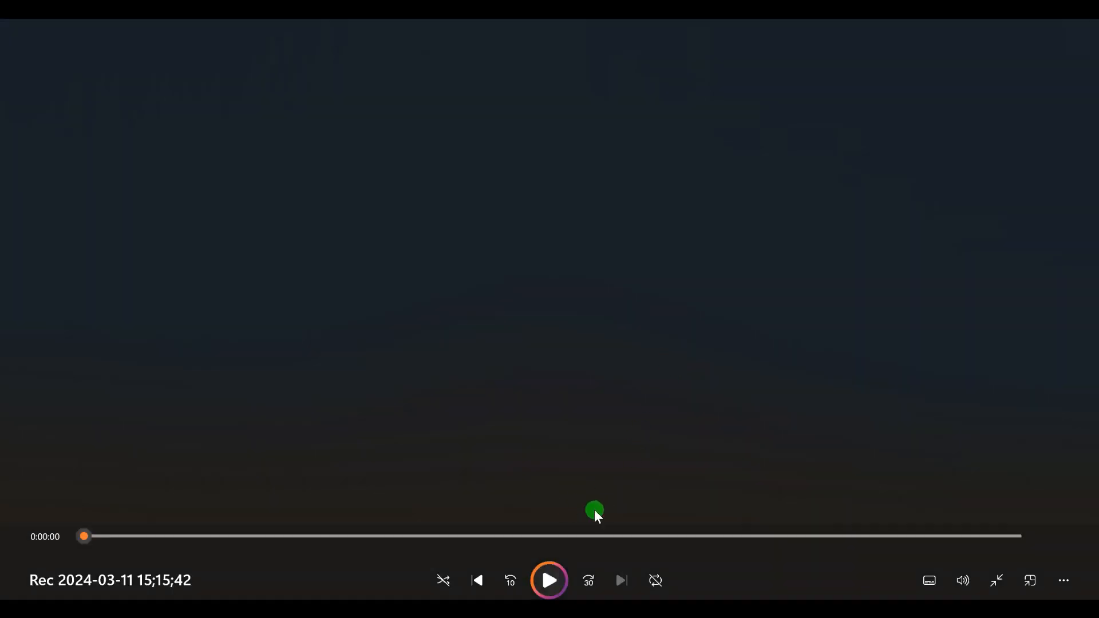
pyautogui.click(548, 584)
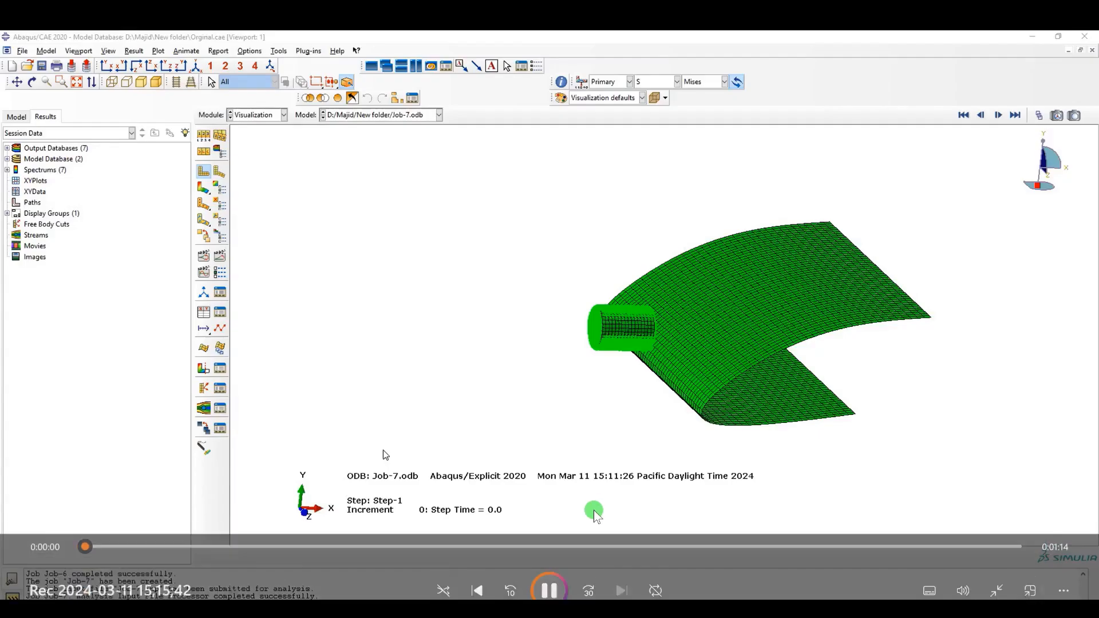